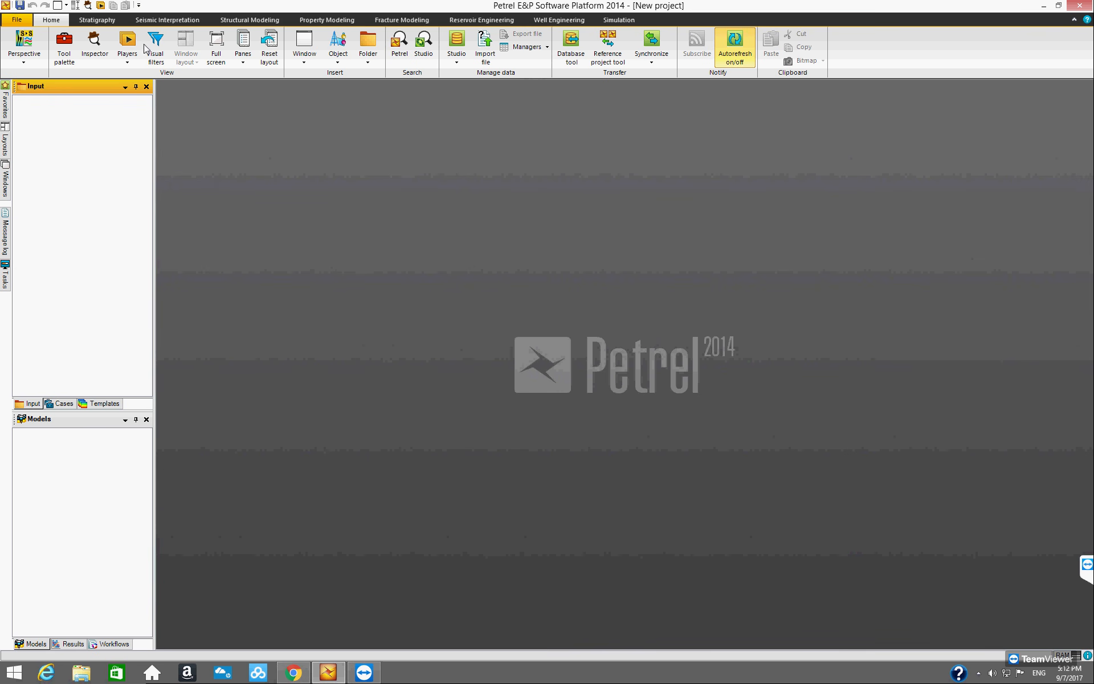
Step: Look through the available Stratigraphy, Seismic Interpretation, Structural Modeling, Property Modeling and Fracture Modeling tools, and return to the Home tools
left_click(105, 22)
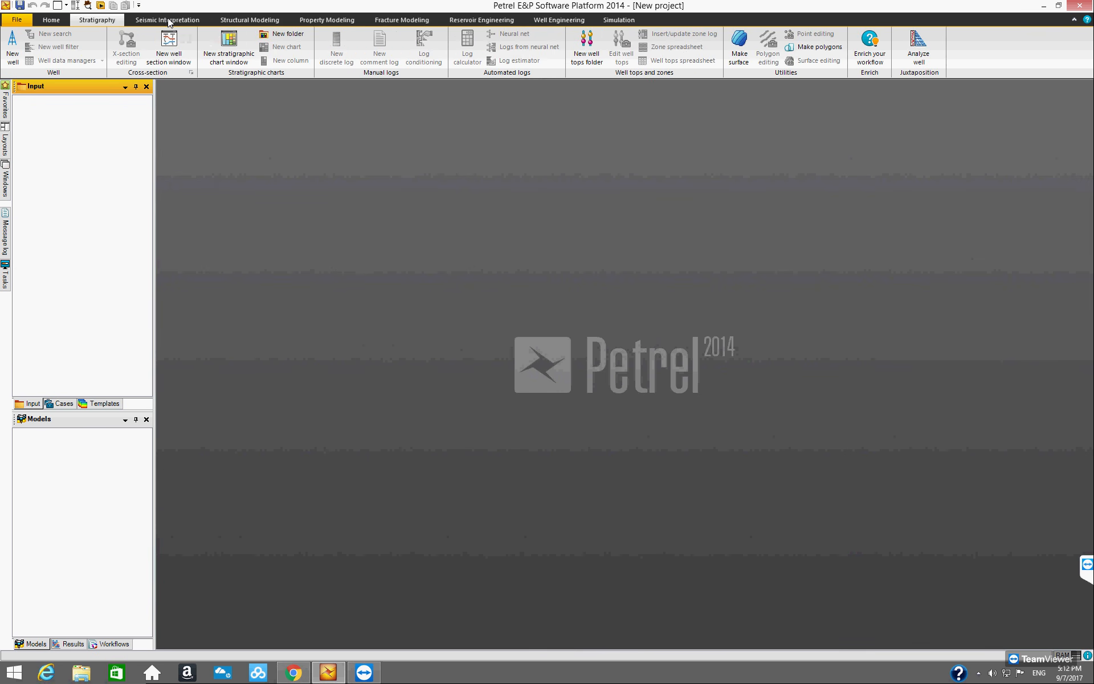
left_click(169, 22)
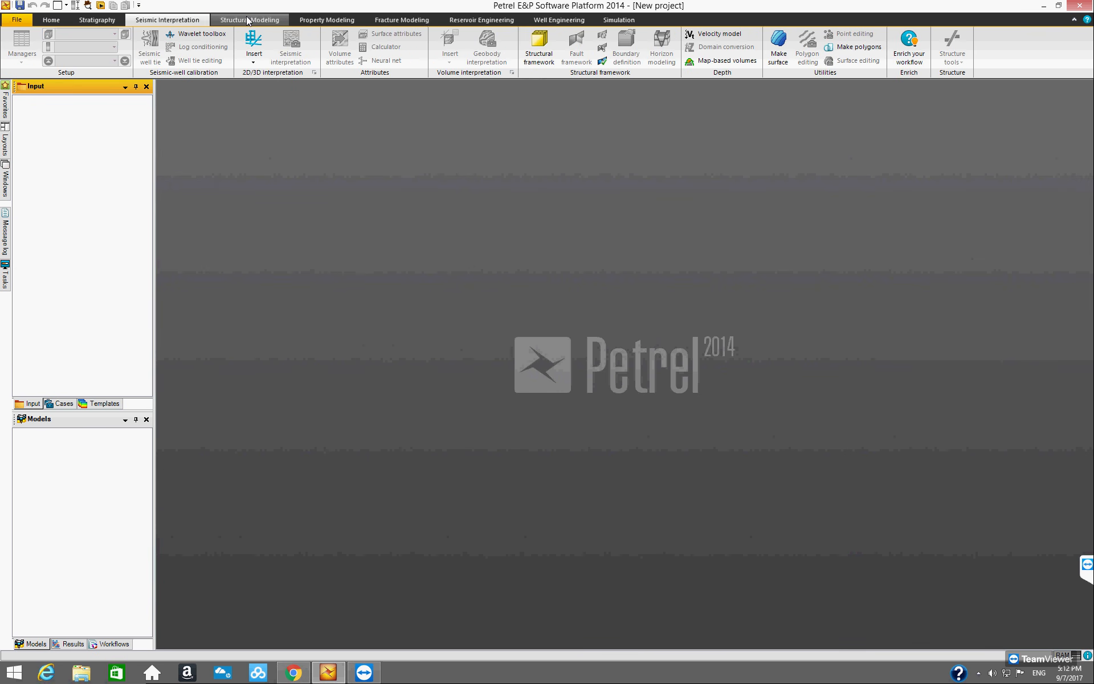
left_click(248, 21)
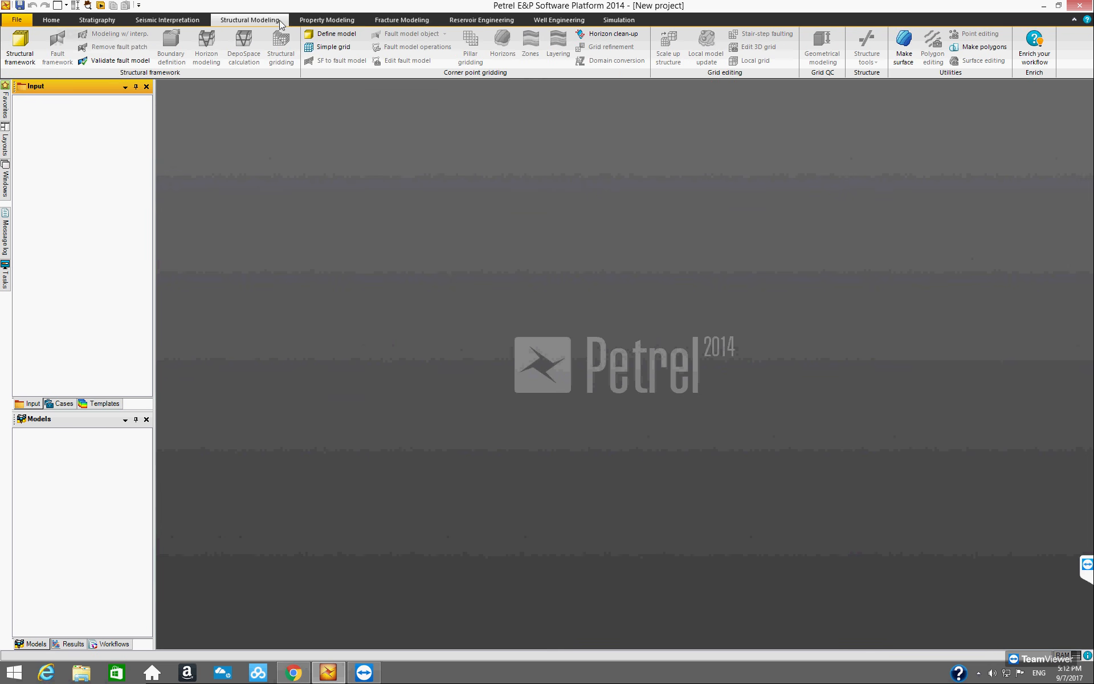
left_click(334, 25)
left_click(397, 23)
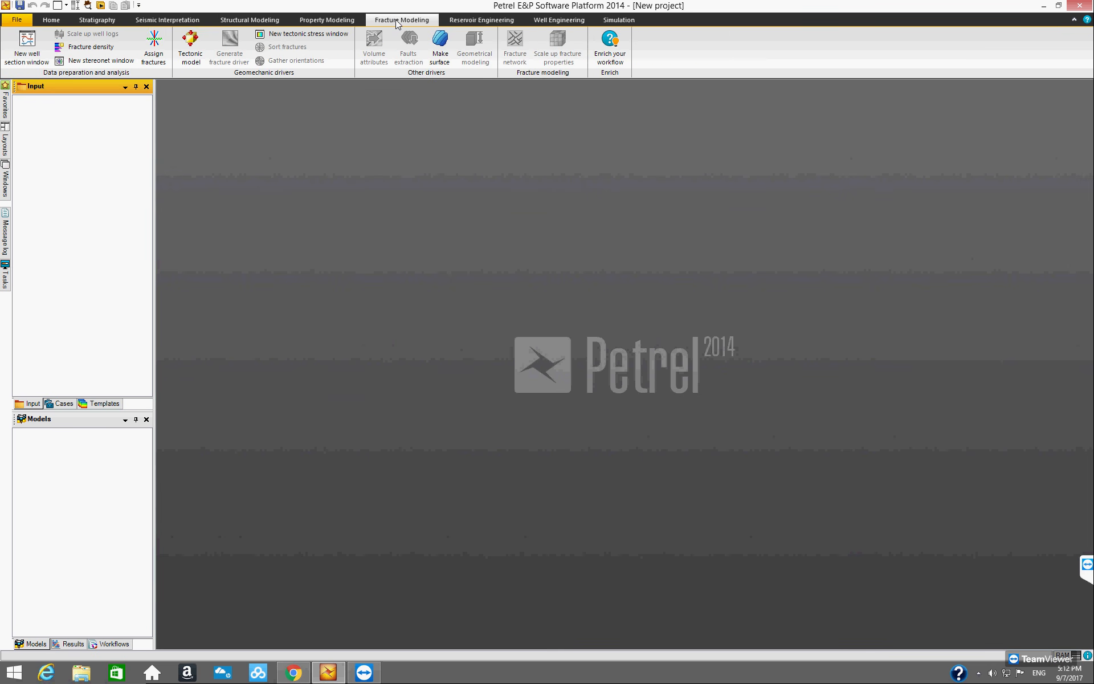
left_click(51, 20)
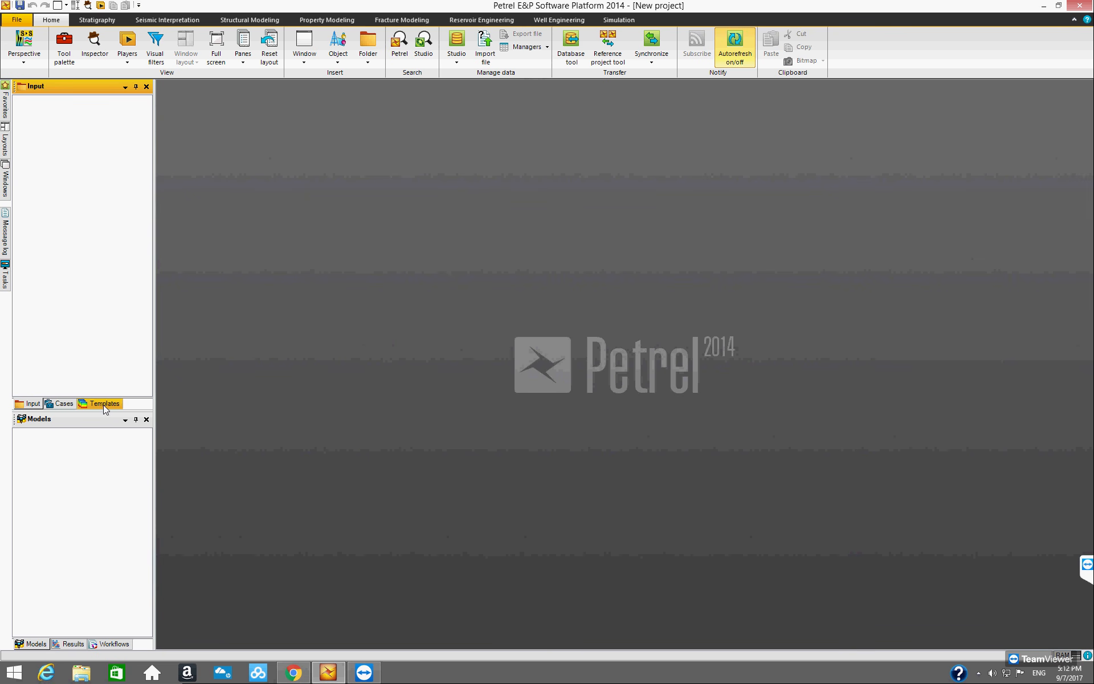
left_click(29, 427)
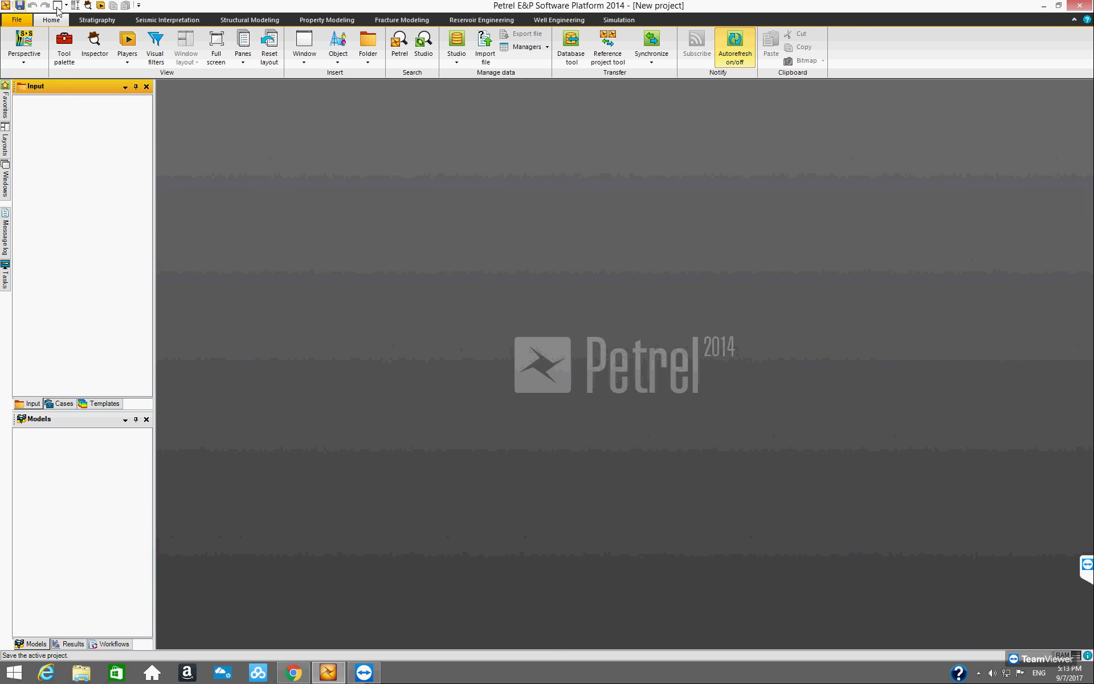
Step: Review the quick-access customization options, the project-level commands, and the stratigraphy, seismic interpretation and structural modeling tools
left_click(139, 7)
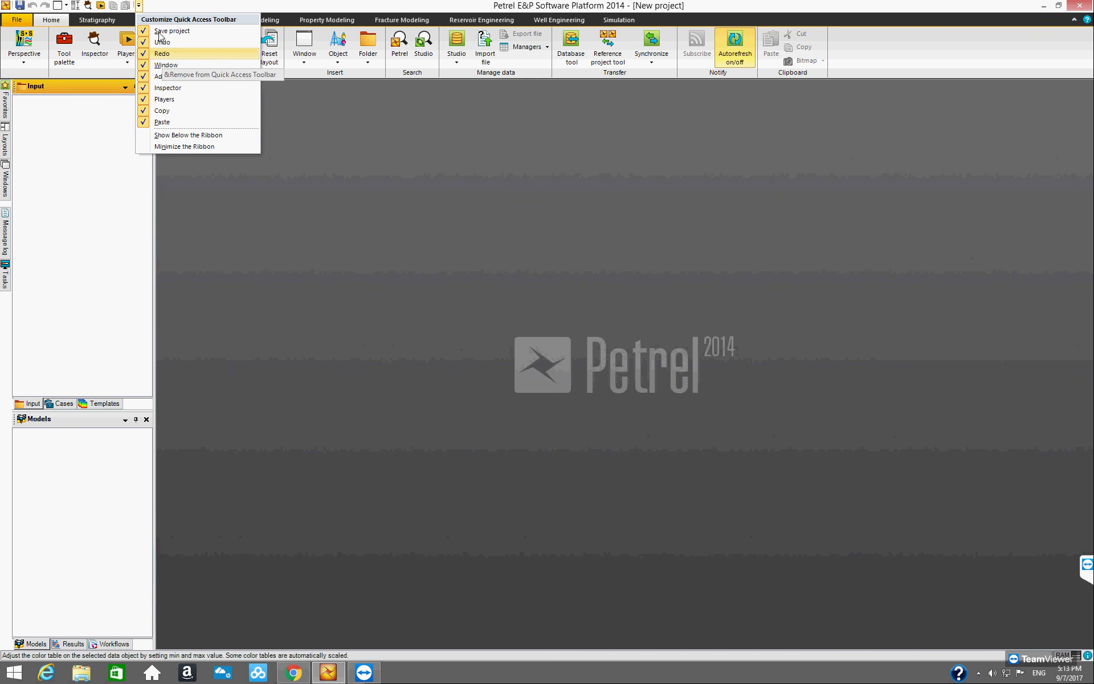
left_click(138, 6)
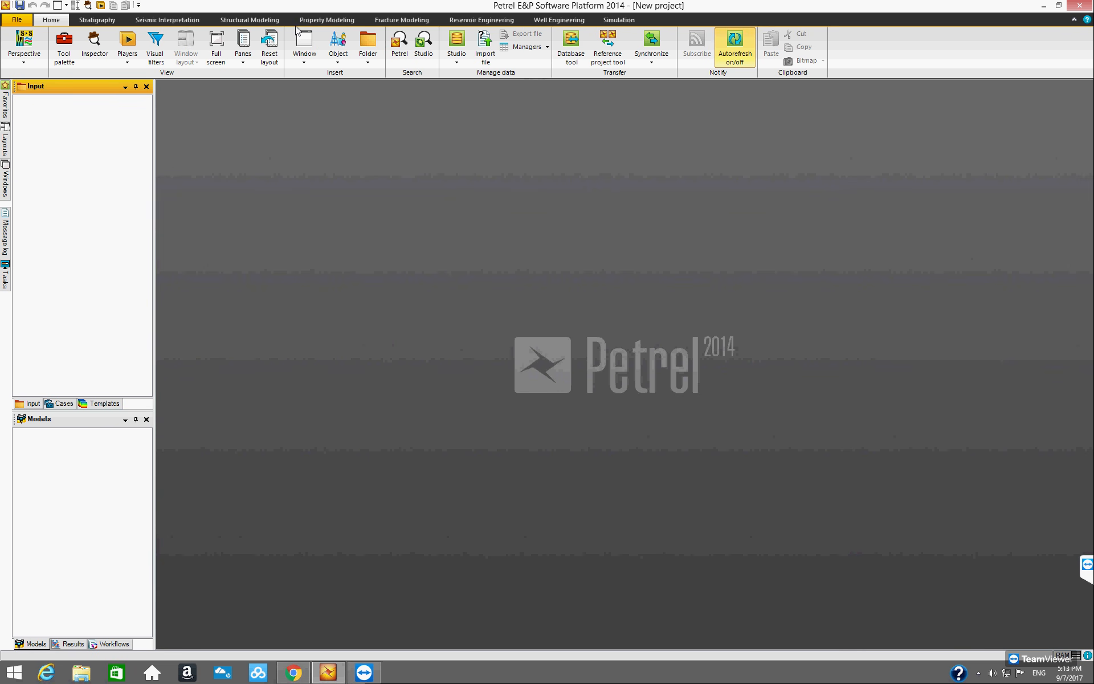
left_click(17, 21)
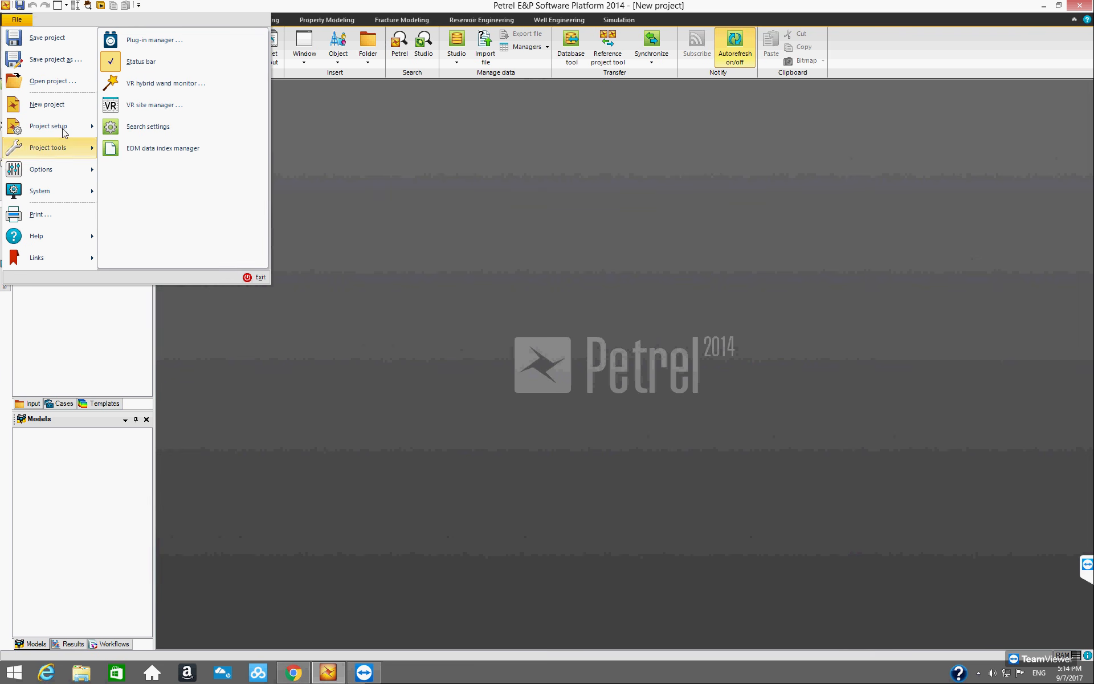
left_click(18, 20)
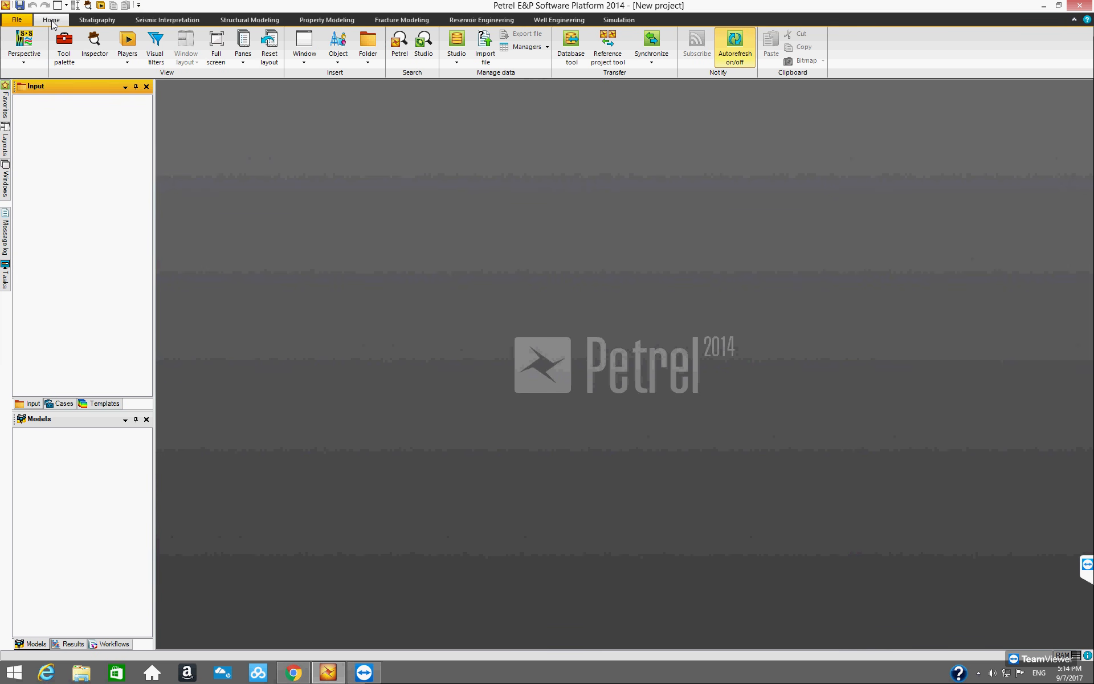
left_click(97, 20)
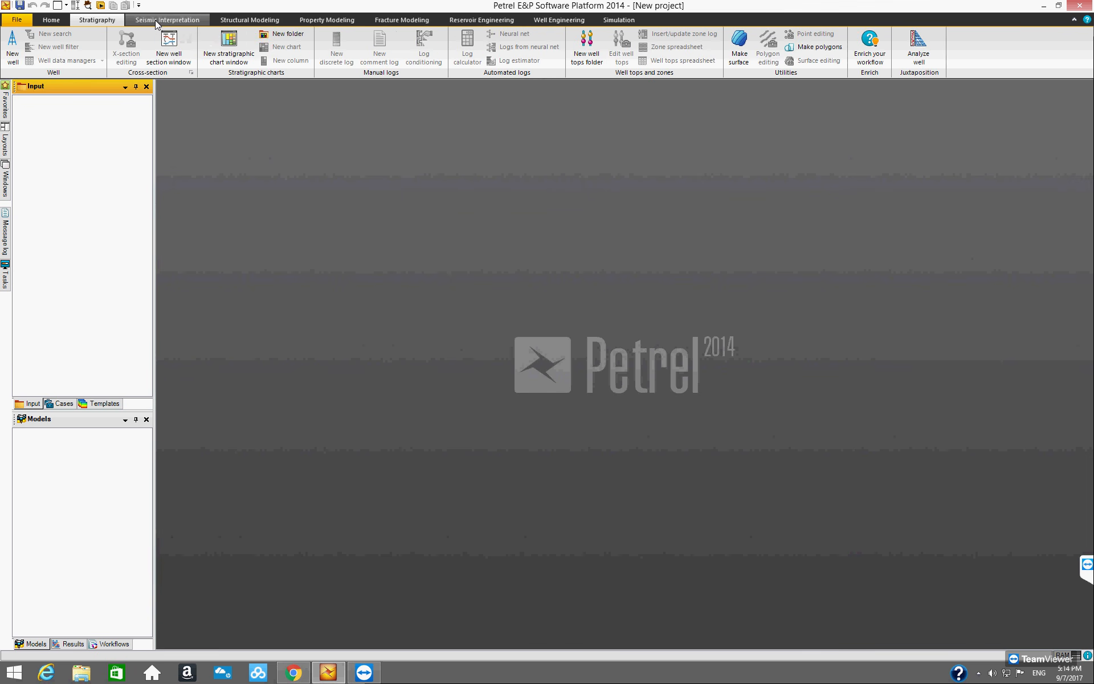
left_click(159, 21)
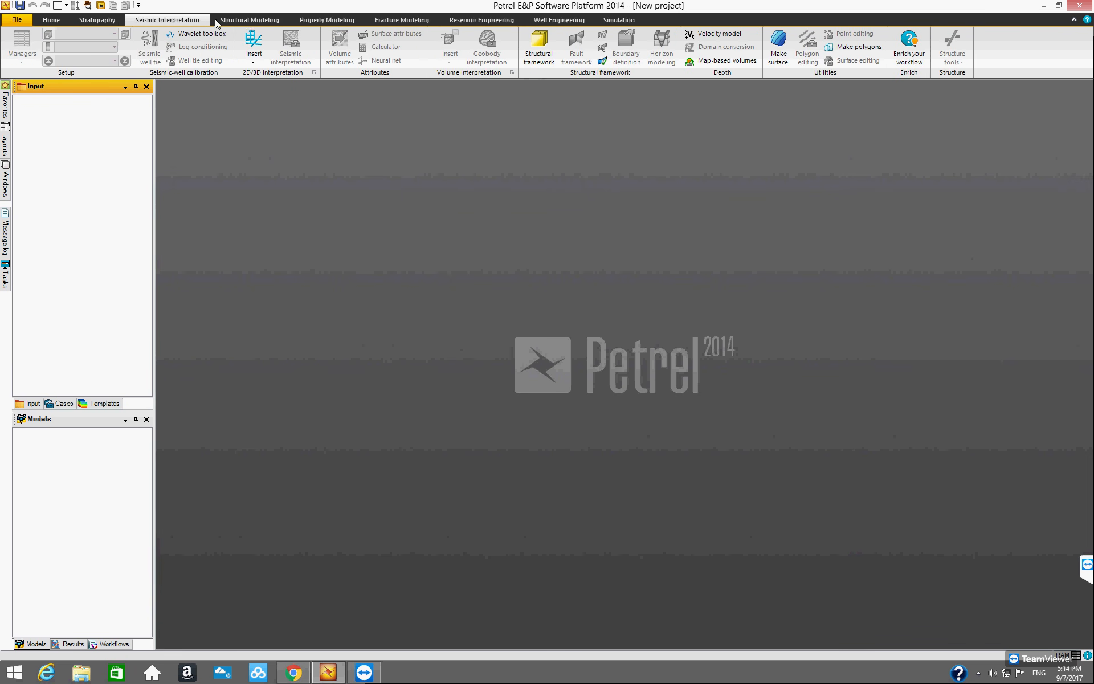
left_click(251, 20)
left_click(52, 21)
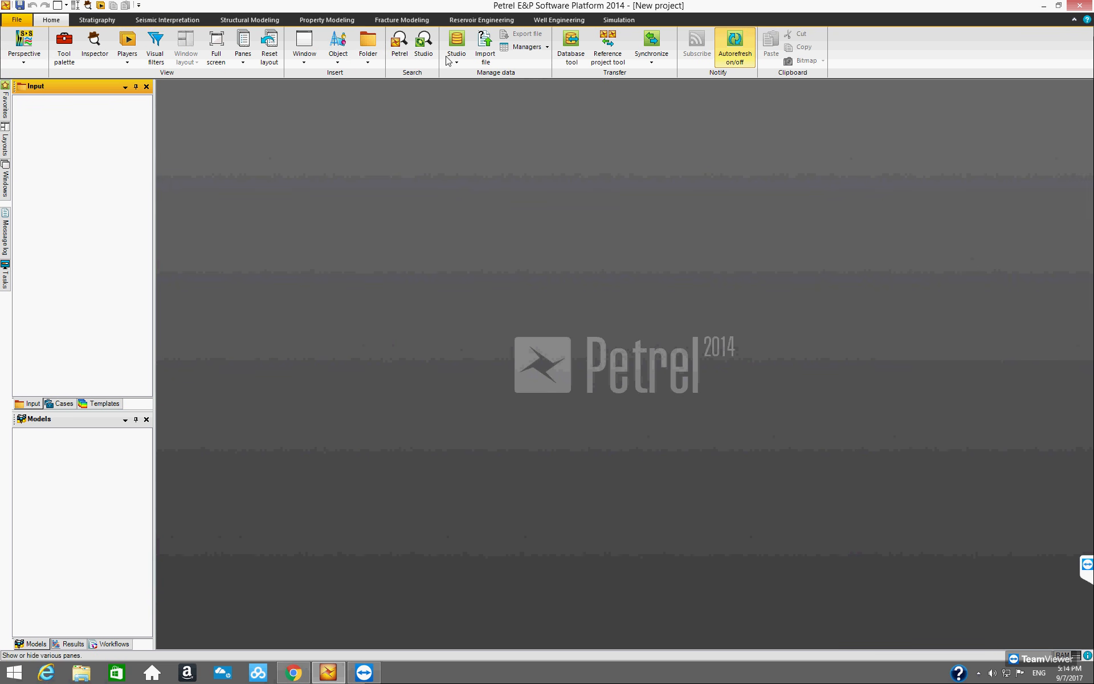
Step: Switch the workspace to the Reservoir and Production perspective
left_click(25, 63)
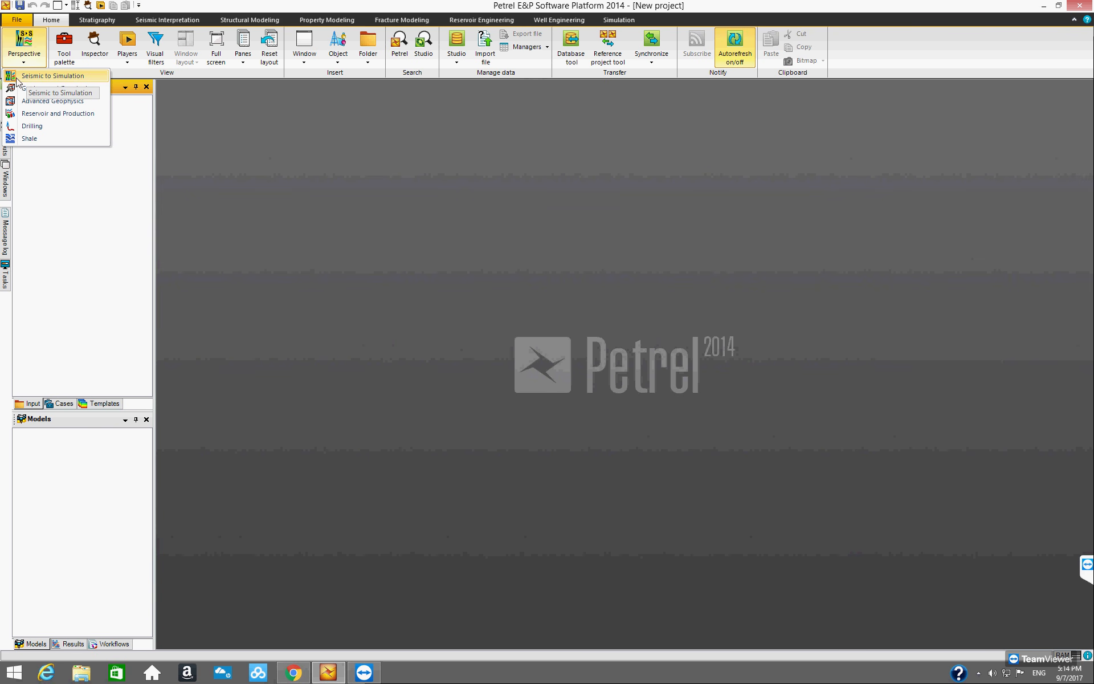
left_click(40, 78)
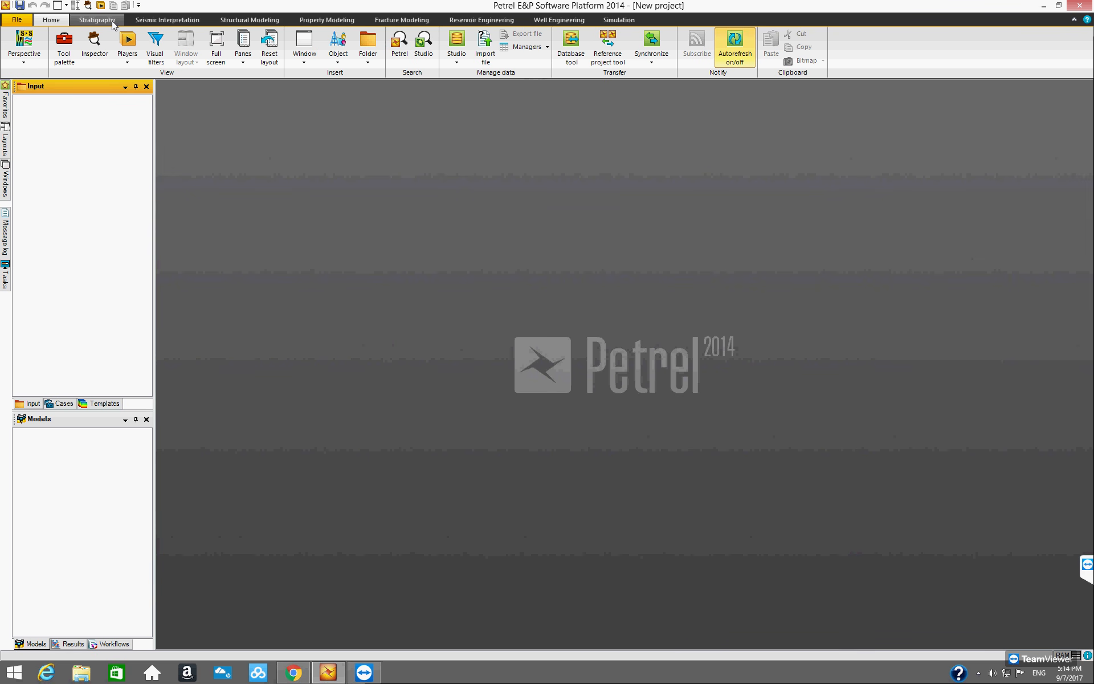
left_click(24, 66)
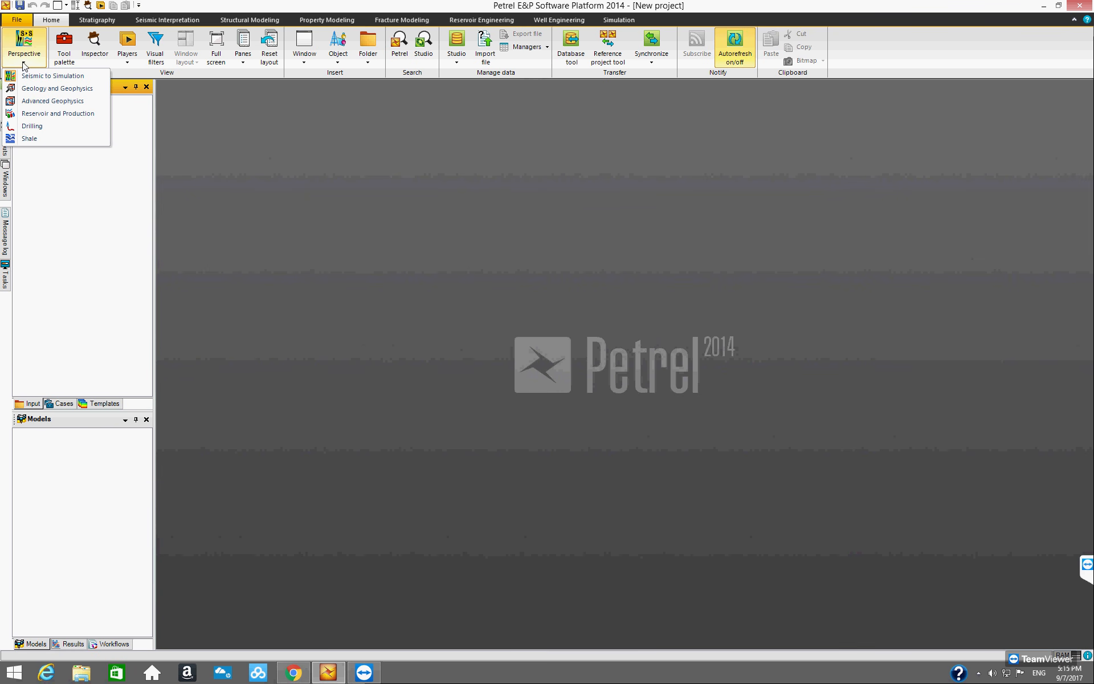
left_click(51, 113)
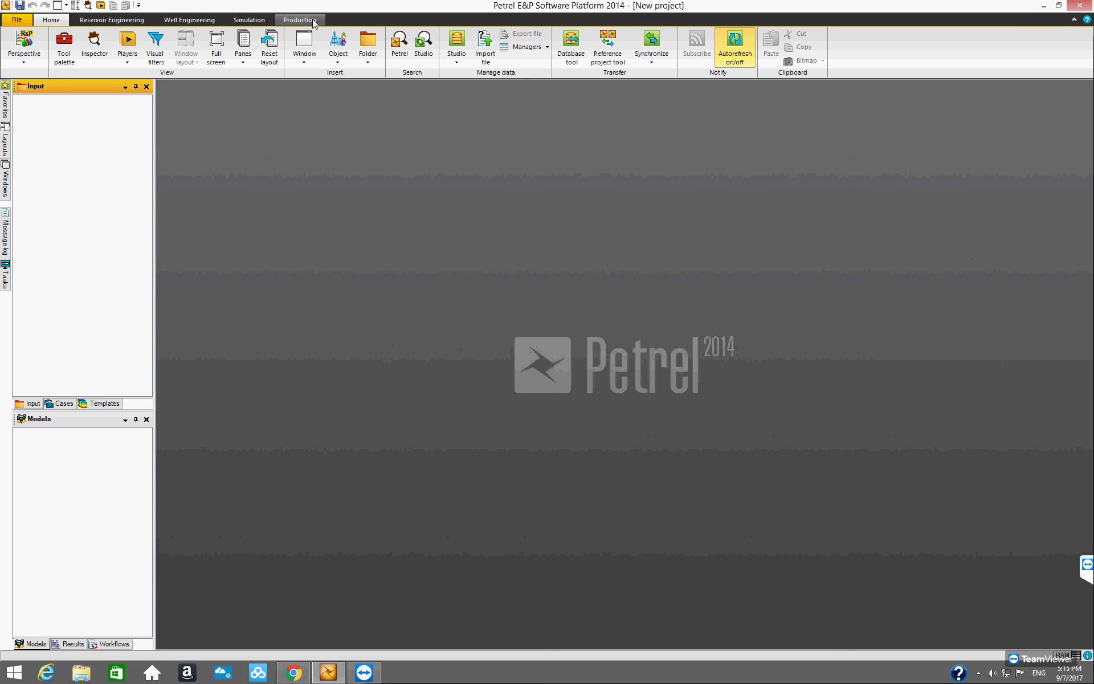
Step: Try the Geology and Geophysics perspective and restore the Seismic to Simulation perspective
left_click(24, 57)
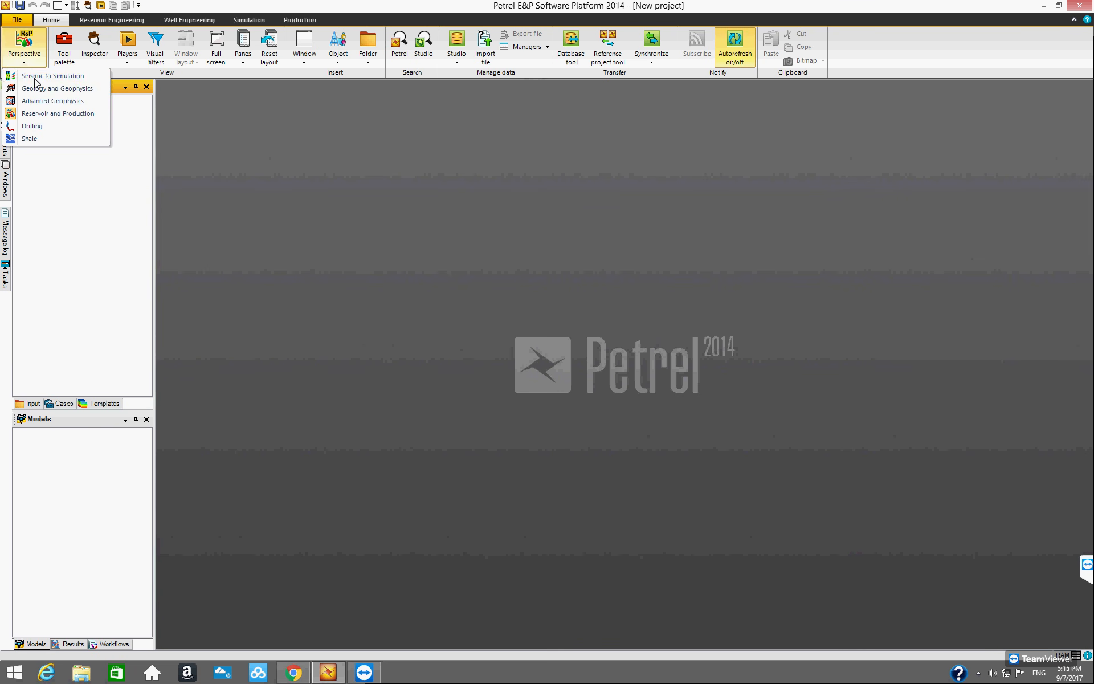
left_click(41, 90)
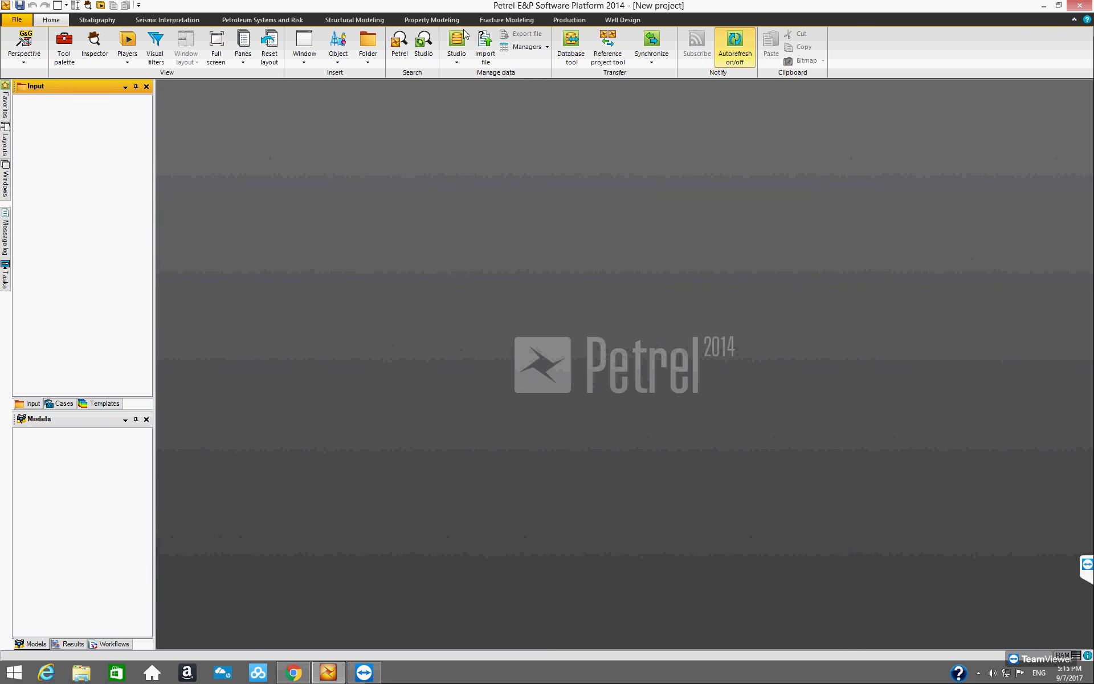
left_click(26, 60)
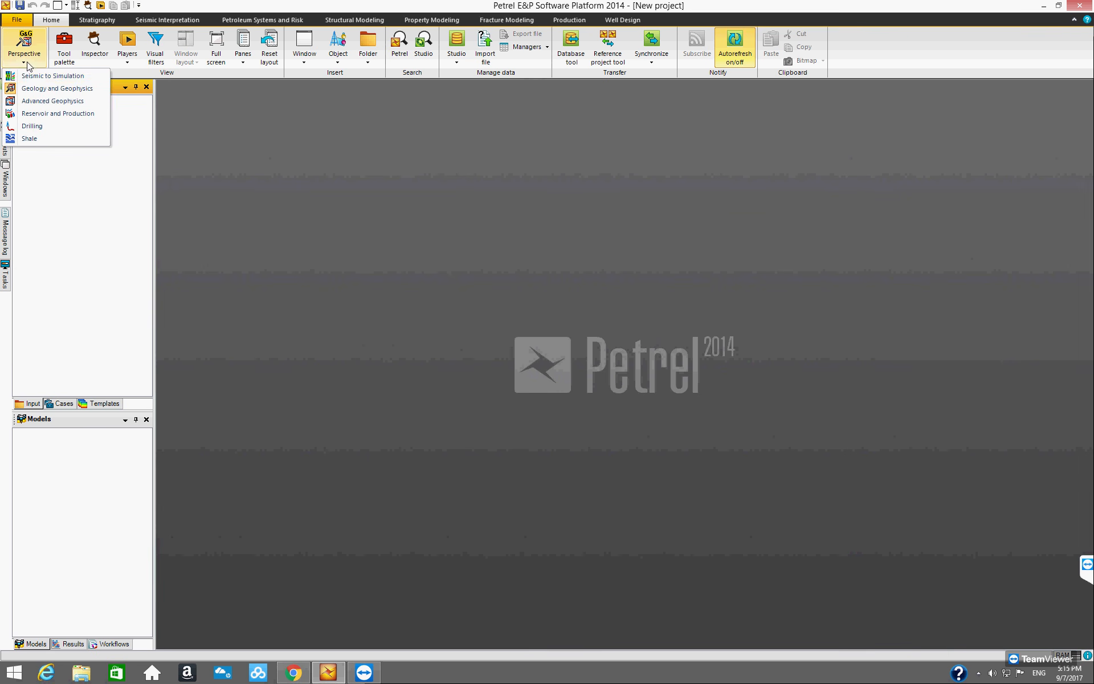
left_click(32, 78)
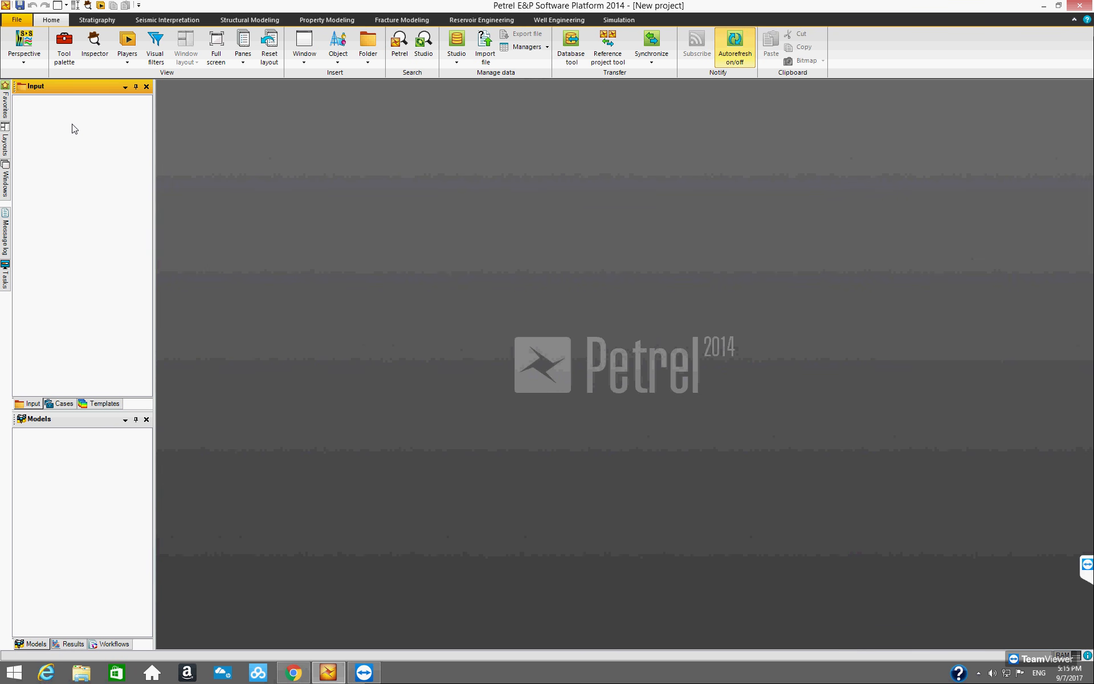
left_click(17, 23)
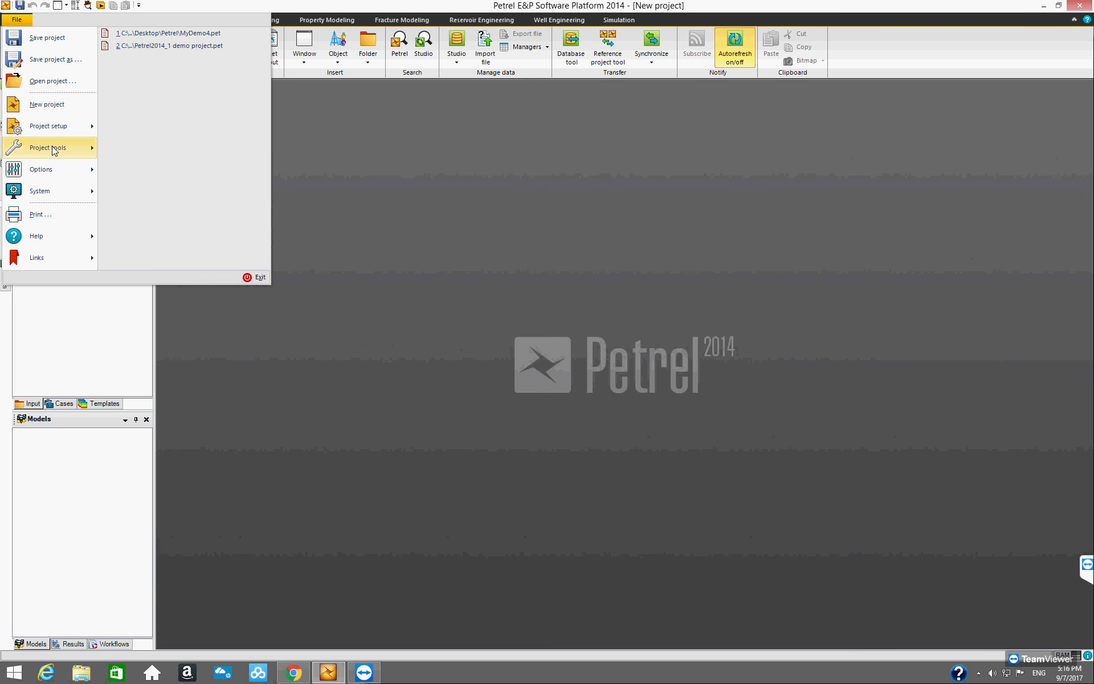
mouse_move(57, 197)
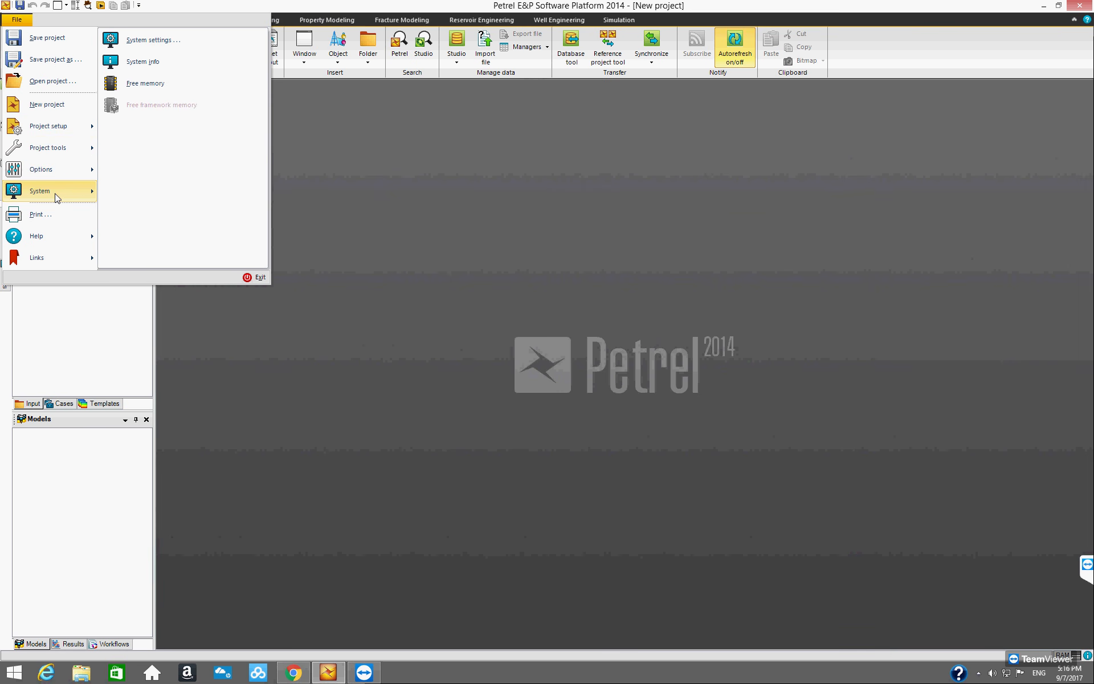
right_click(158, 44)
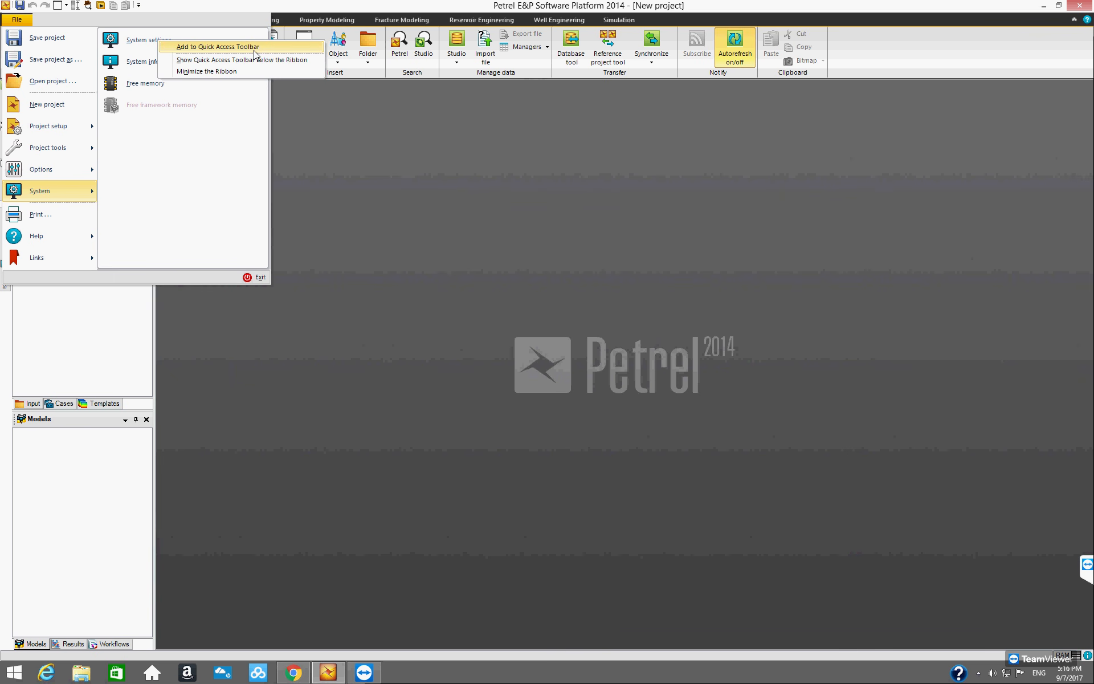
left_click(141, 45)
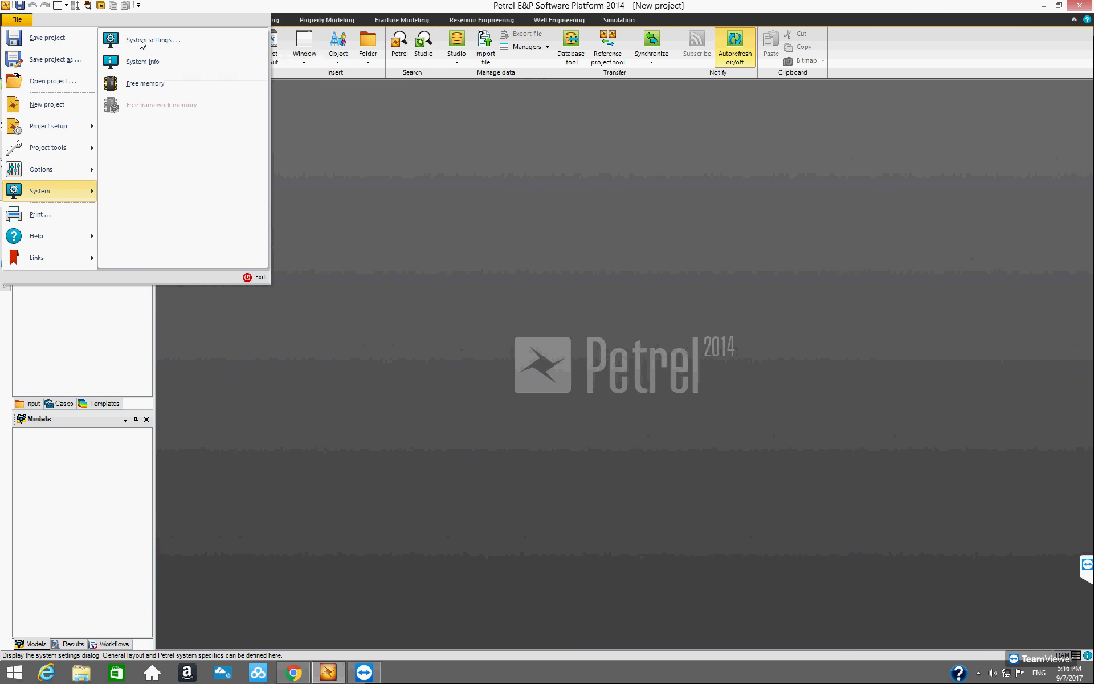
left_click(16, 19)
Step: Open the system settings, widen the dialog and move it toward the middle of the screen
left_click(17, 19)
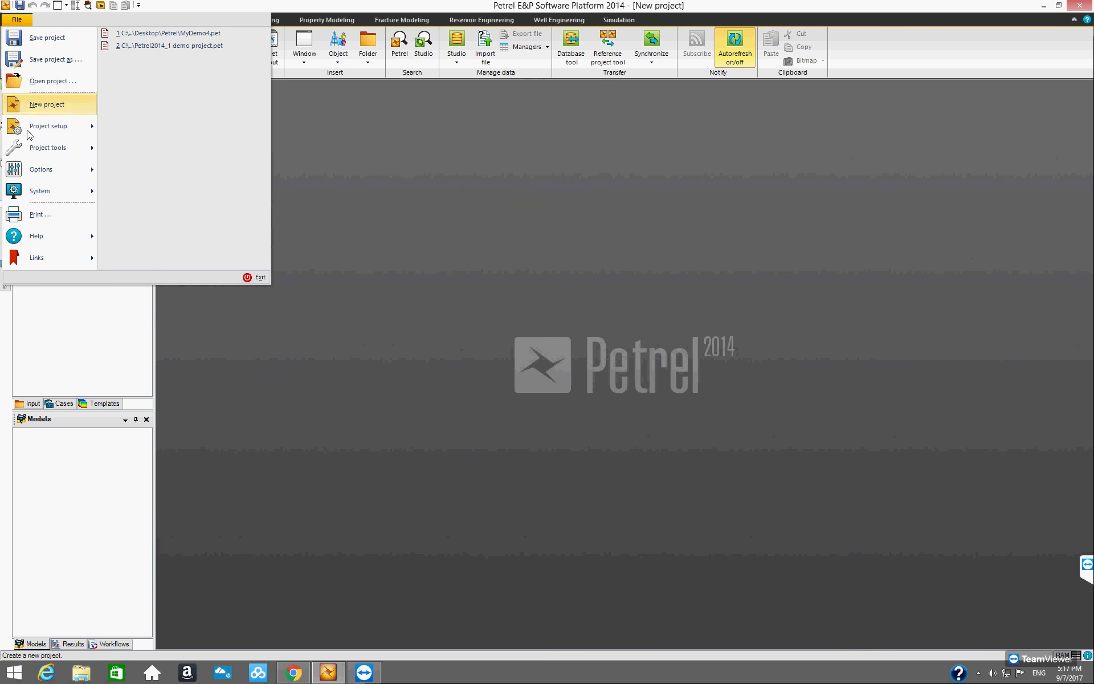
mouse_move(37, 191)
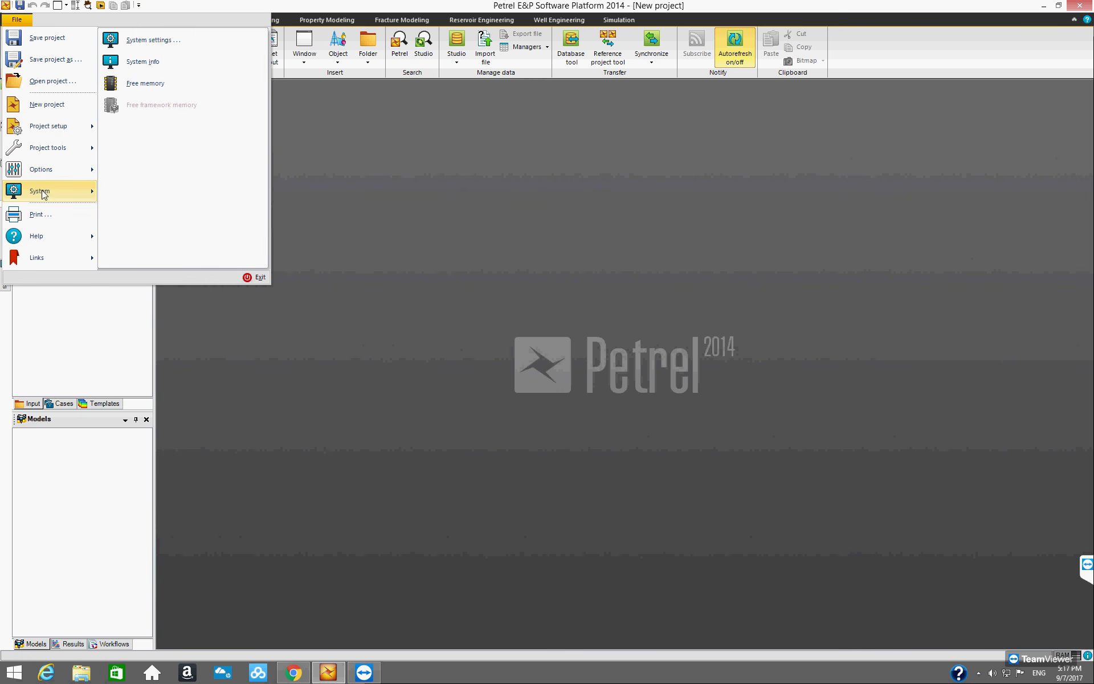
left_click(162, 39)
left_click_drag(172, 39, 360, 129)
left_click_drag(465, 236, 713, 268)
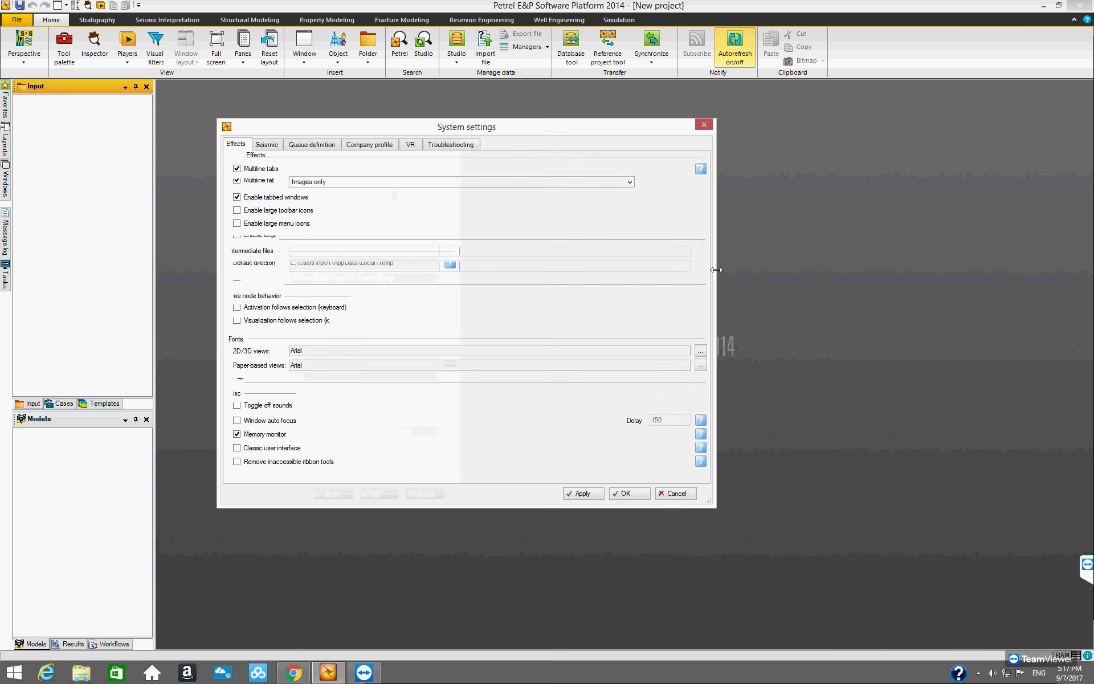
left_click_drag(519, 132, 618, 138)
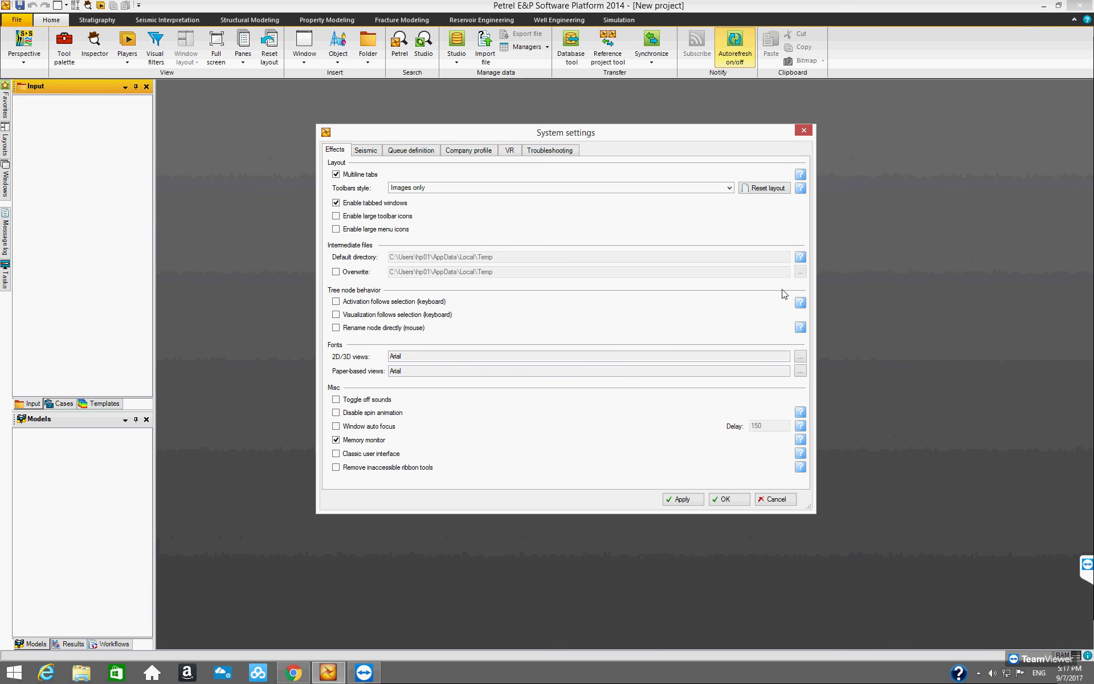
Step: Enable renaming nodes directly with the mouse in the tree node behavior settings and reposition the dialog
mouse_move(800, 175)
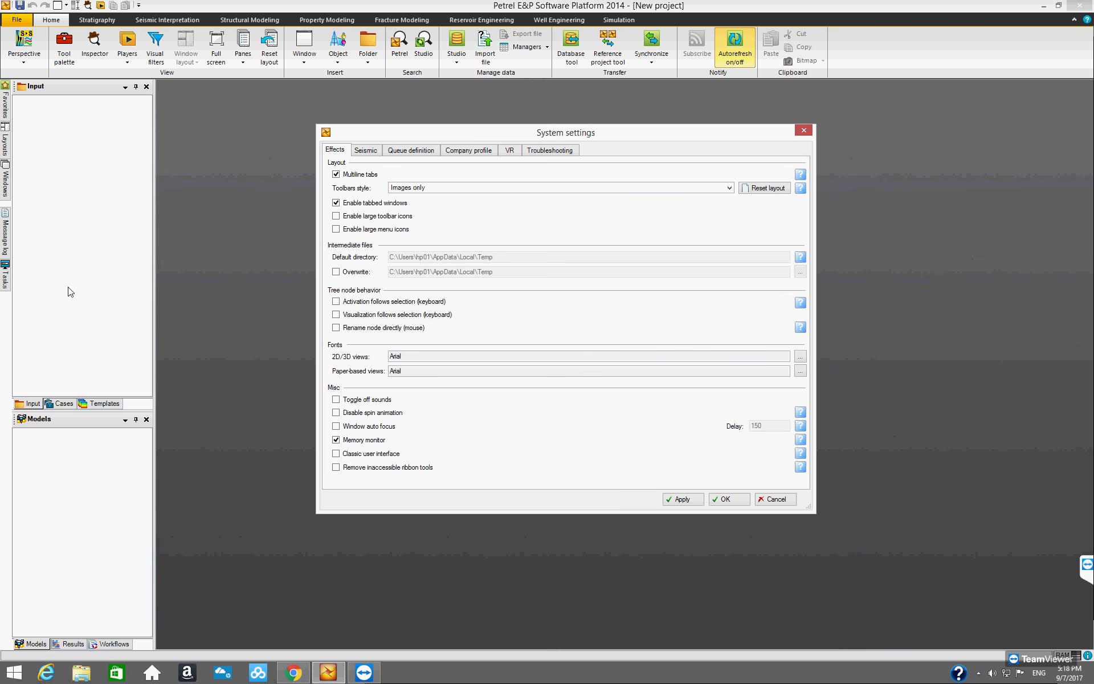
left_click(337, 330)
left_click_drag(496, 136, 338, 259)
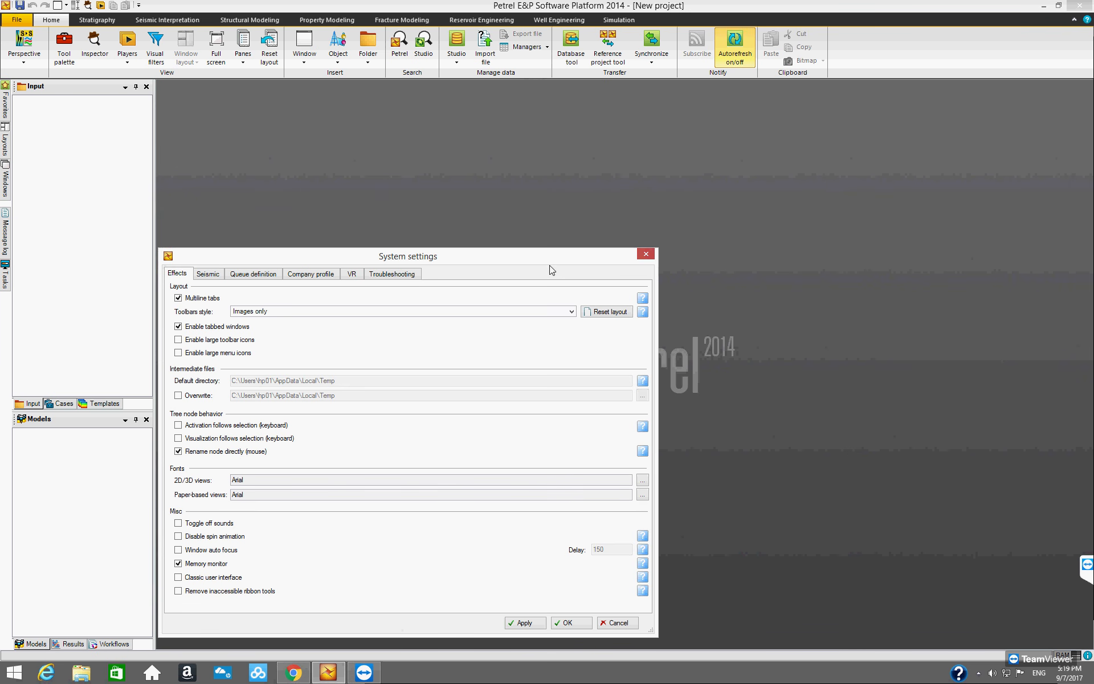
left_click_drag(560, 252, 626, 204)
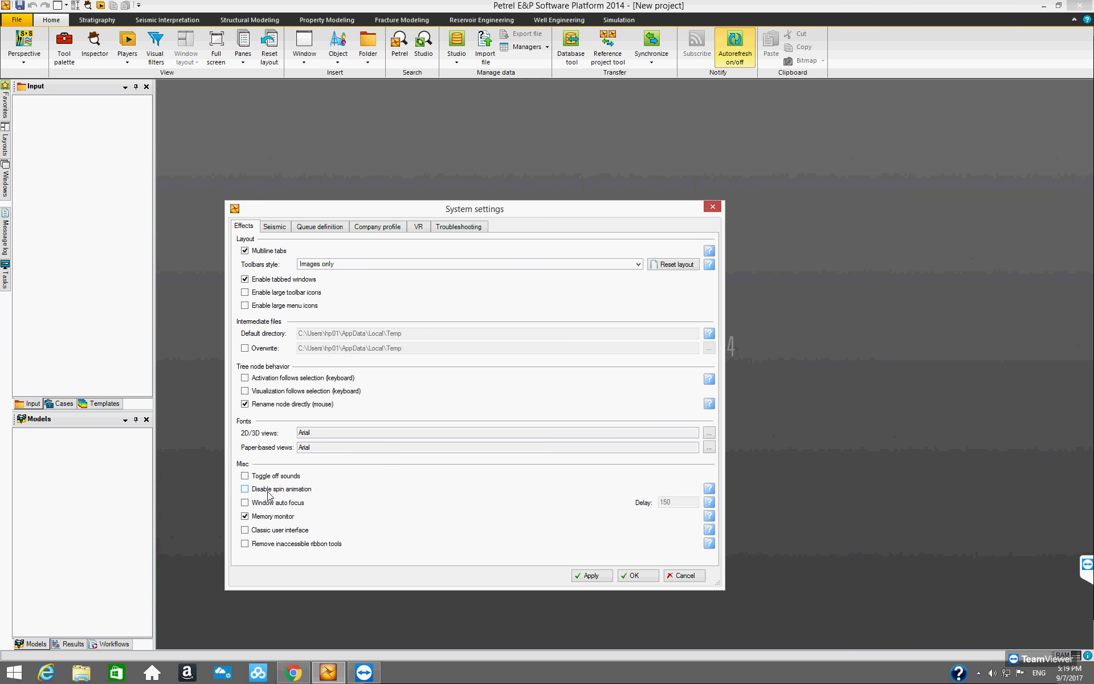
left_click_drag(571, 212, 678, 160)
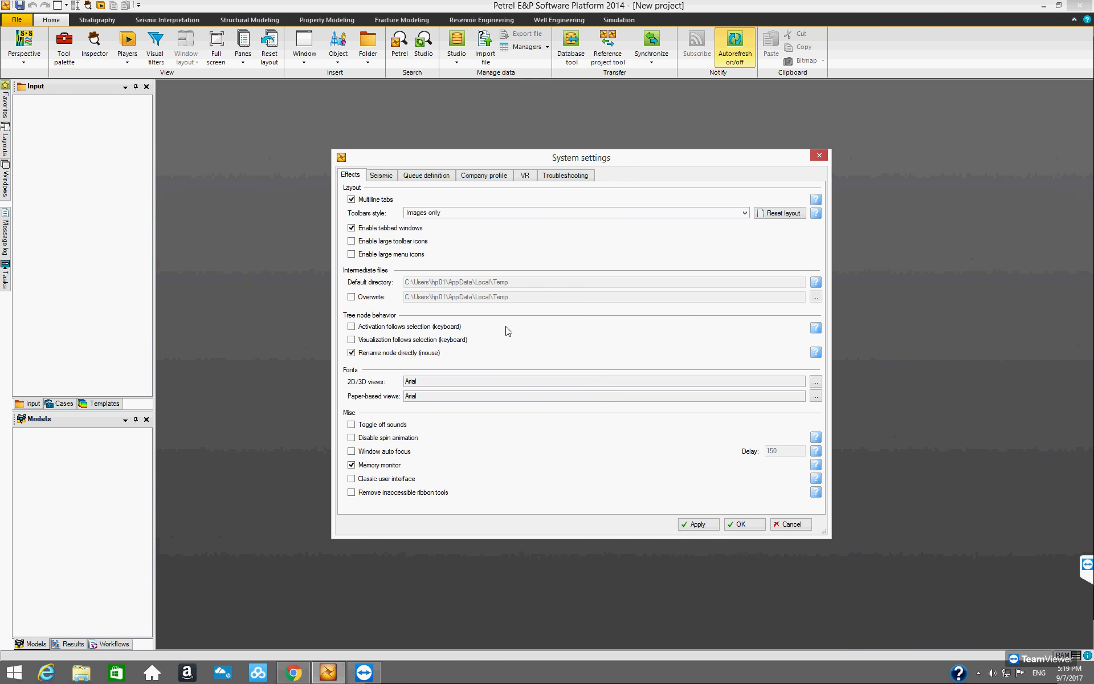
Step: Review the Seismic, Queue definition, Company profile, VR and Troubleshooting settings, return to Effects, and apply and close the system settings
left_click(385, 179)
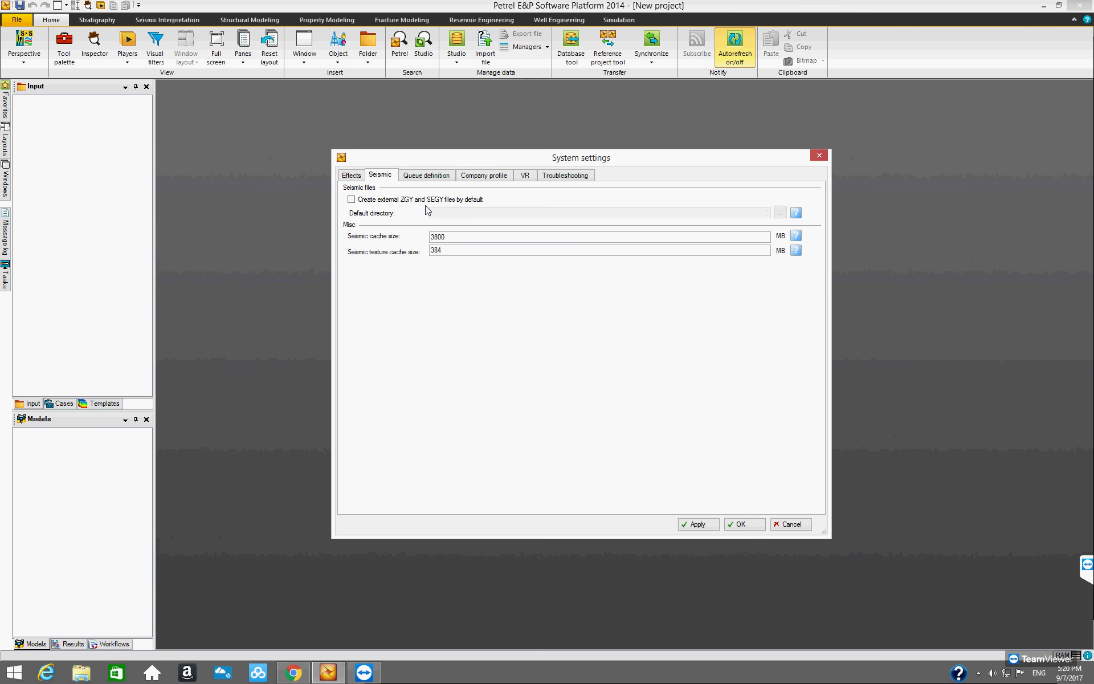
left_click(424, 177)
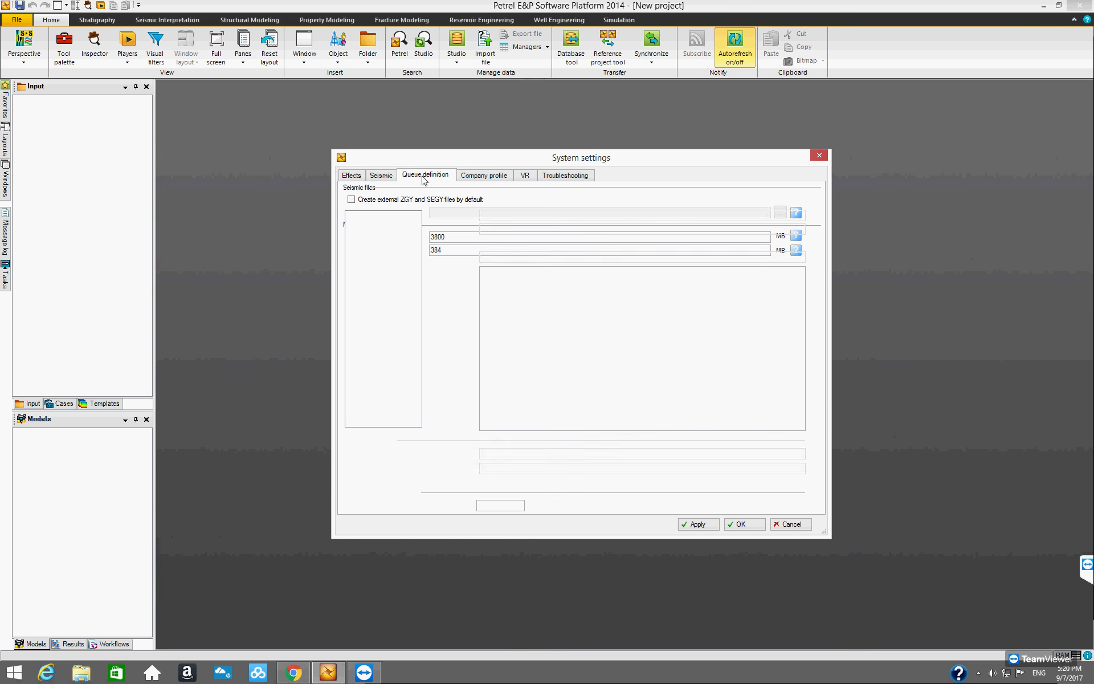
left_click(476, 175)
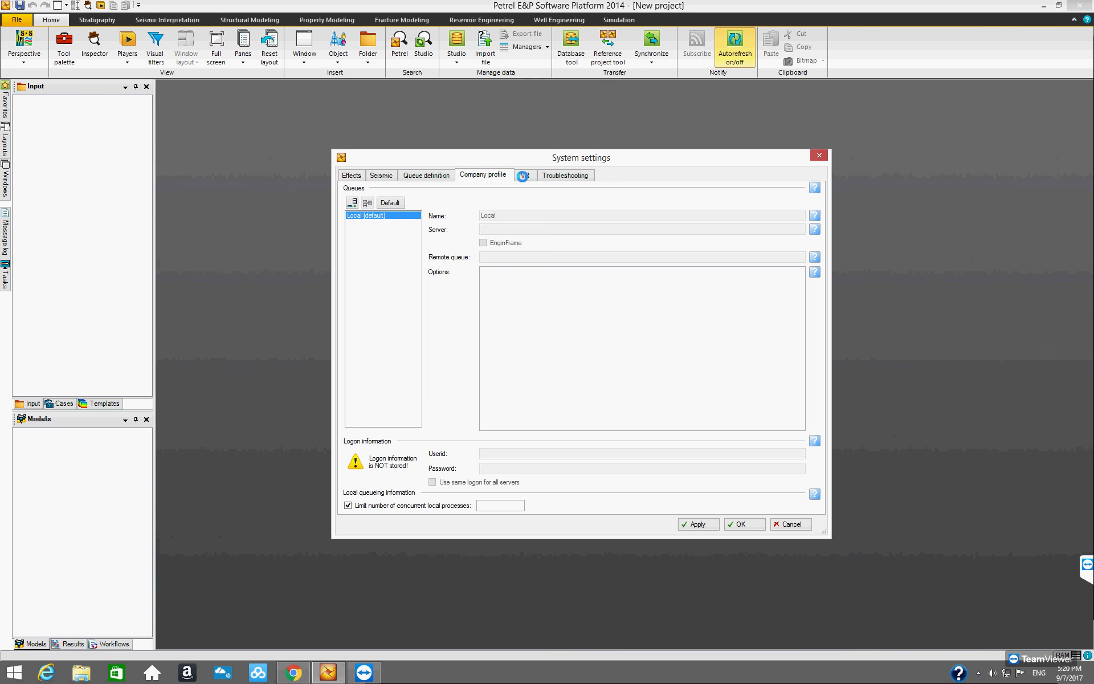
left_click(523, 176)
left_click(552, 176)
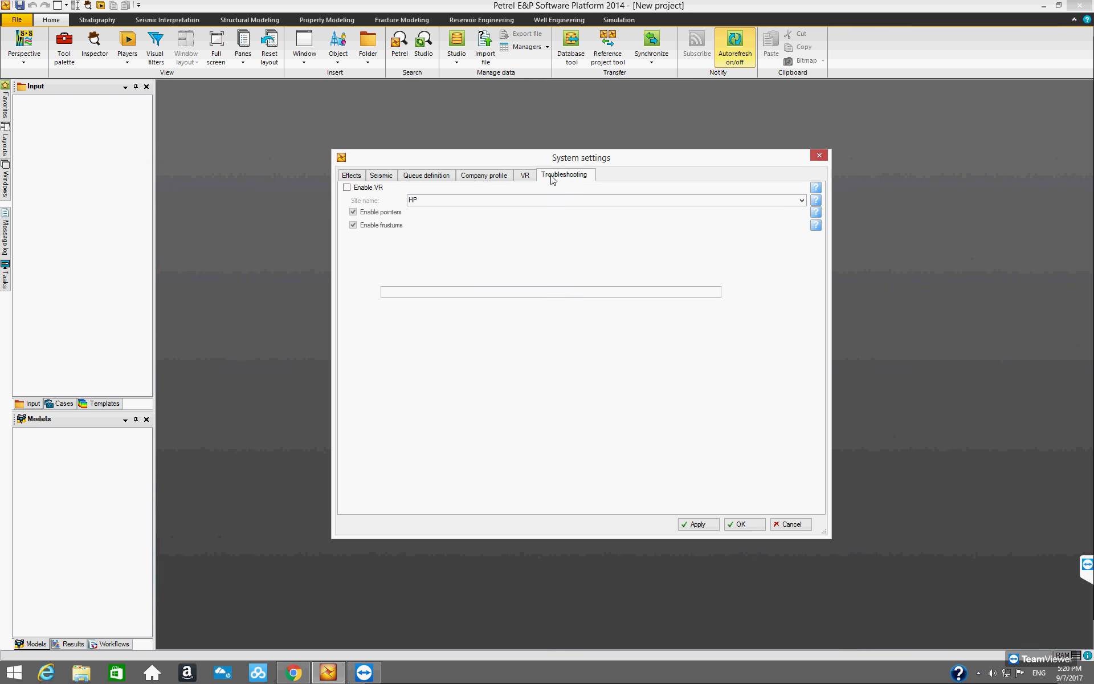
left_click(357, 176)
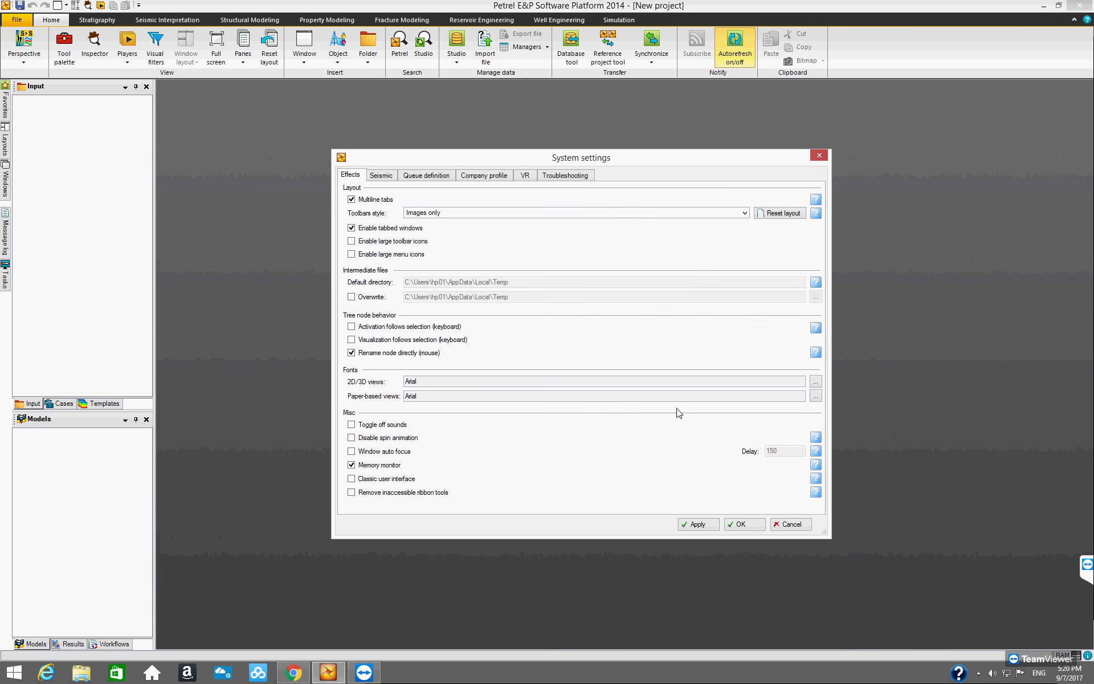
left_click(699, 524)
left_click(743, 524)
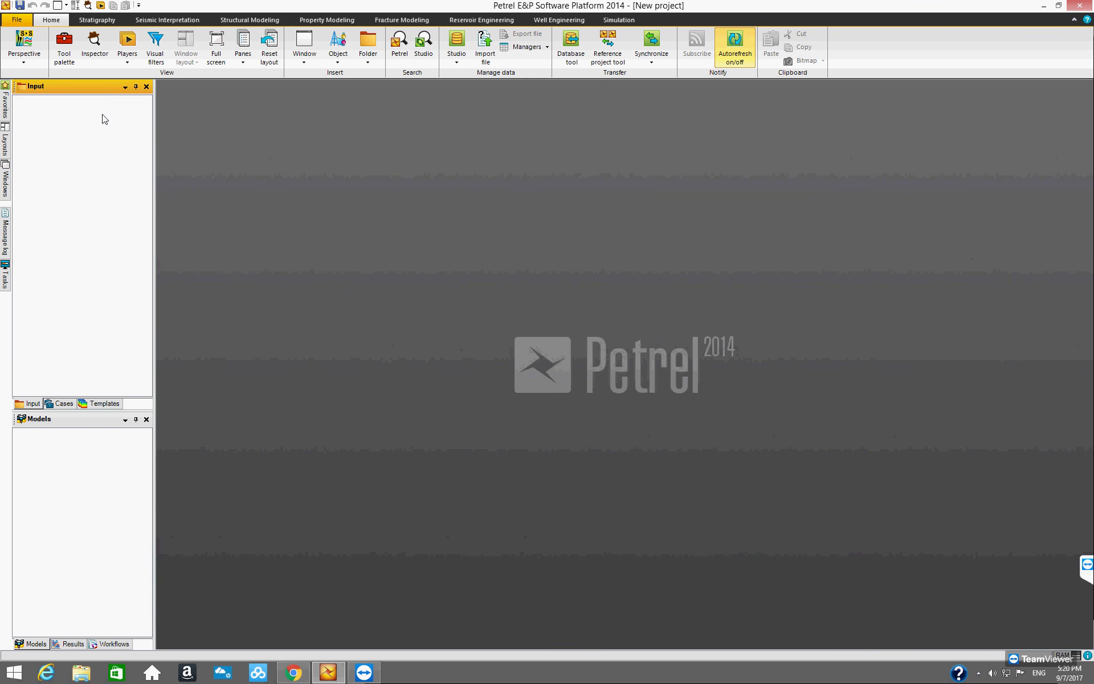
Step: Start a new project without saving the changes made to the current one
left_click(17, 21)
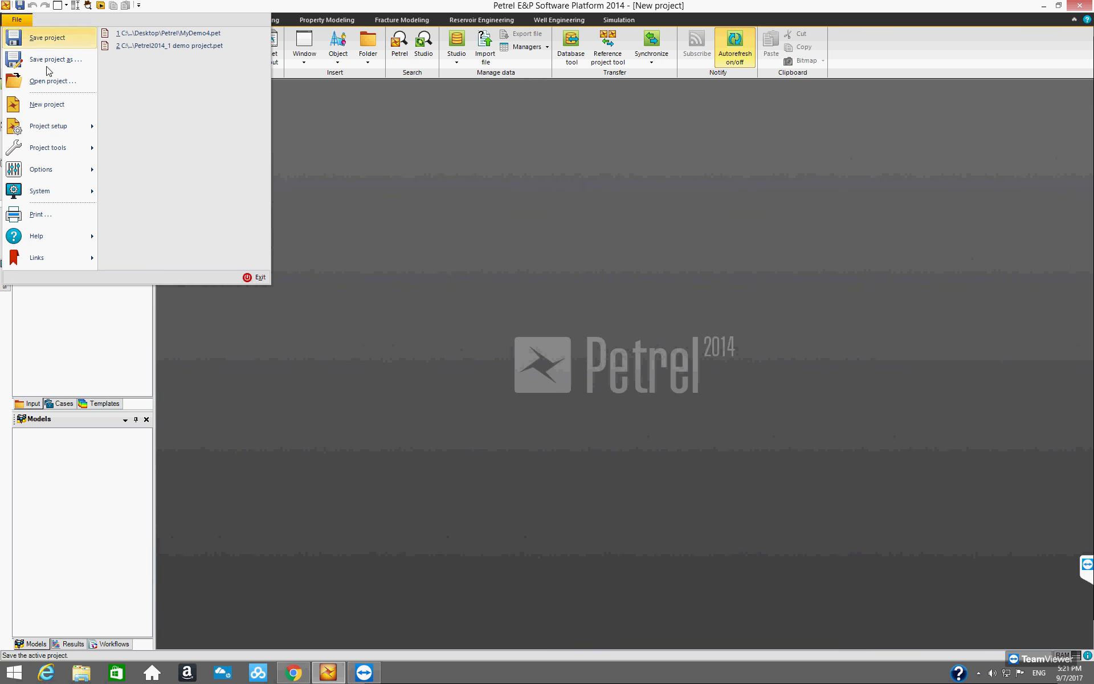
left_click(49, 106)
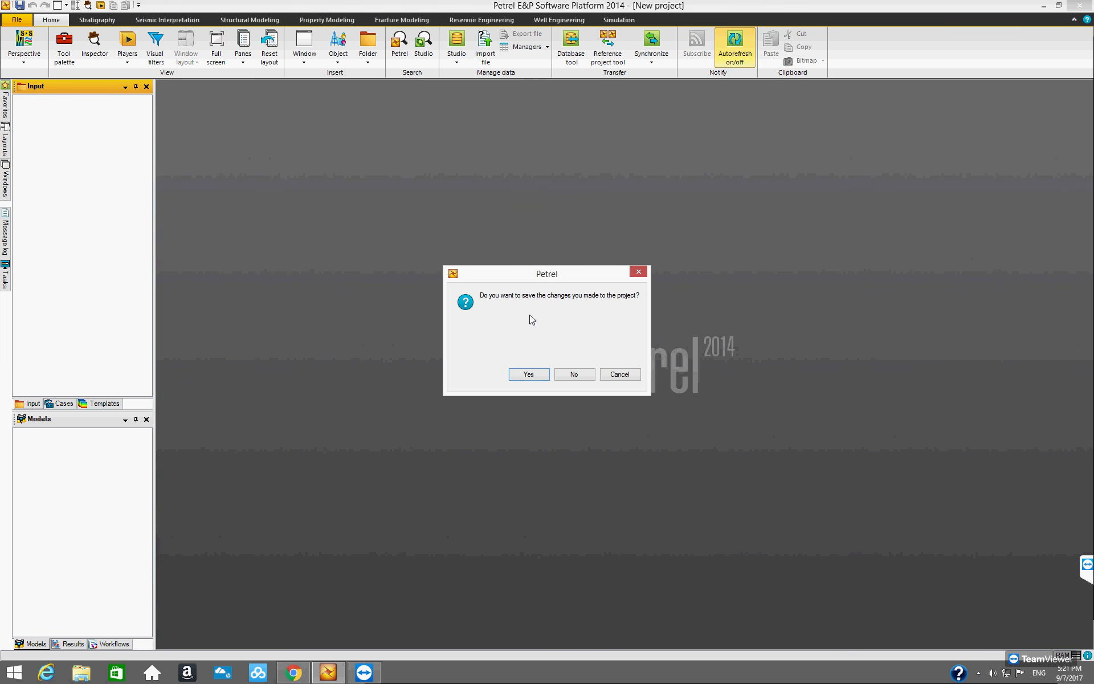
left_click(577, 375)
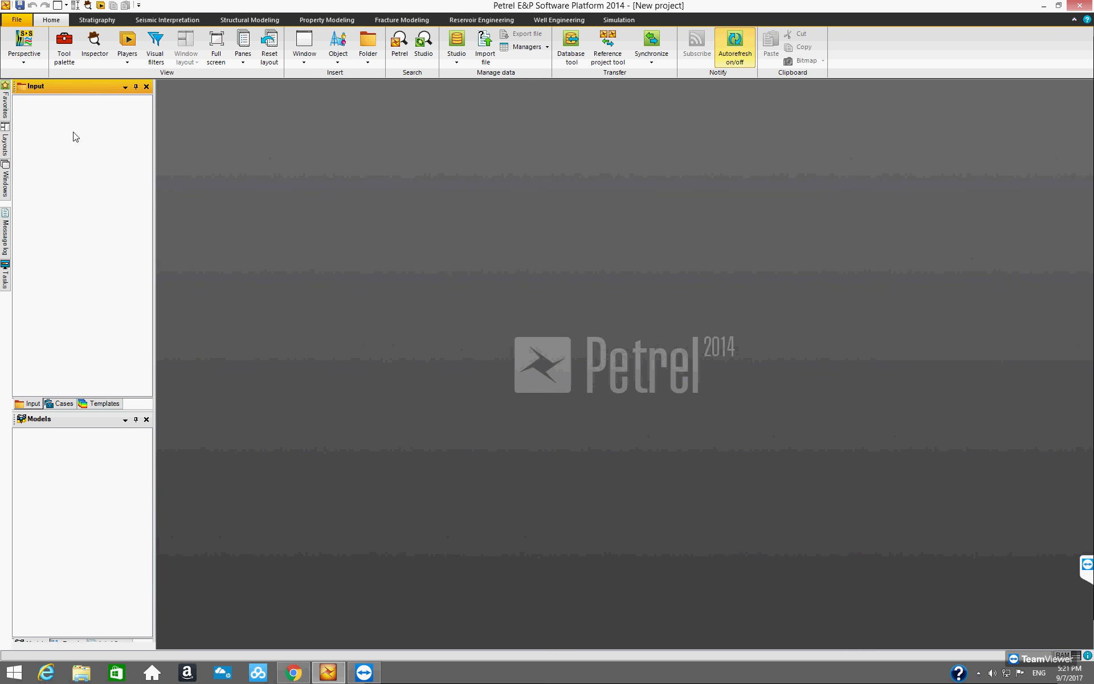
Step: Open the new project's settings for coordinates and units and widen the dialog
left_click(18, 21)
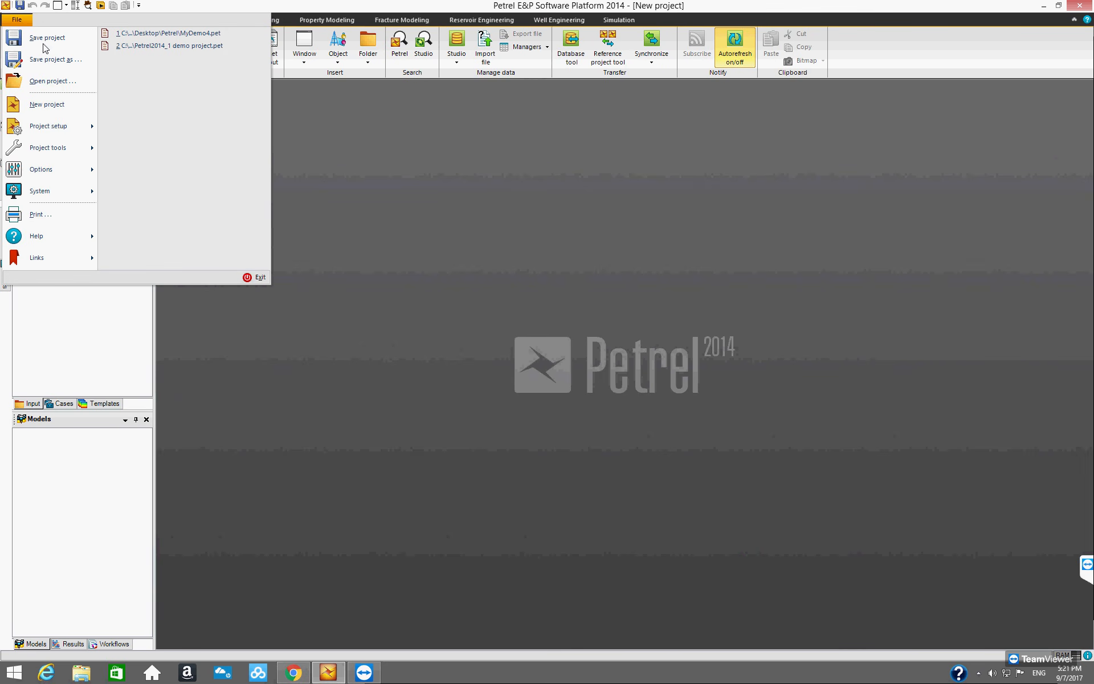
mouse_move(64, 131)
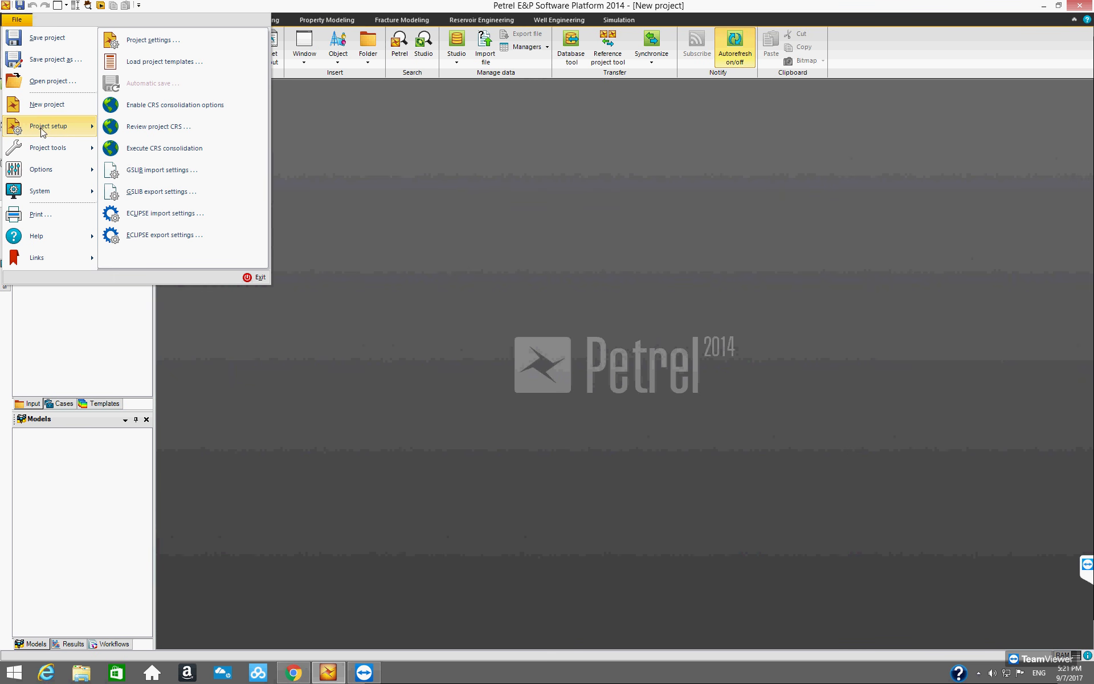
left_click(146, 41)
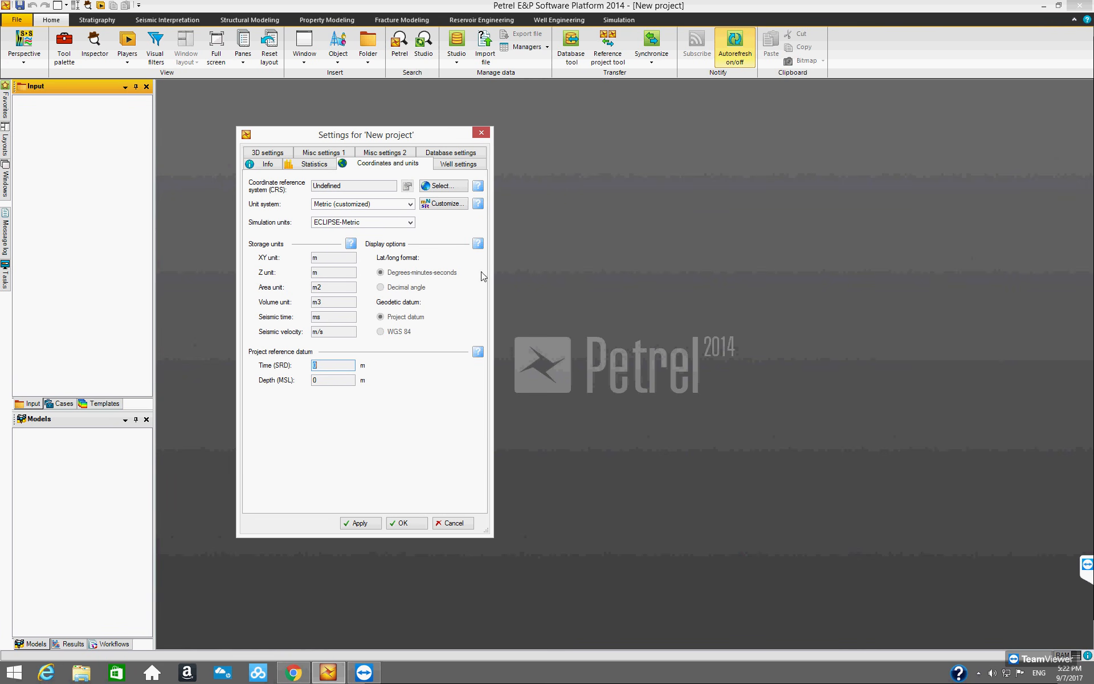
left_click_drag(493, 286, 761, 306)
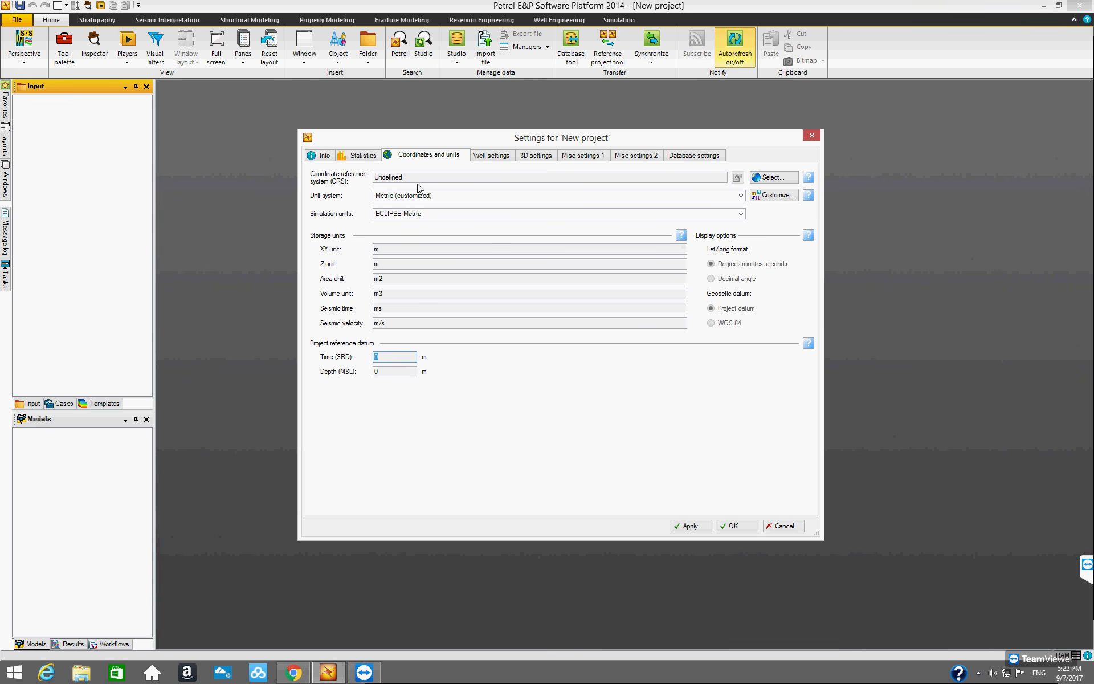
Step: Set the project's coordinate reference system to ED50-UTM31, filtering the CRS catalog by that name
left_click(764, 179)
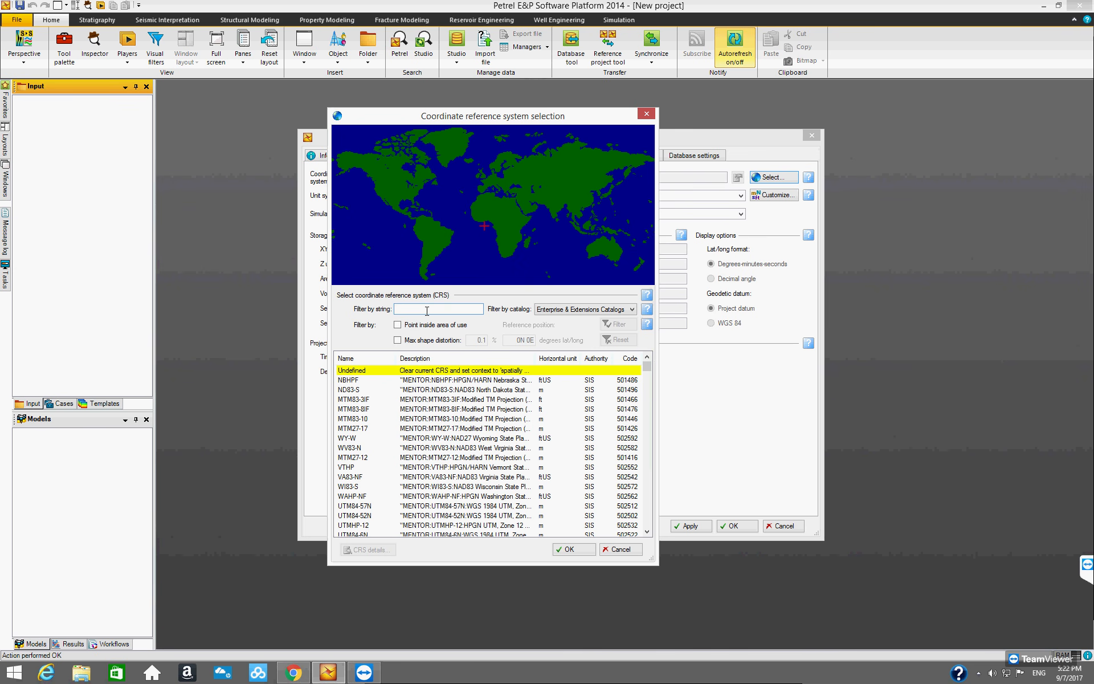
type("ED50")
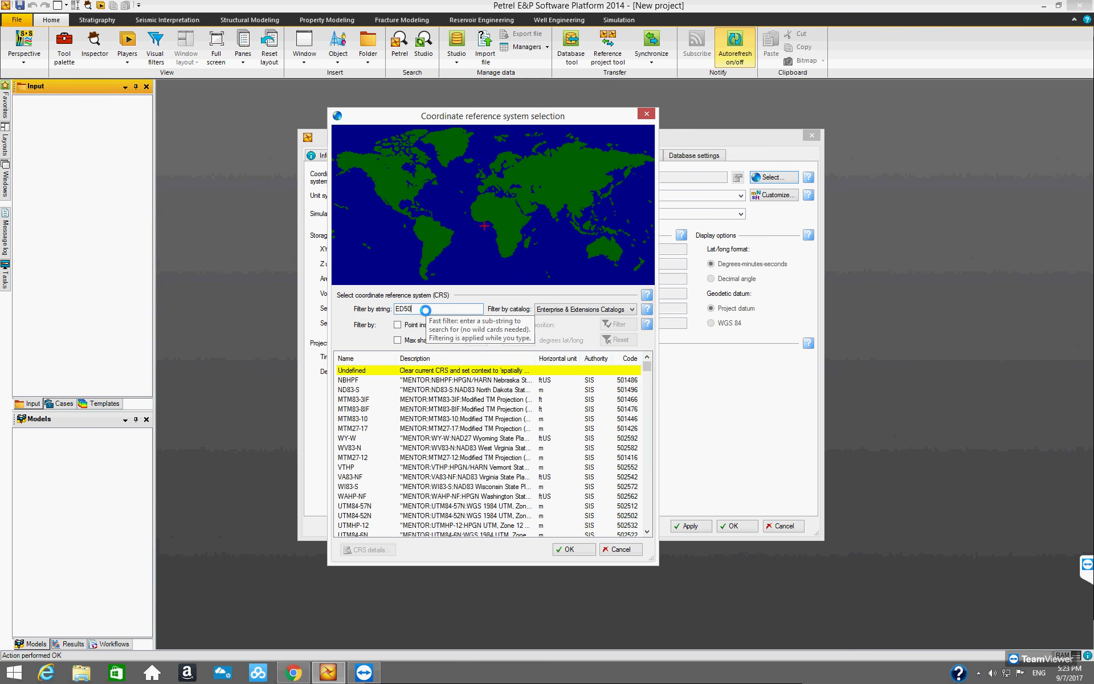
type("-UTM")
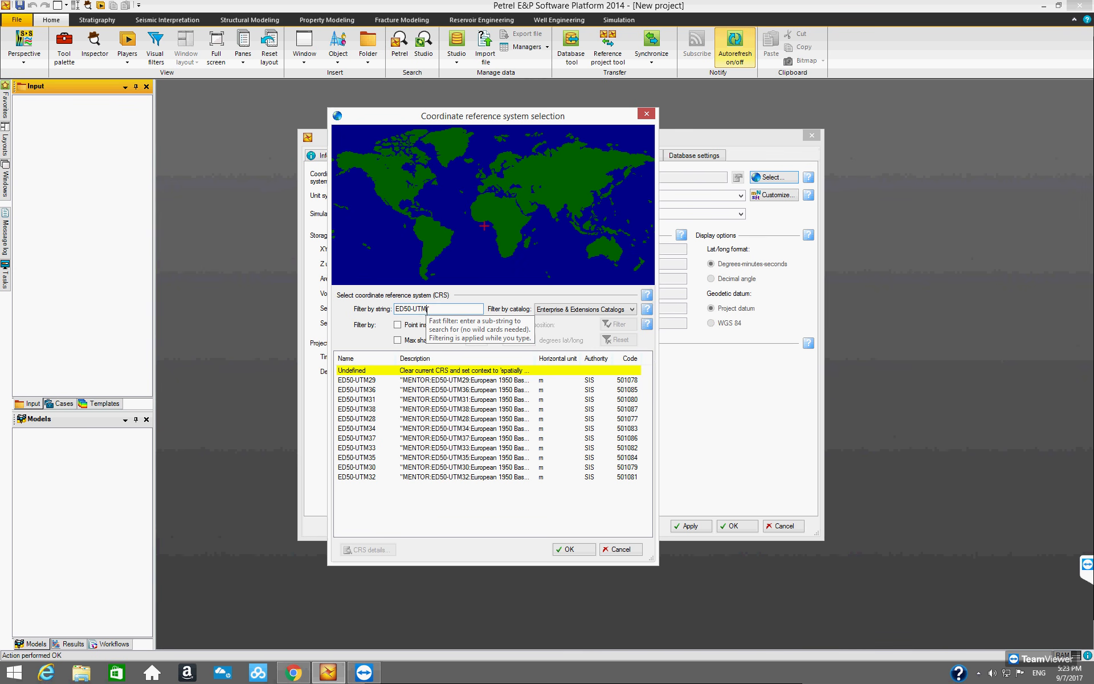
type("31")
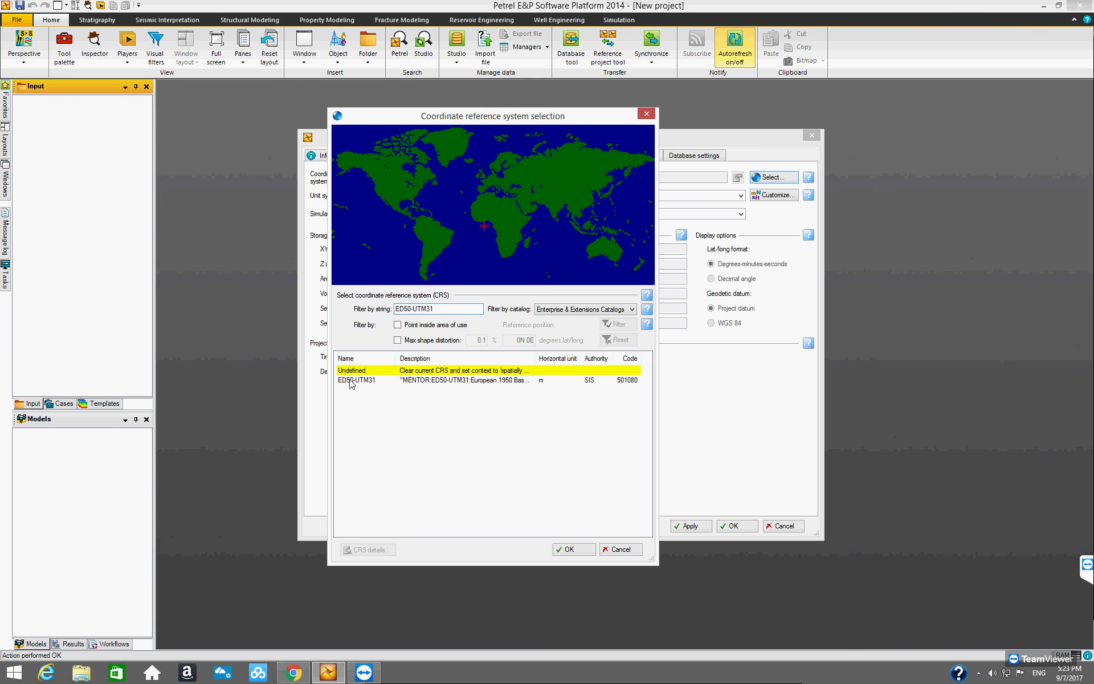
left_click(452, 384)
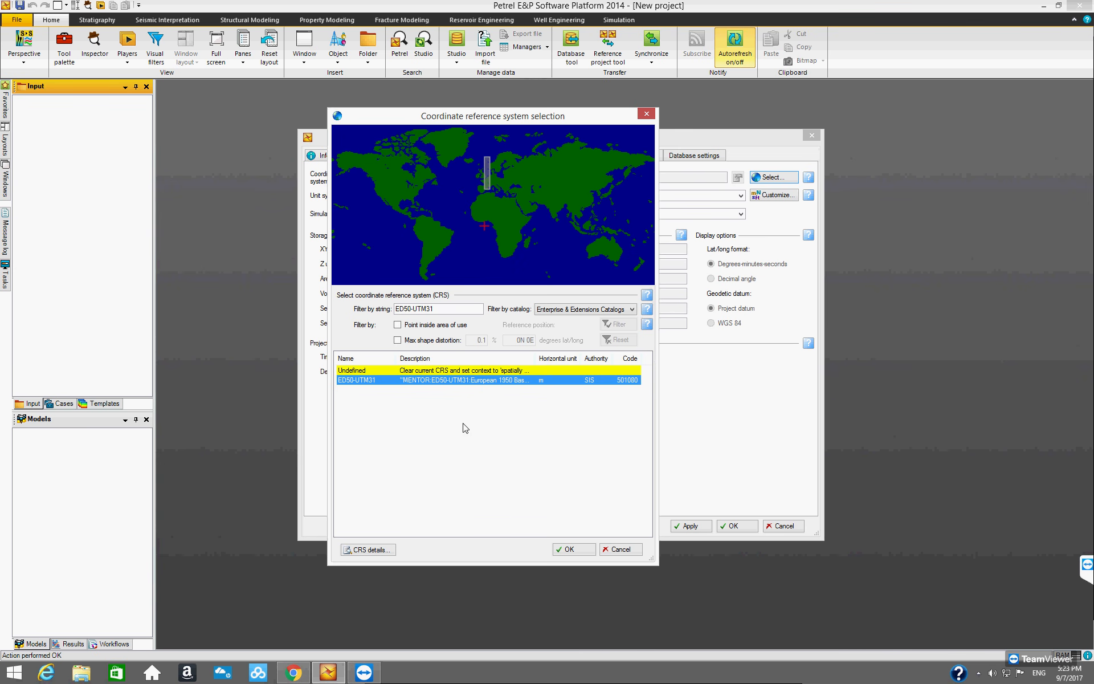
left_click(571, 549)
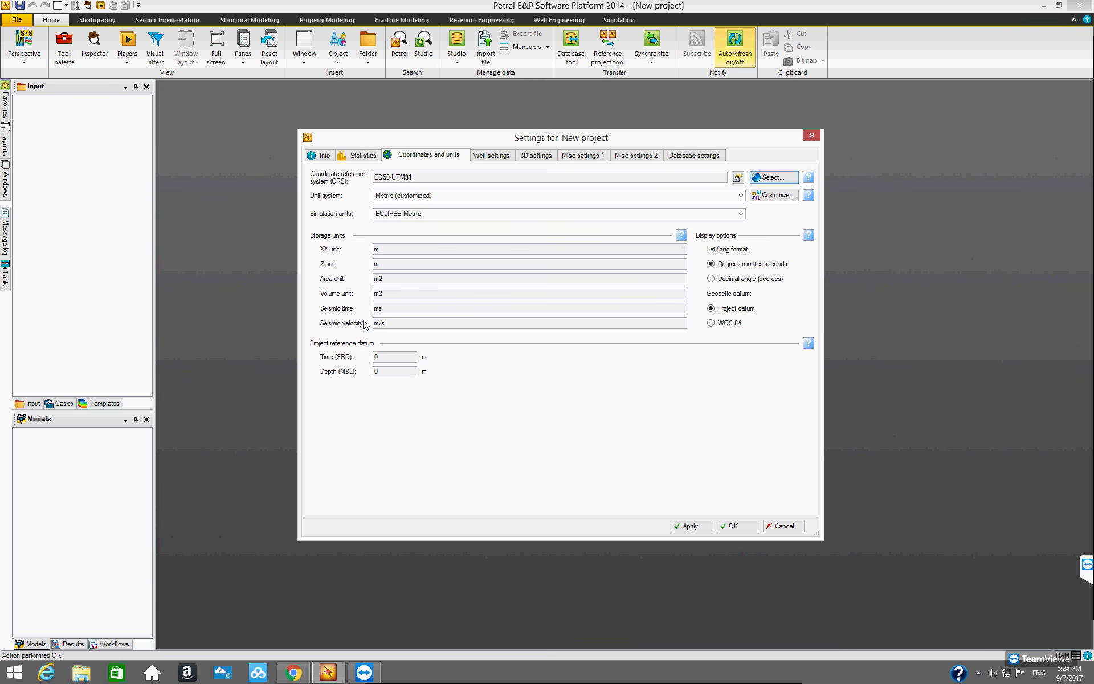
Step: Try the Field and Field-UTM unit systems for the project
left_click(741, 197)
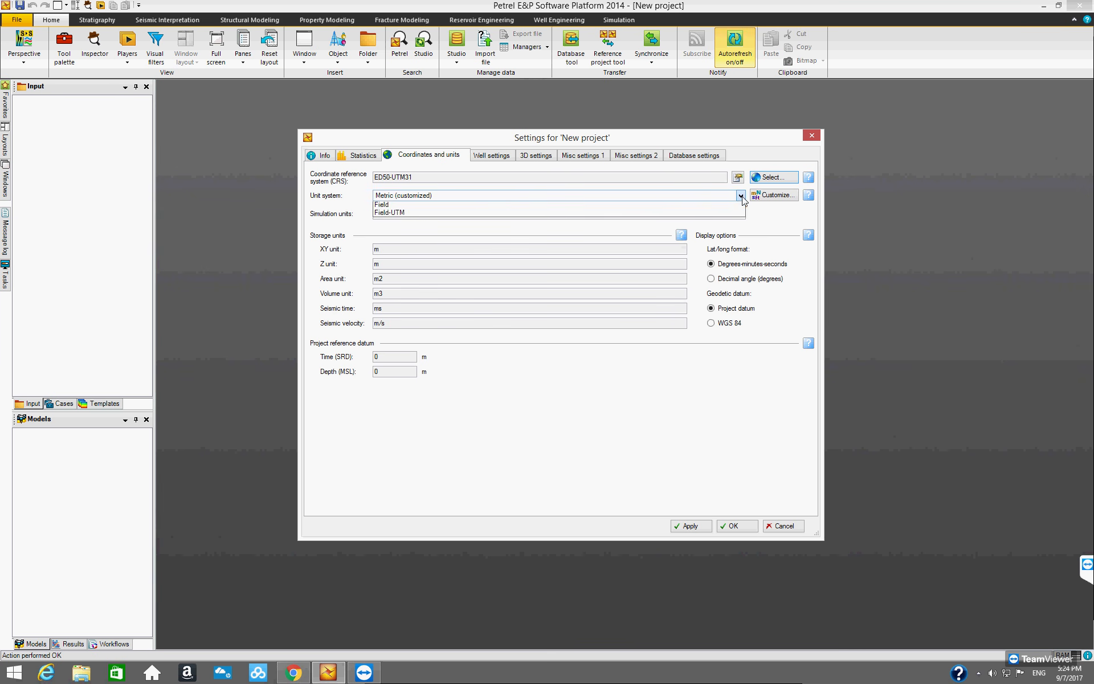
left_click(565, 222)
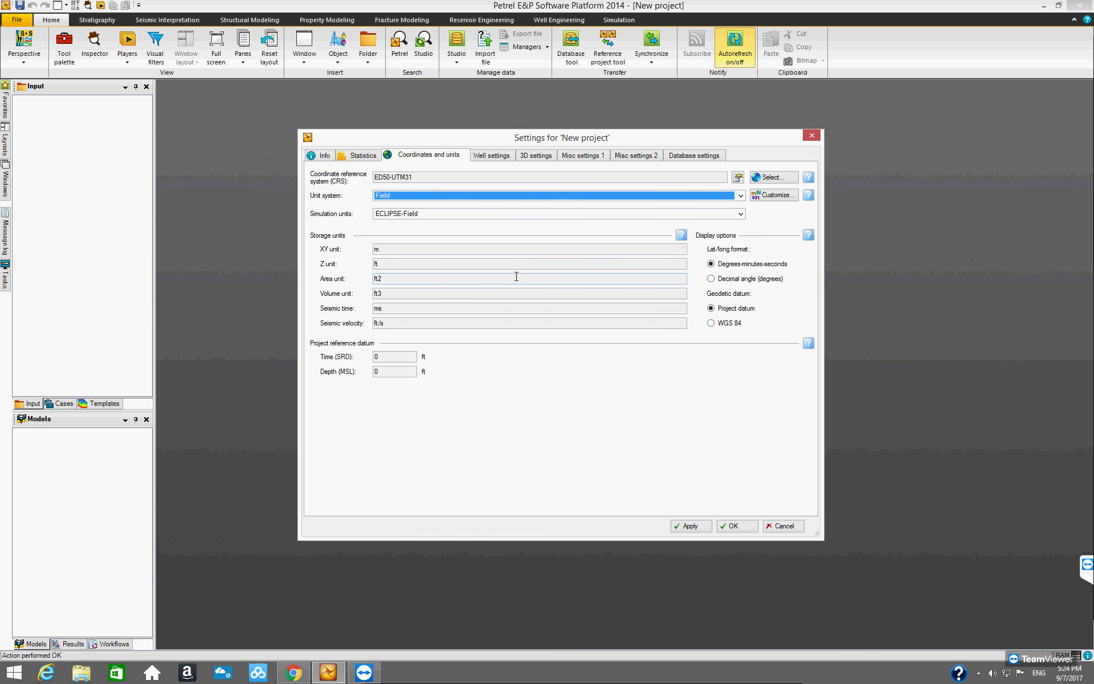
left_click(740, 195)
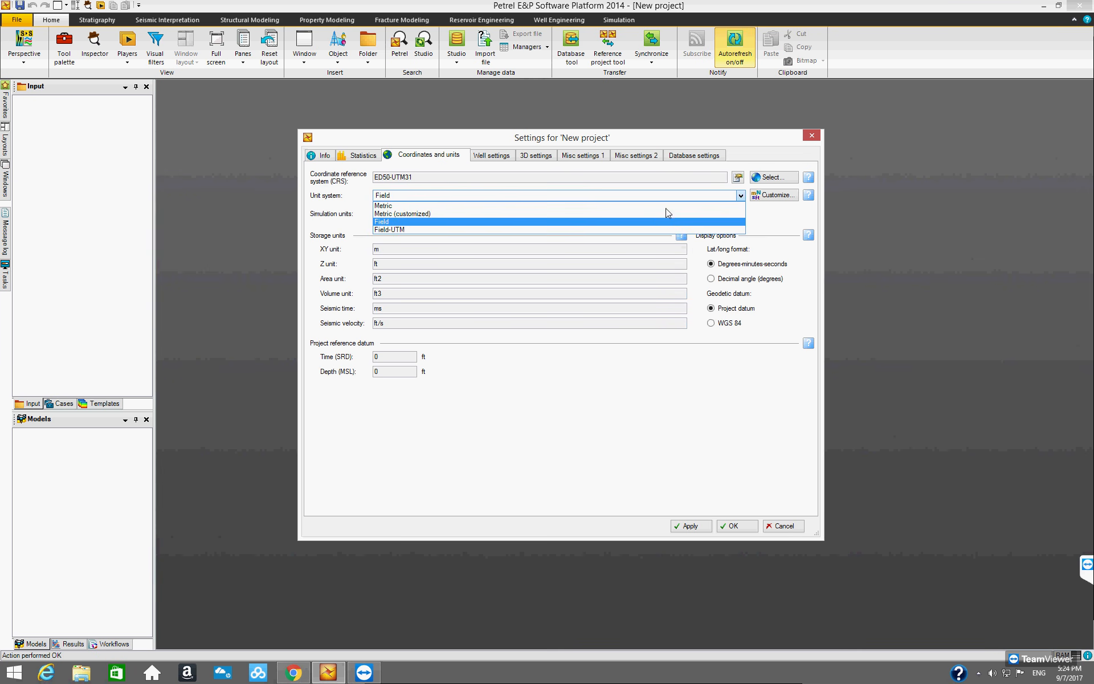
left_click(644, 230)
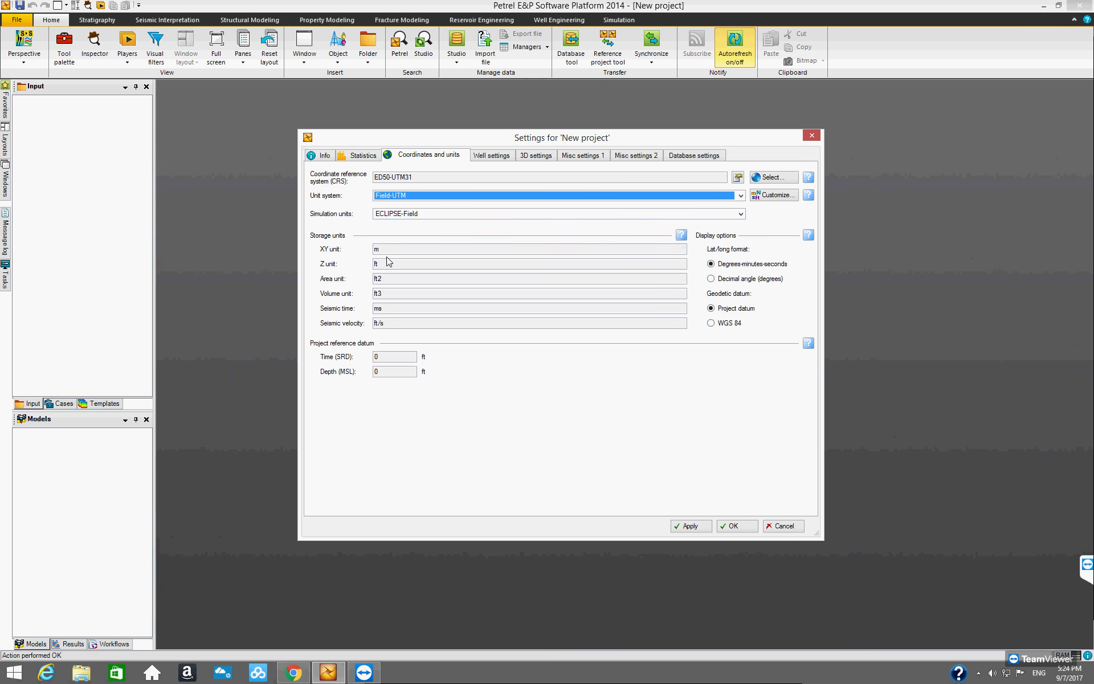
Step: Set the project's unit system to Metric and apply the settings to open the unit customization
left_click(740, 196)
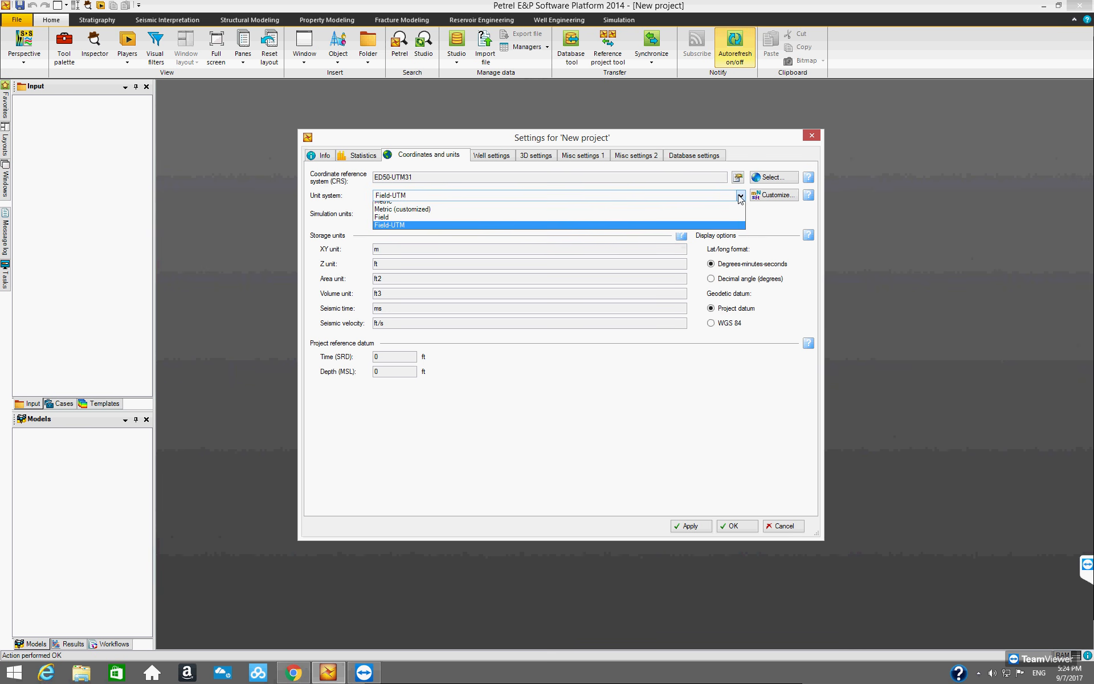
left_click(691, 203)
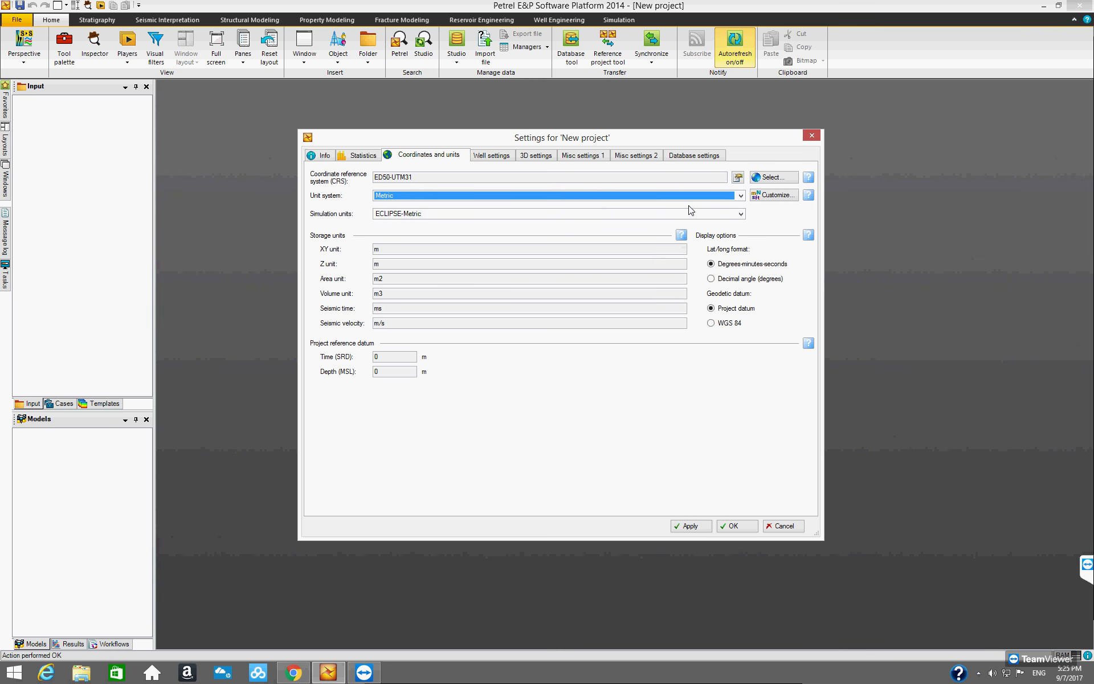
left_click(775, 195)
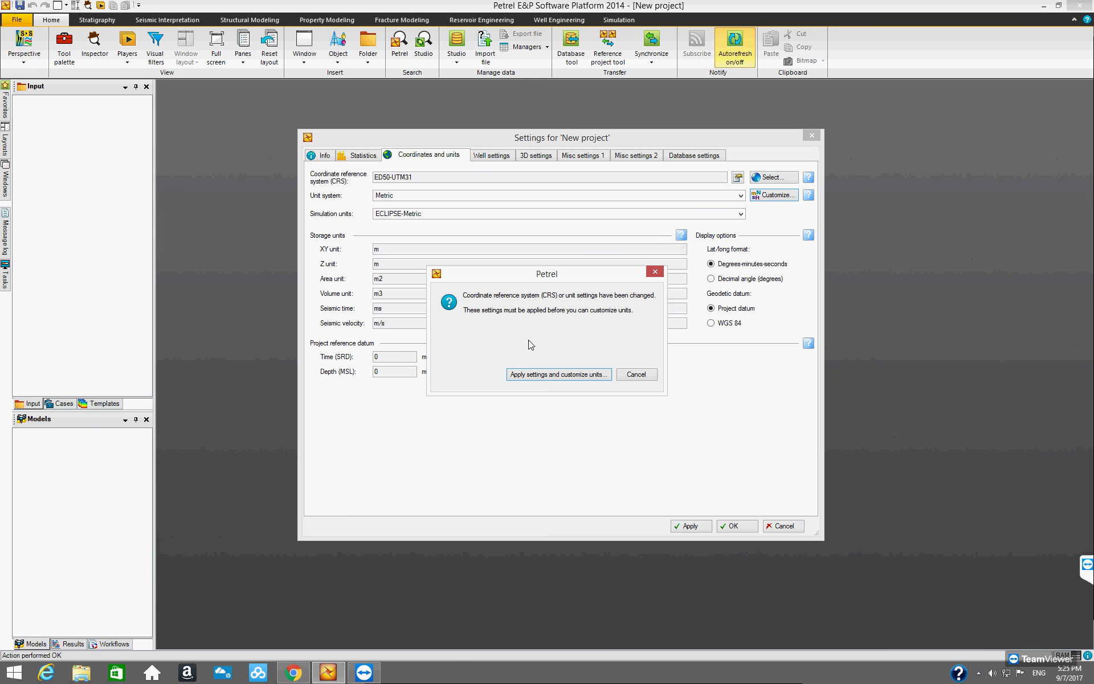
left_click(534, 378)
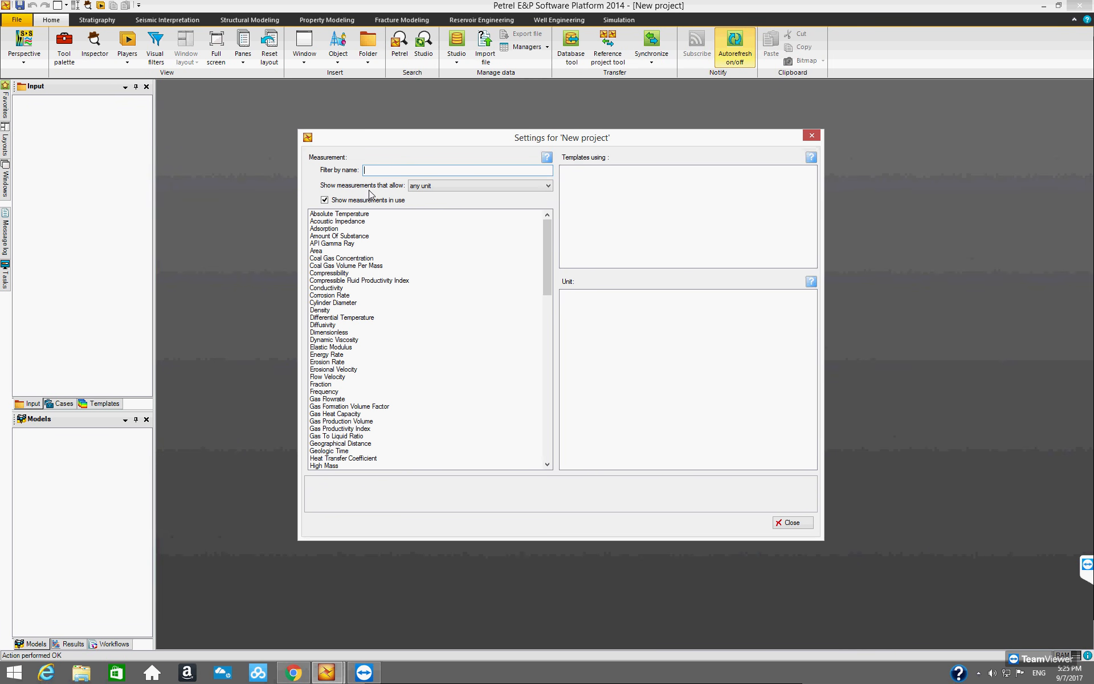
Step: Find the Area measurement, assign the acre unit to all its listed templates and close the unit customization
type("a")
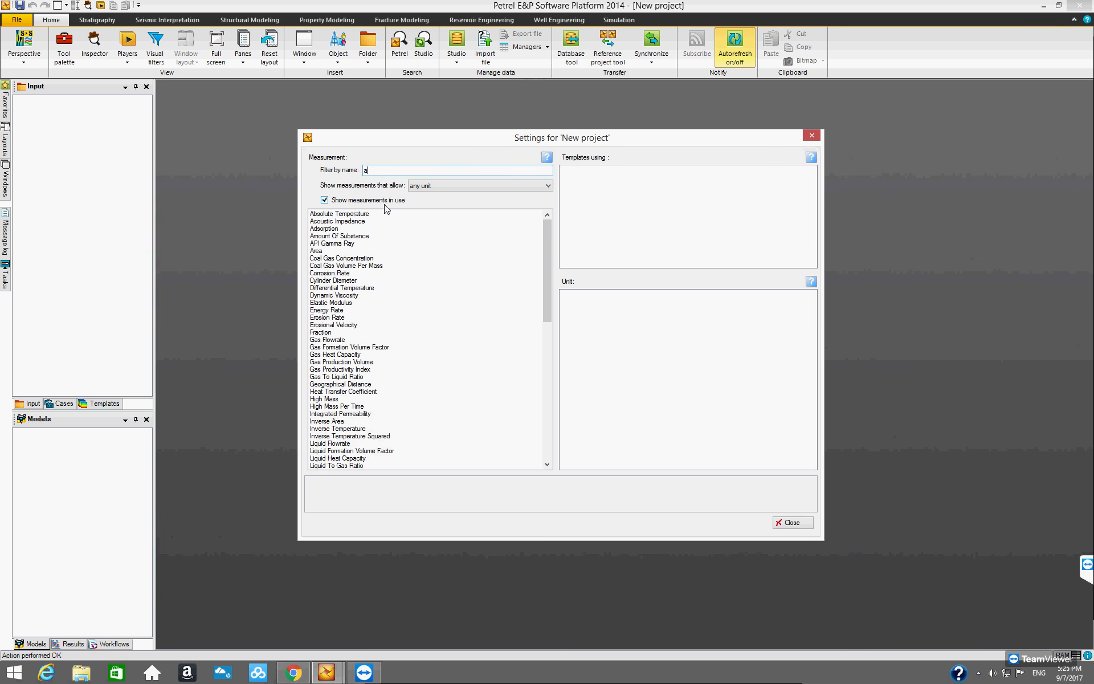
type("rea")
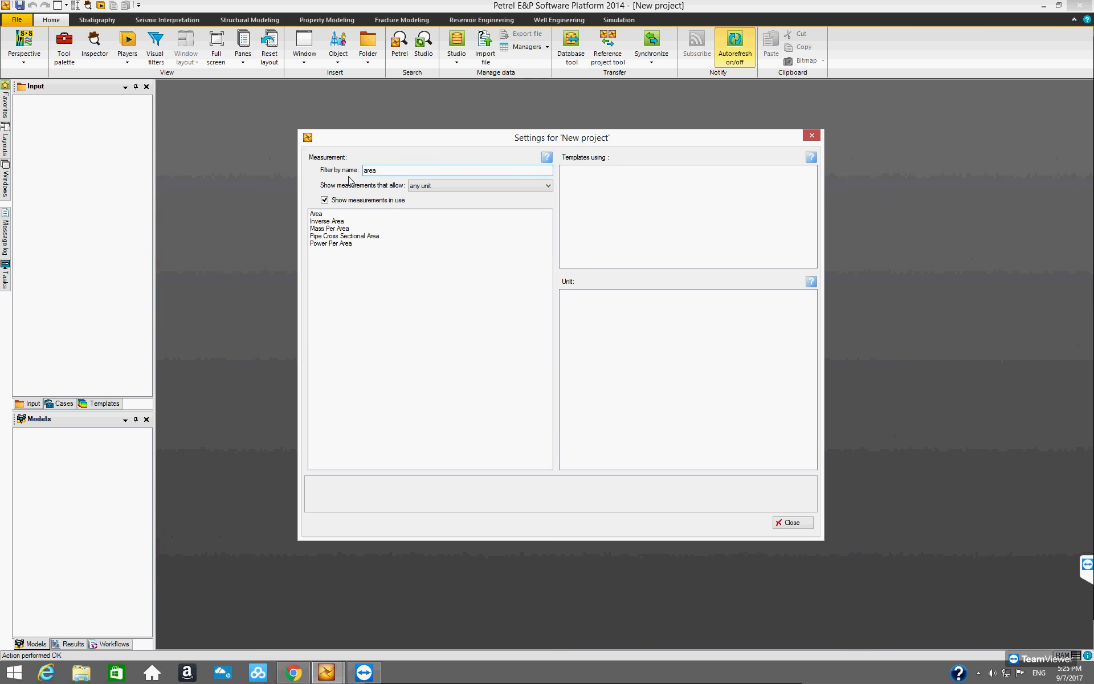
left_click(336, 214)
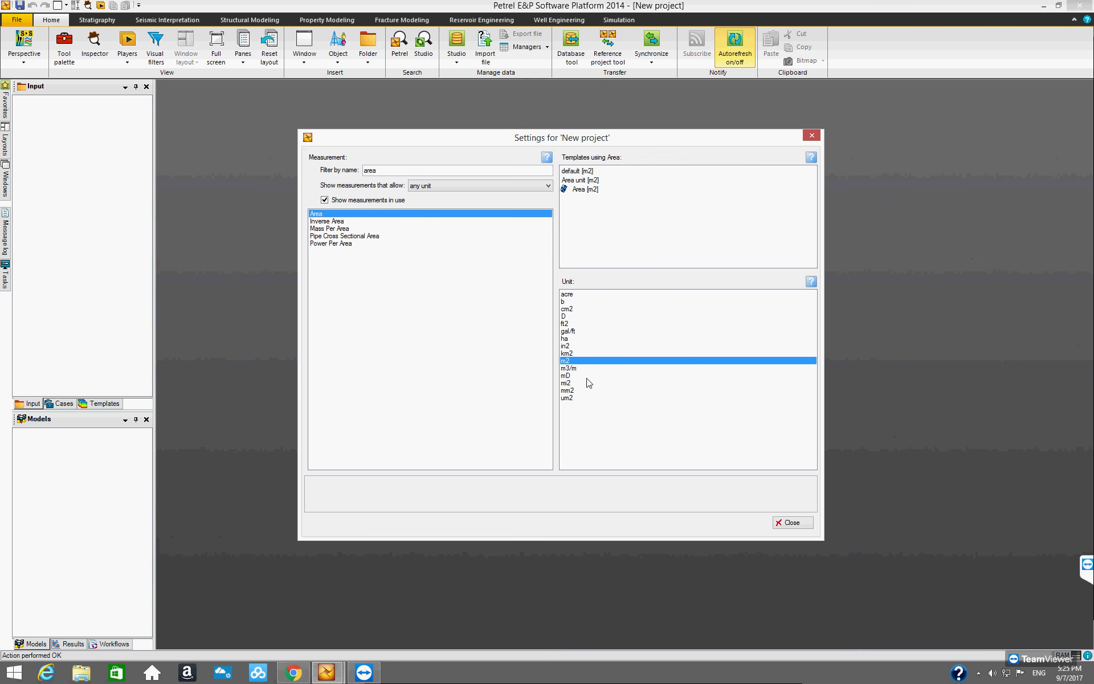
left_click(573, 295)
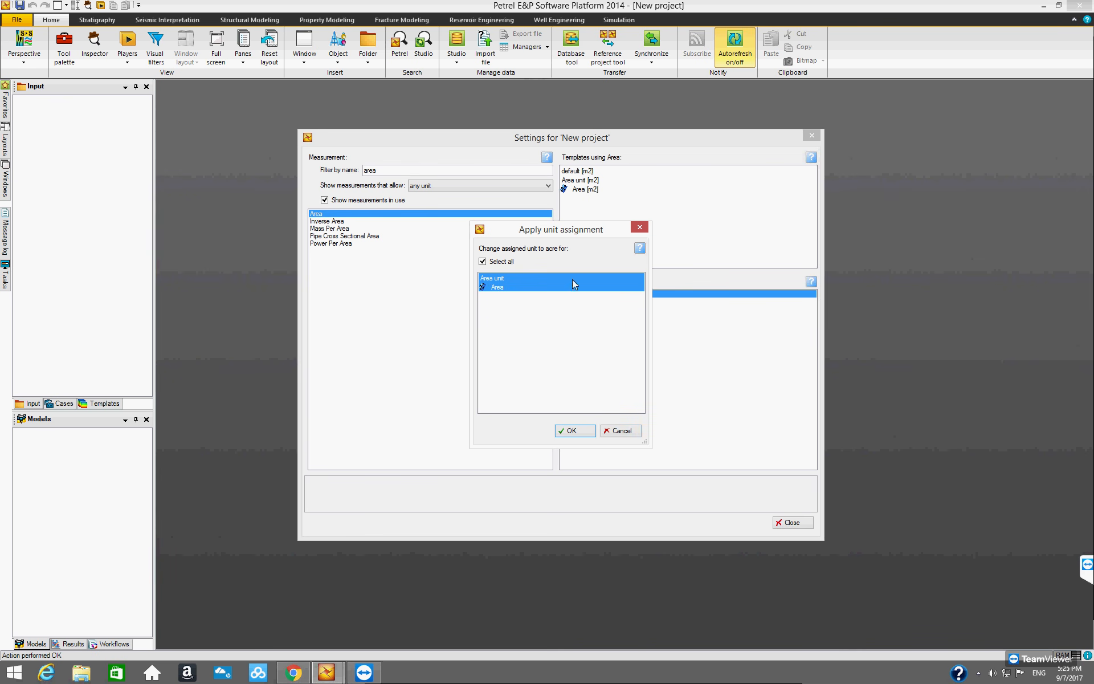
left_click(574, 431)
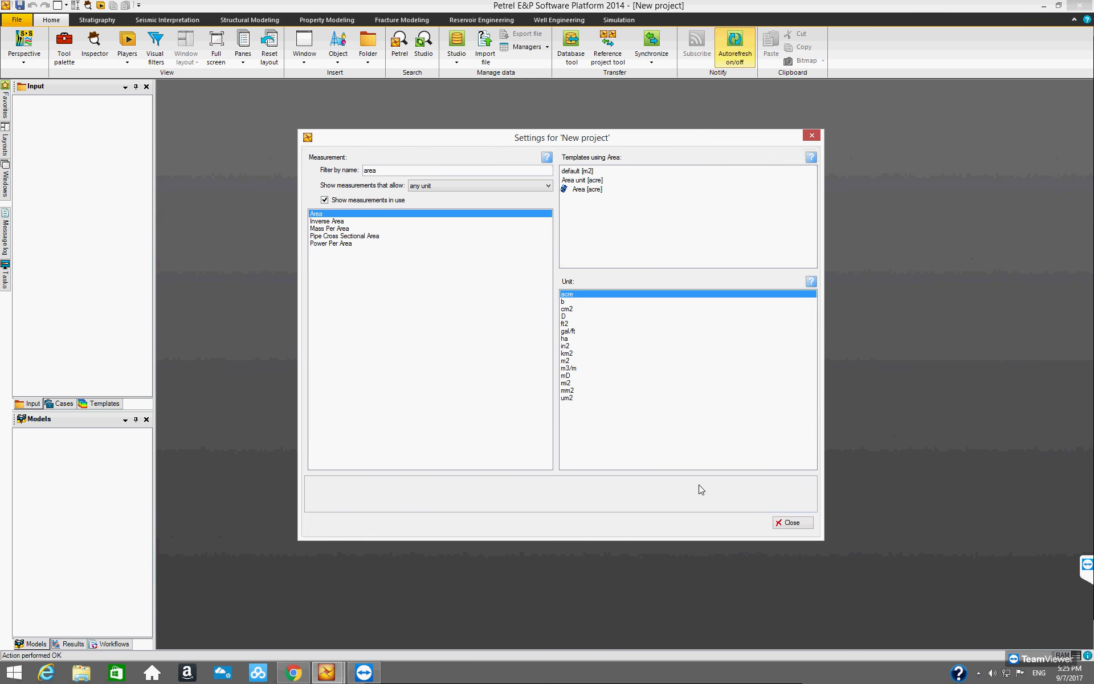
left_click(792, 523)
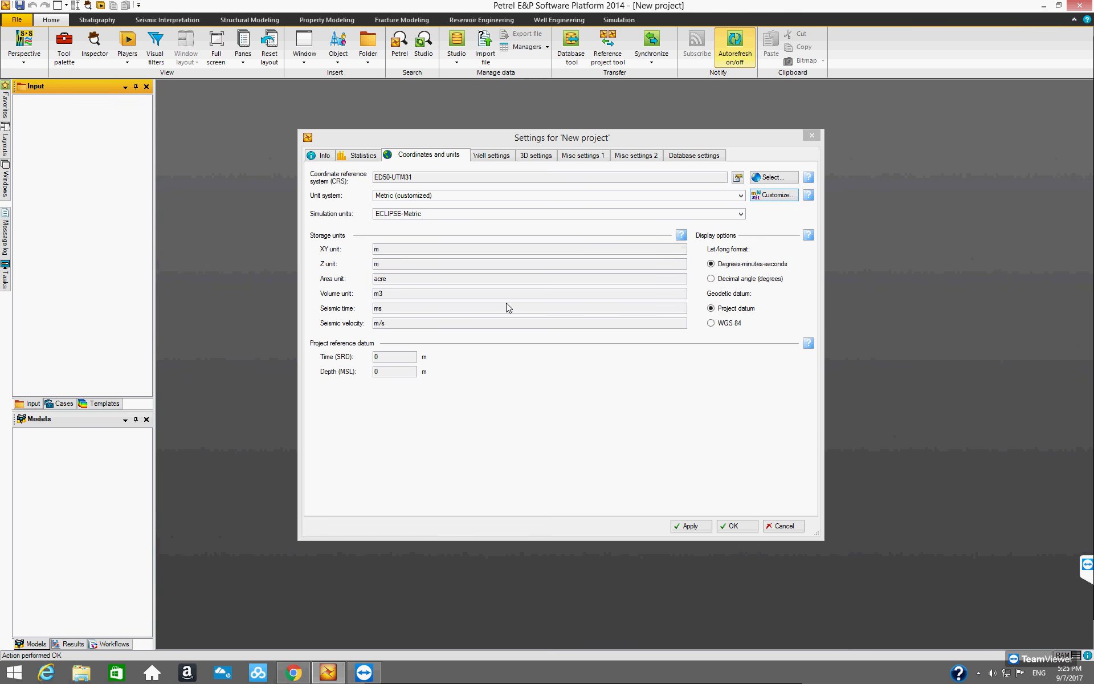
Step: Find the Volume measurement in the unit customization and assign the bbl unit to all its listed templates
left_click(777, 196)
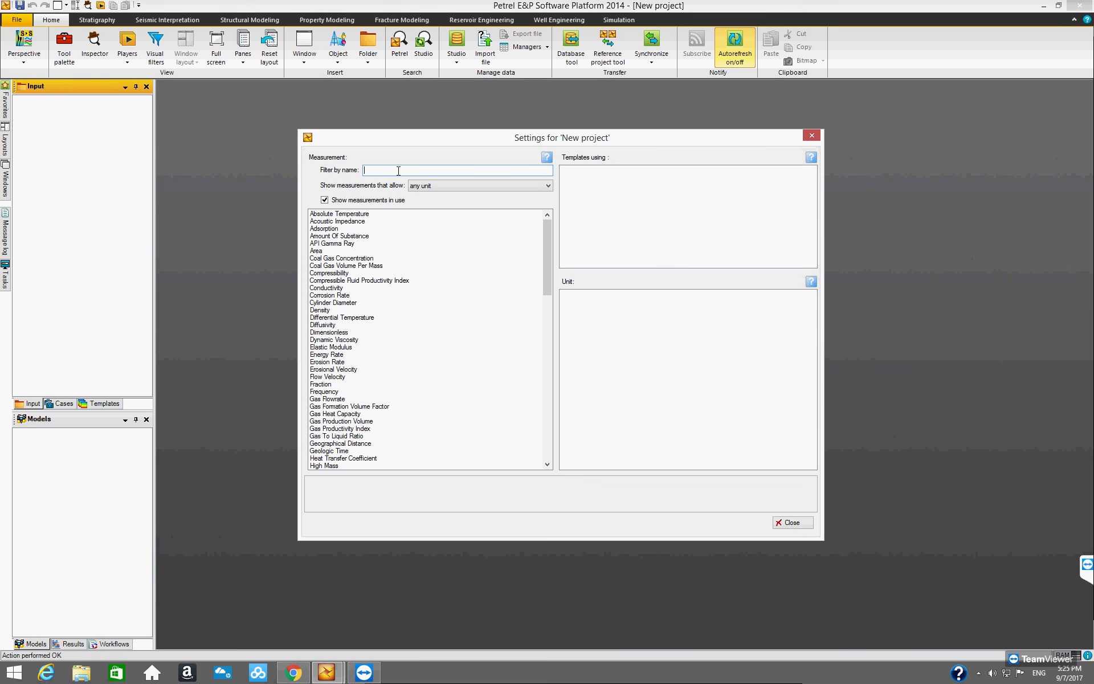
type("volume")
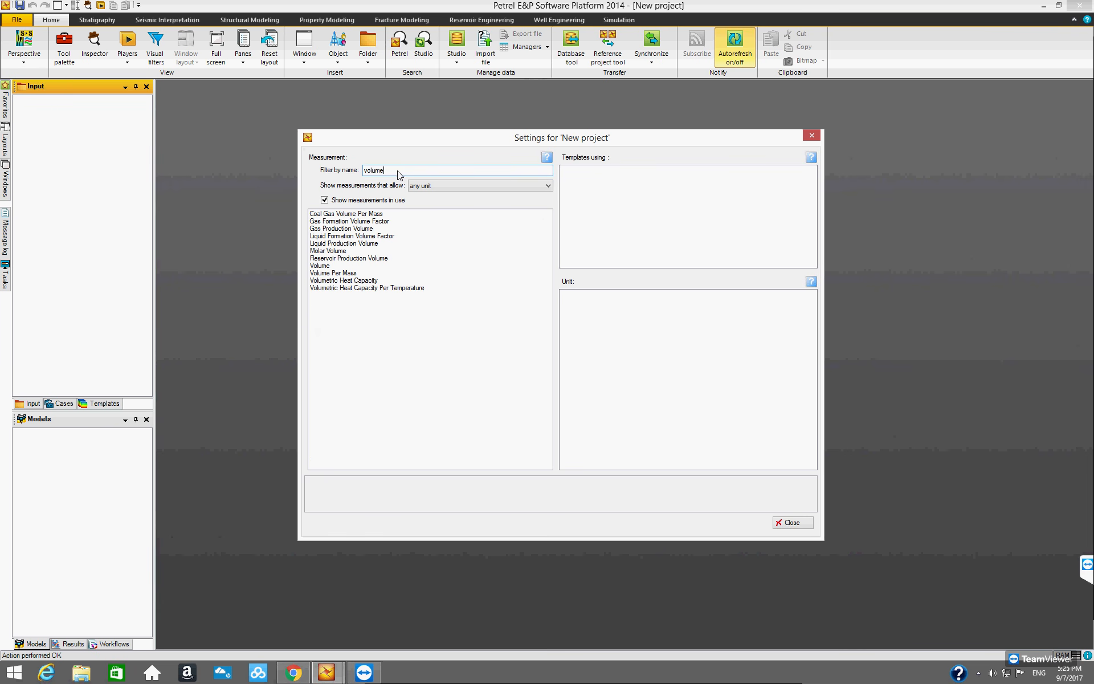
left_click(320, 266)
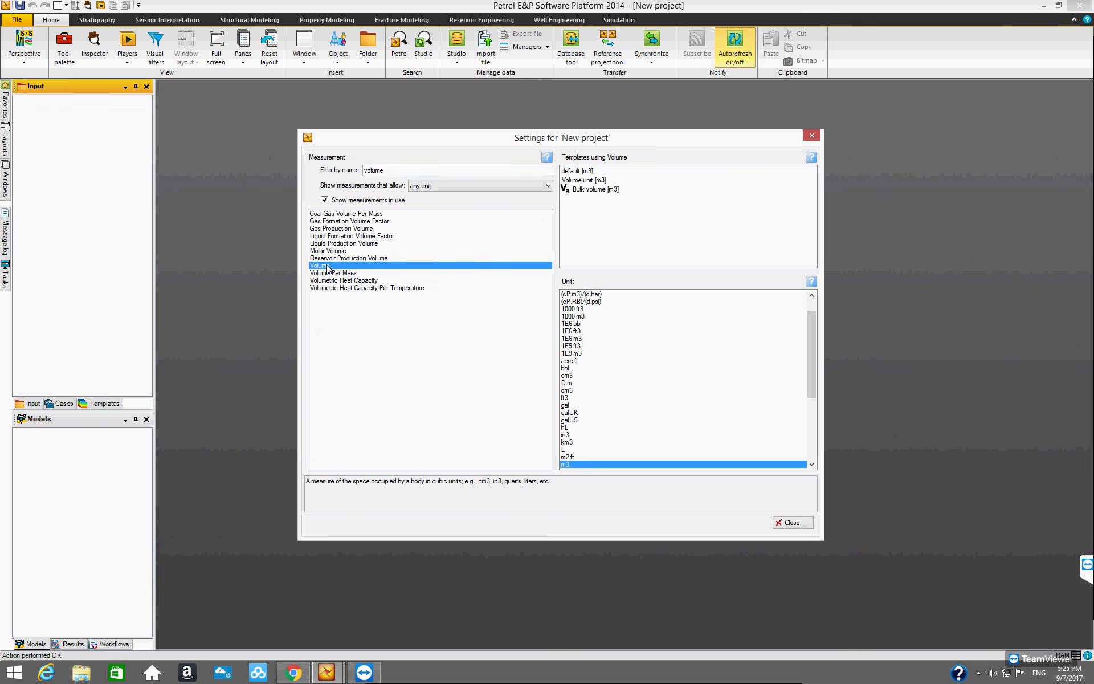
left_click(565, 369)
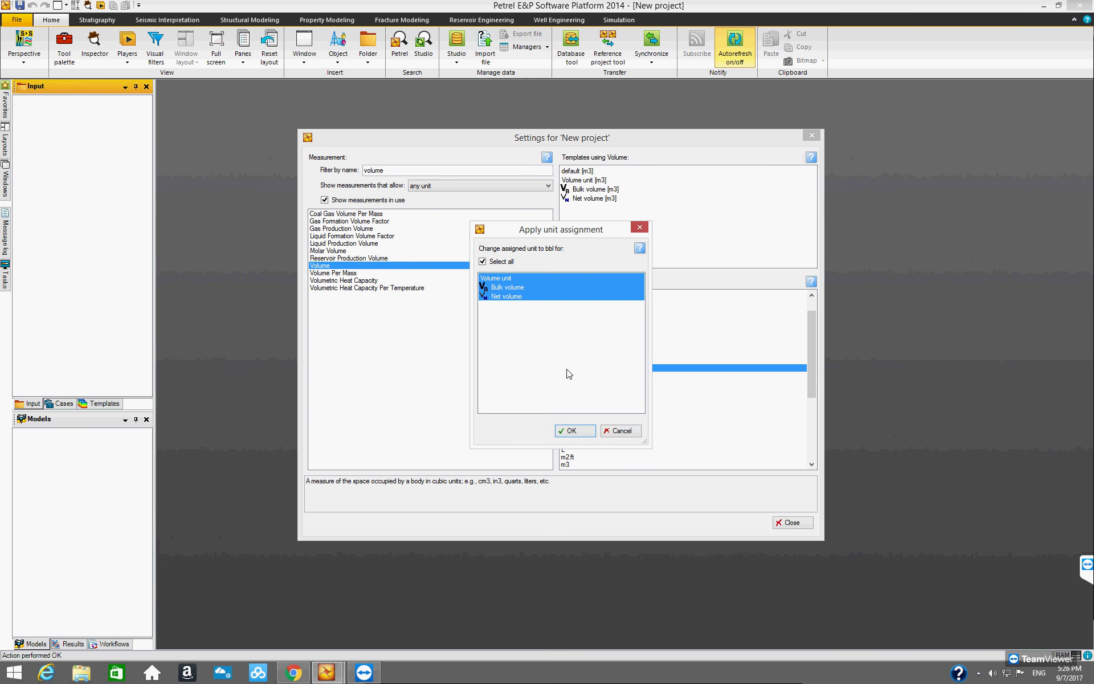
left_click(571, 430)
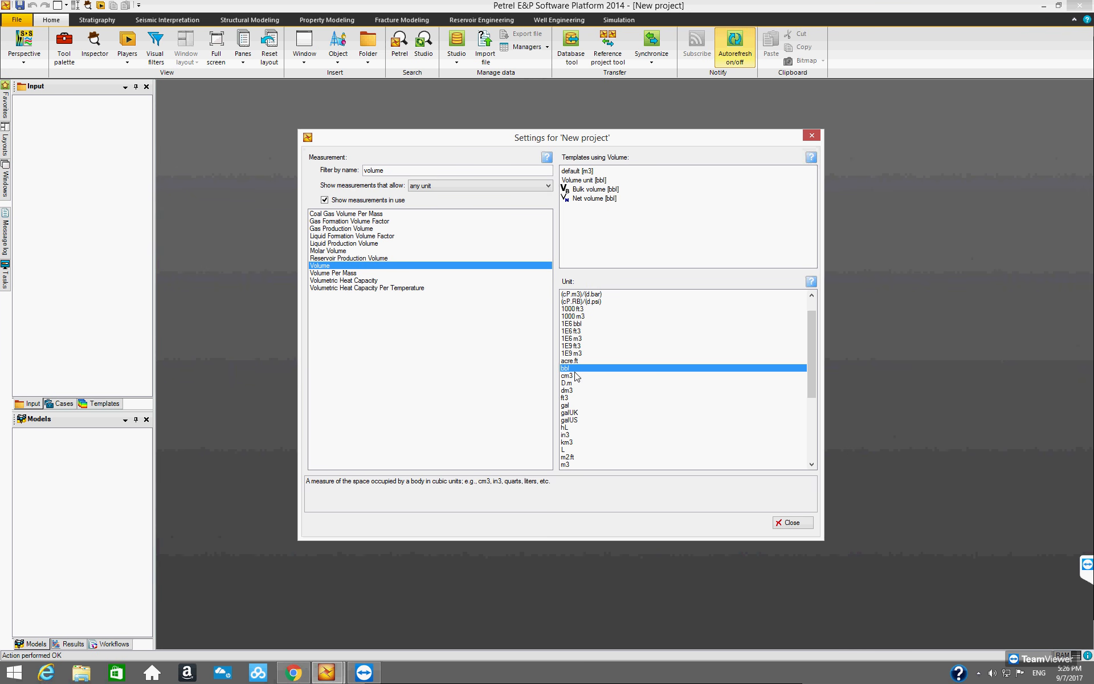
left_click(786, 523)
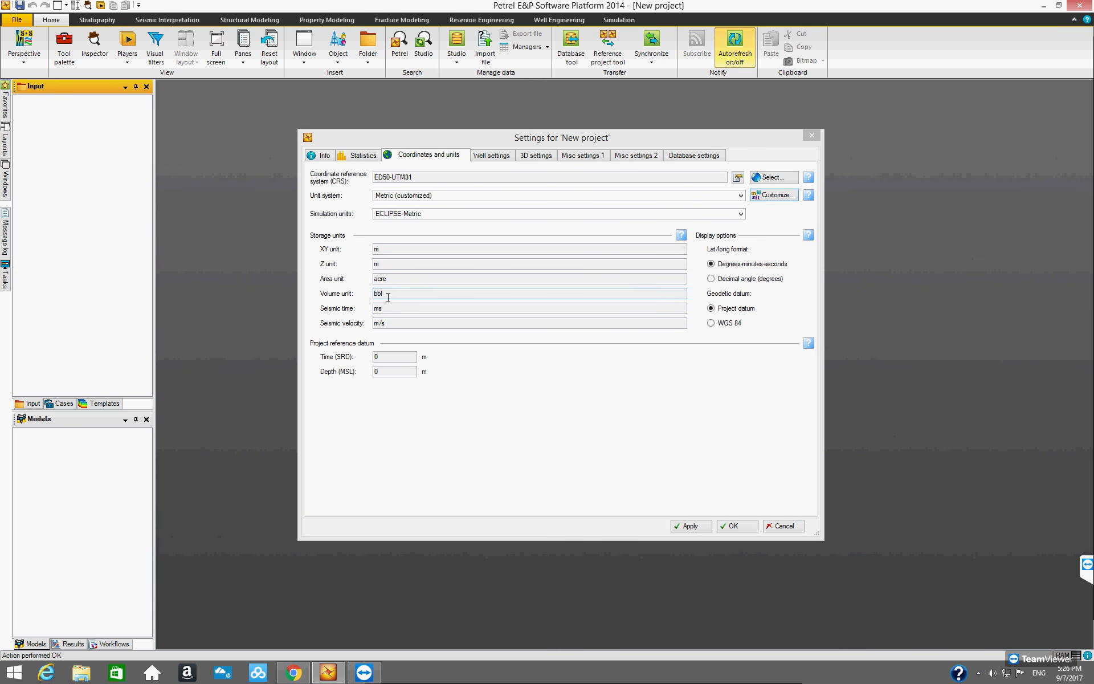
Step: Reopen the unit customization and assign the m2 unit to all listed templates of the Area measurement
left_click(774, 195)
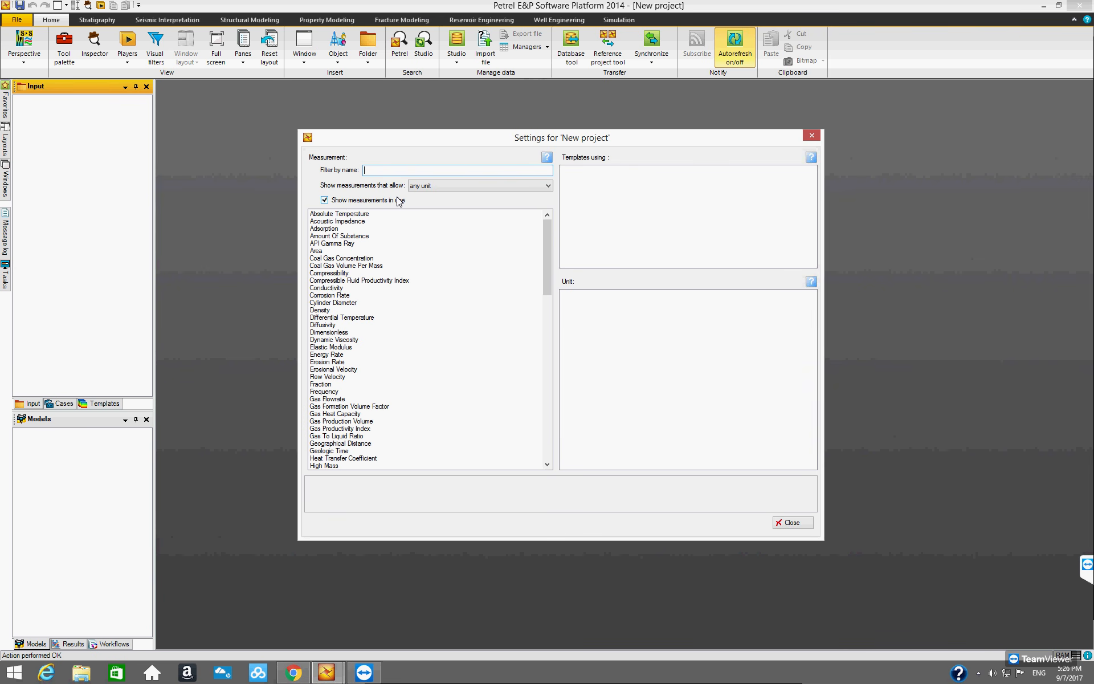
type("area")
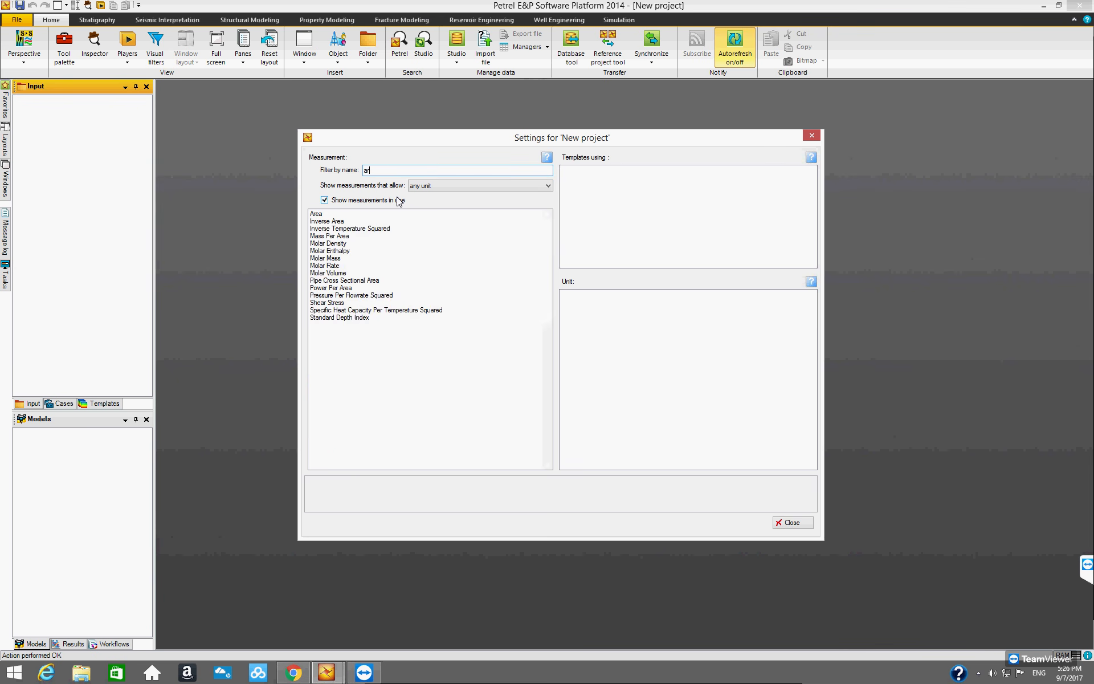
left_click(323, 214)
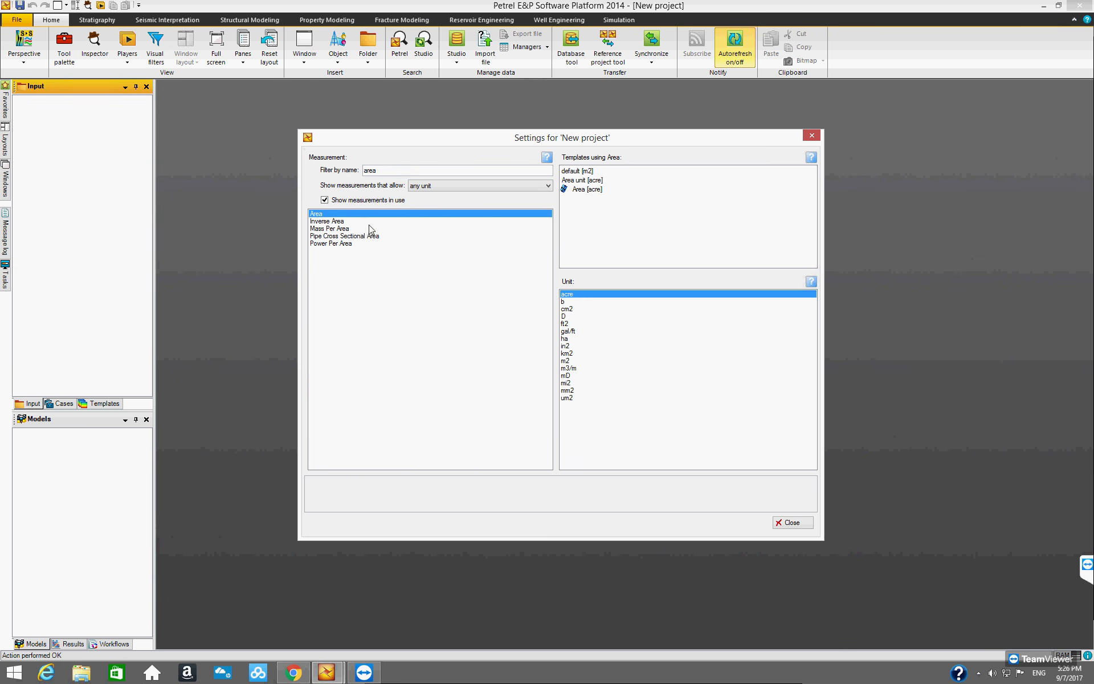
left_click(568, 361)
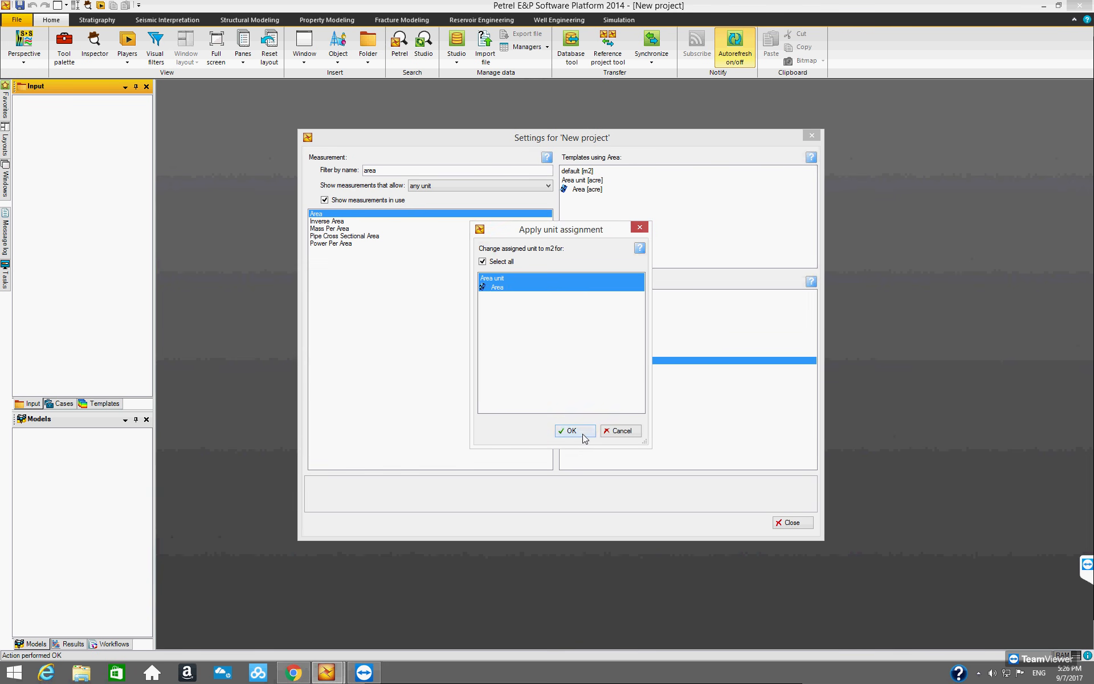
left_click(573, 431)
left_click(791, 522)
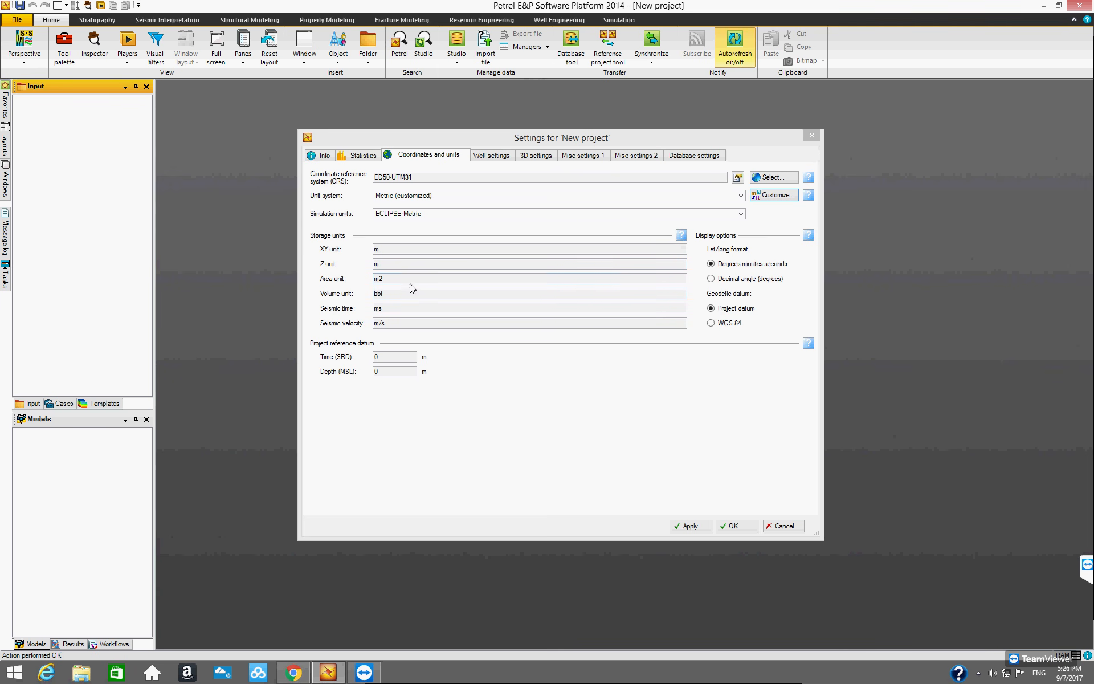
left_click(429, 279)
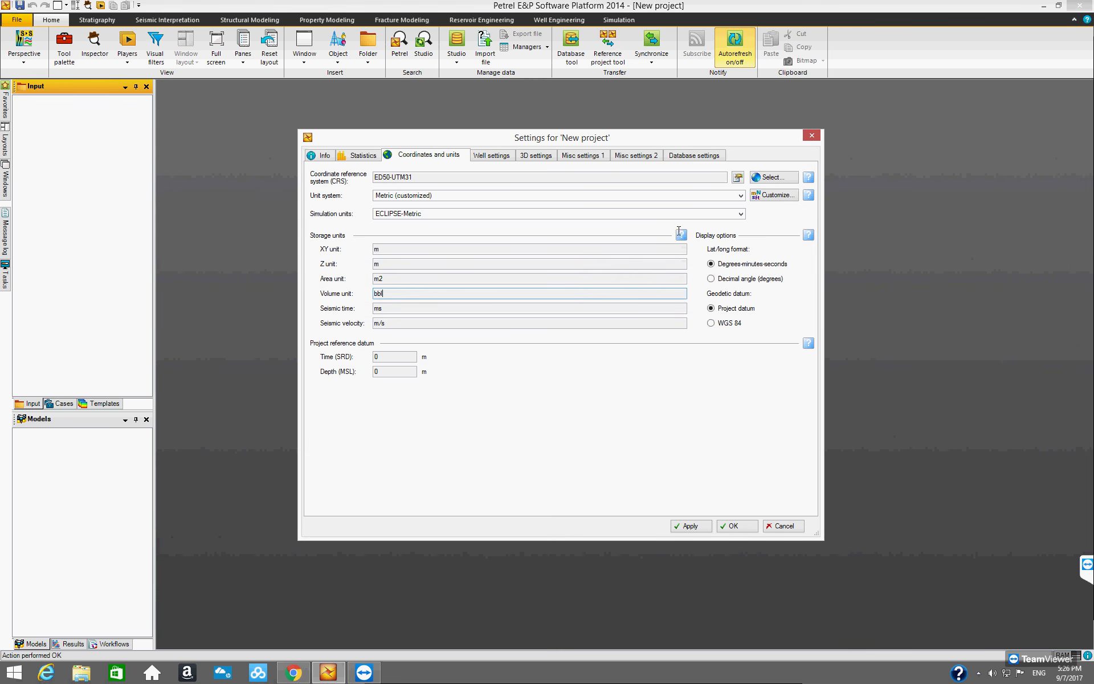
Step: Assign the m3 unit to all listed templates of the Volume measurement and accept the project settings
left_click(779, 198)
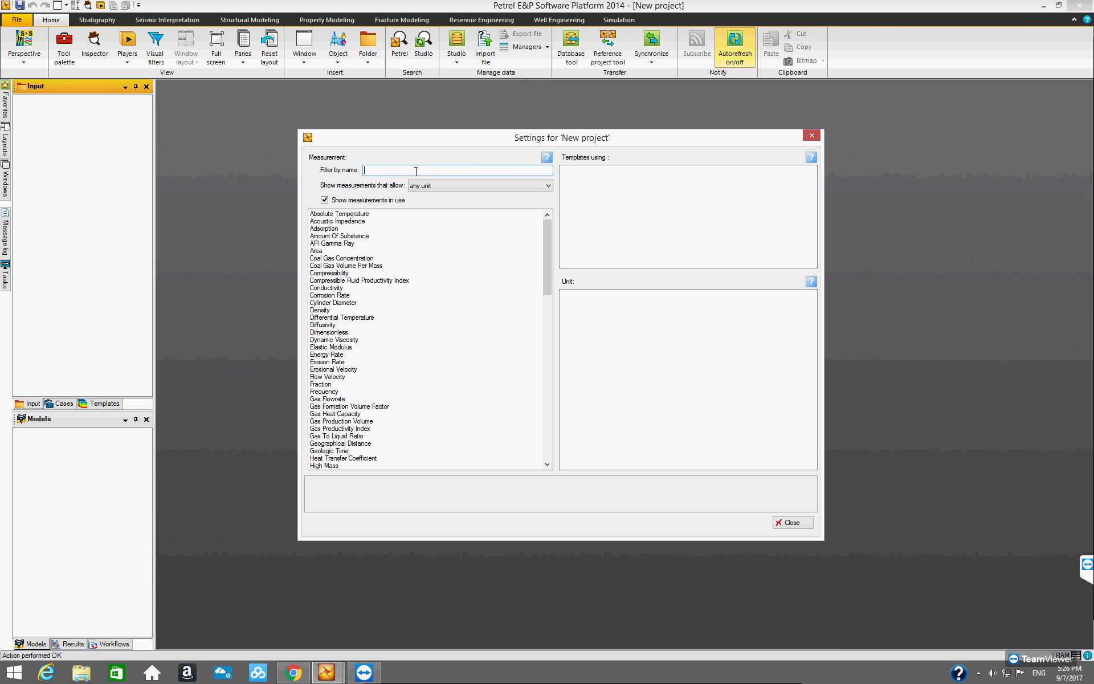
type("vol")
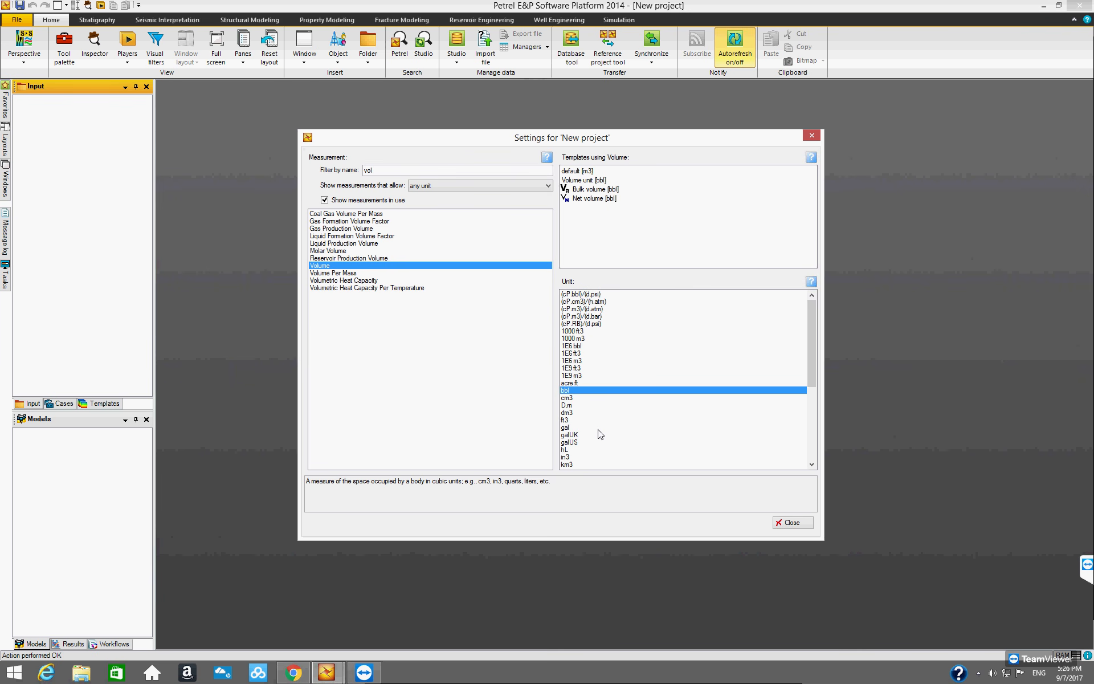
left_click_drag(811, 350, 815, 389)
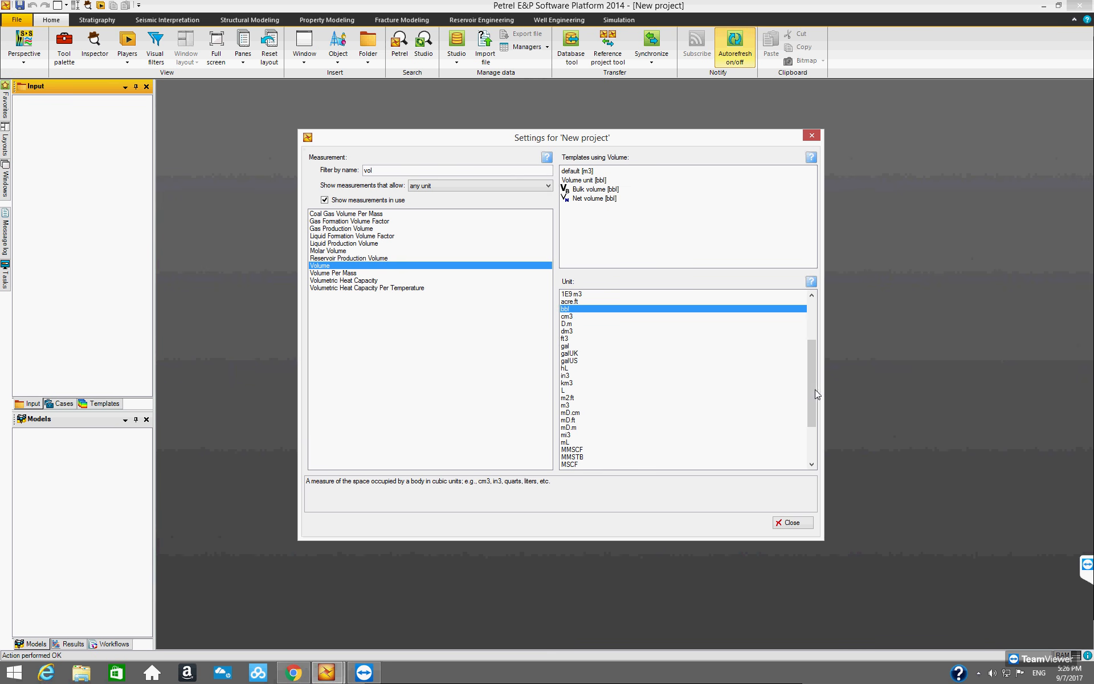
left_click(588, 405)
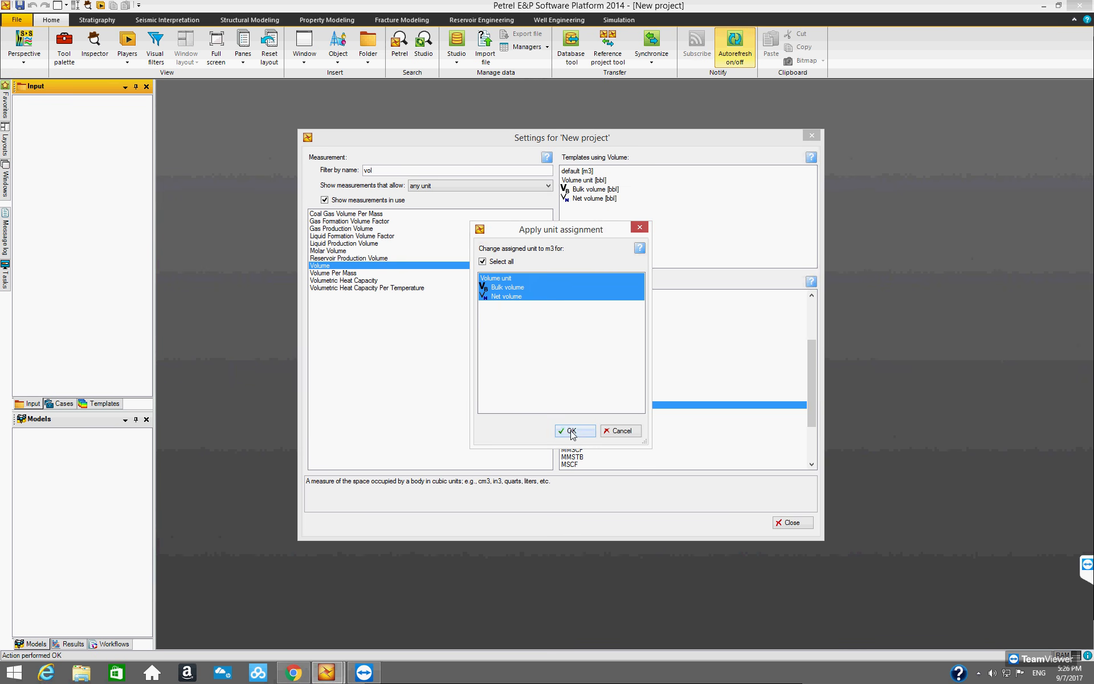
left_click(567, 431)
left_click(791, 522)
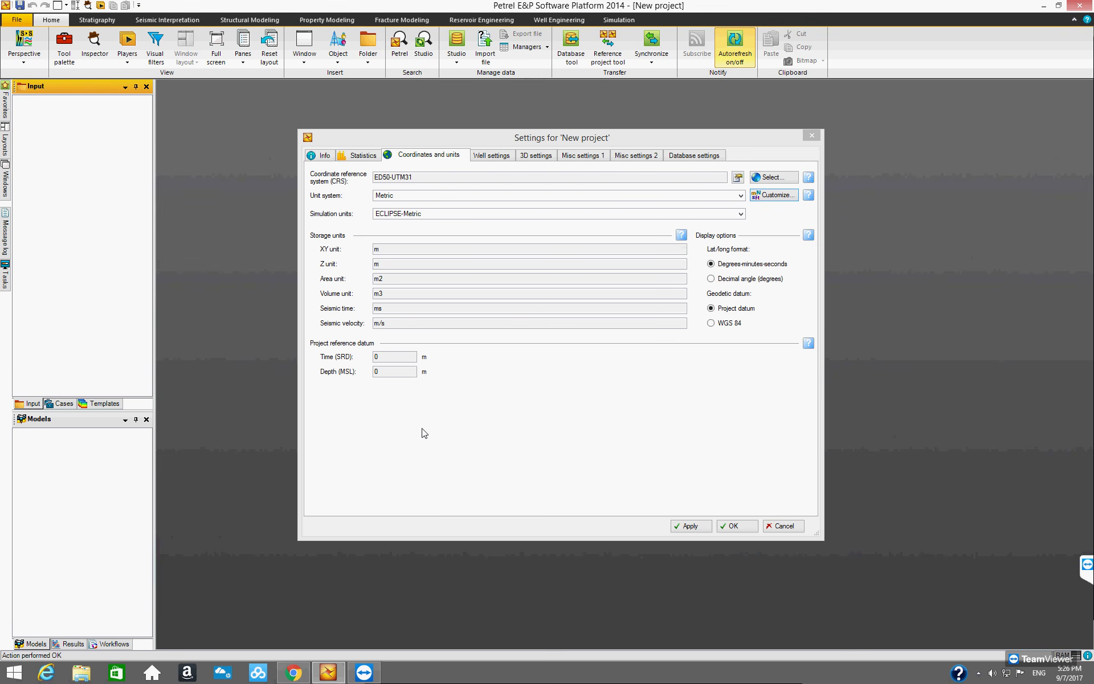
left_click(734, 526)
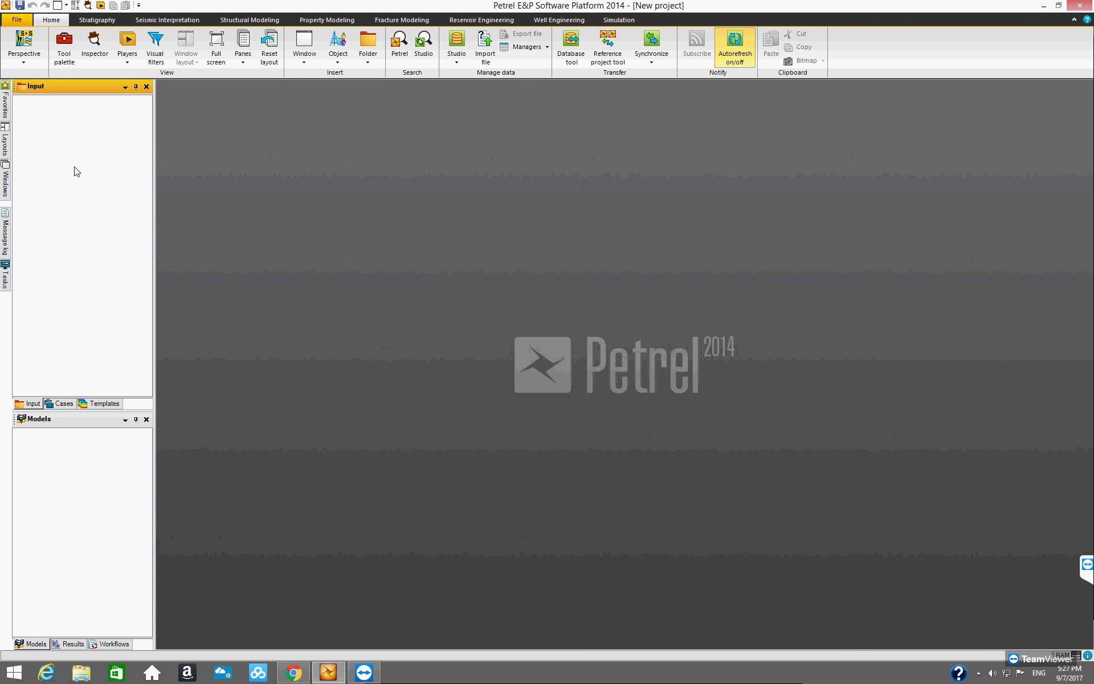
Step: Reopen the project settings and look over the Misc settings 1 and Misc settings 2 pages
left_click(16, 21)
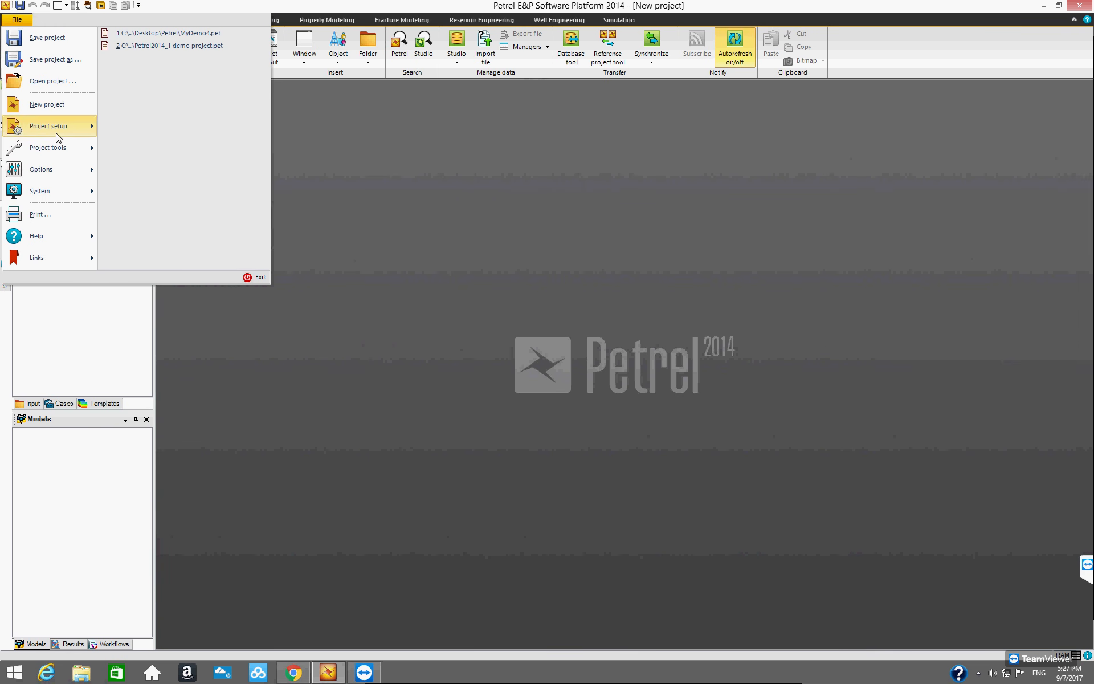
mouse_move(57, 136)
left_click(149, 37)
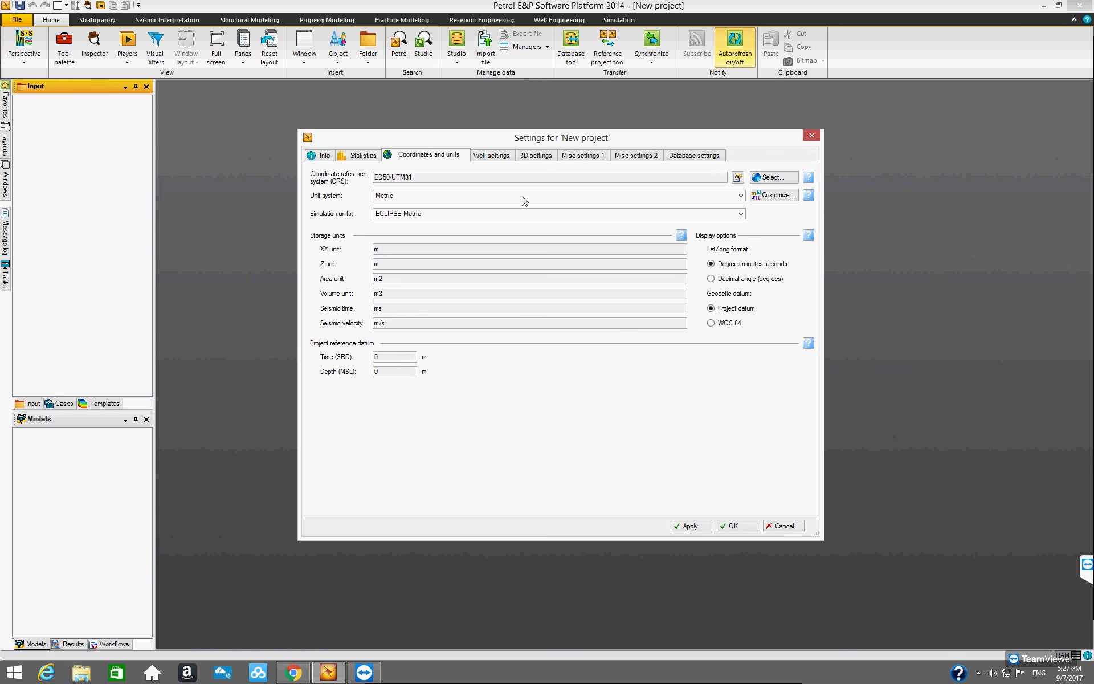
left_click(578, 157)
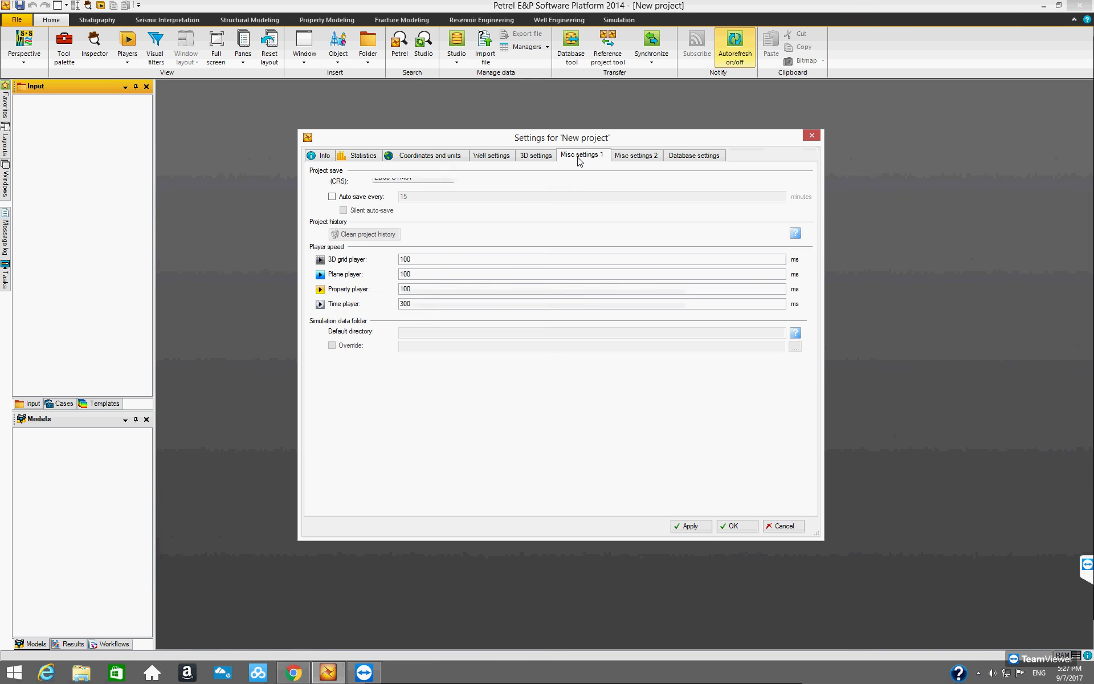
left_click(633, 156)
left_click(587, 155)
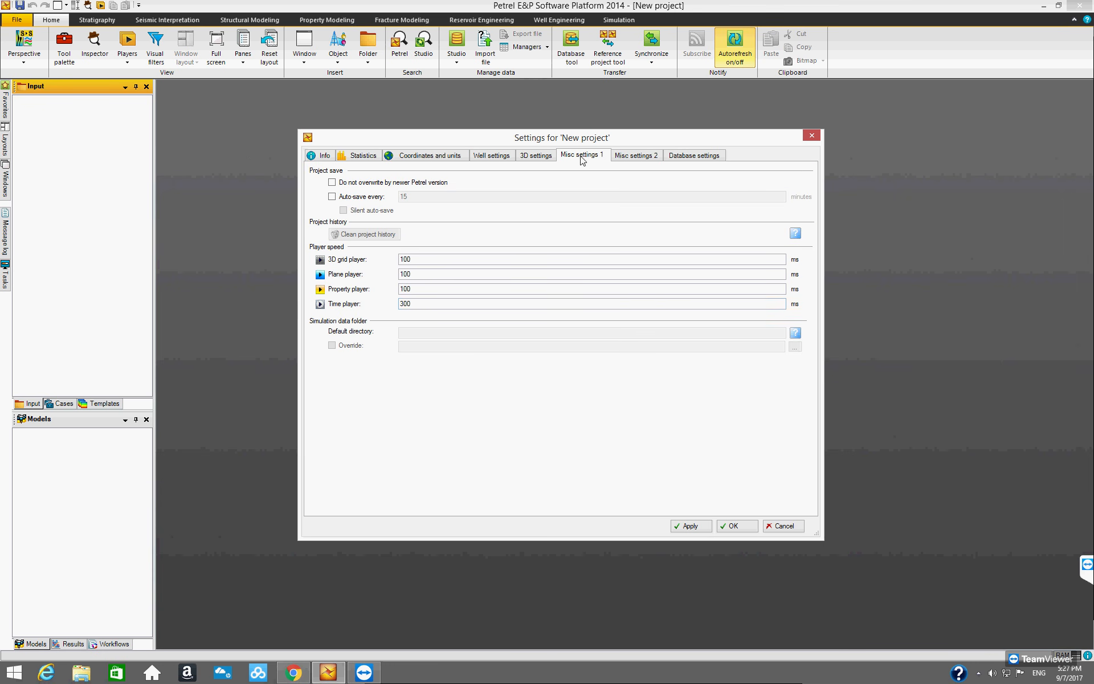
Step: Try the 15-minute auto-save and silent auto-save options, look at Misc settings 2 and cancel the project settings
left_click(332, 197)
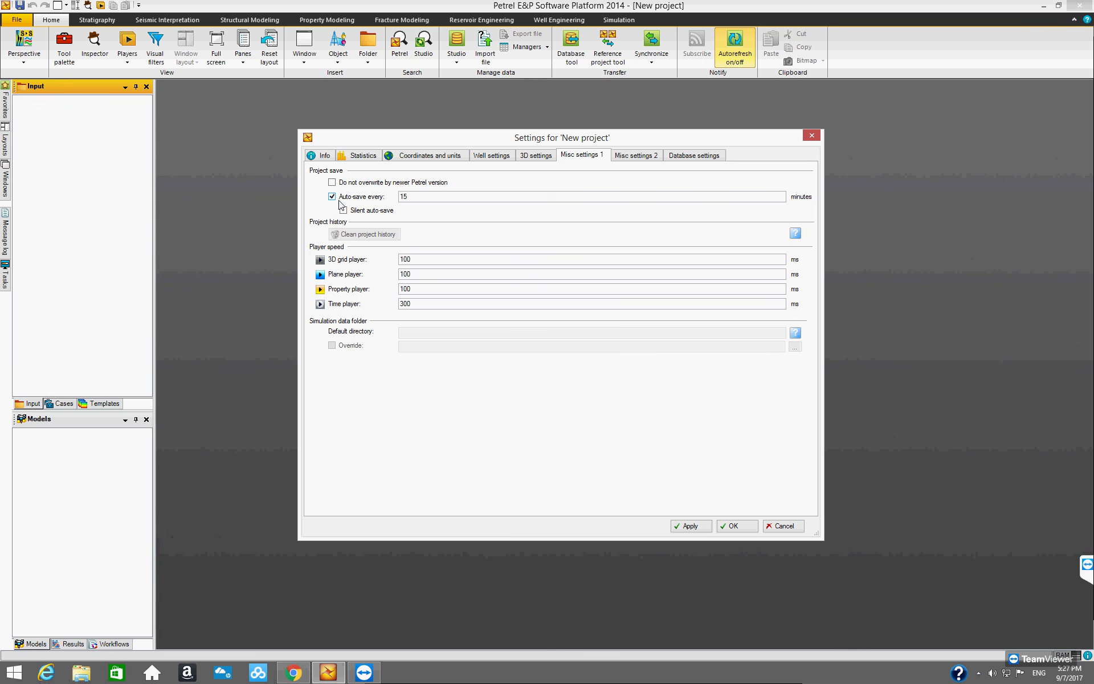
left_click(332, 197)
left_click(331, 196)
left_click(344, 210)
left_click(332, 197)
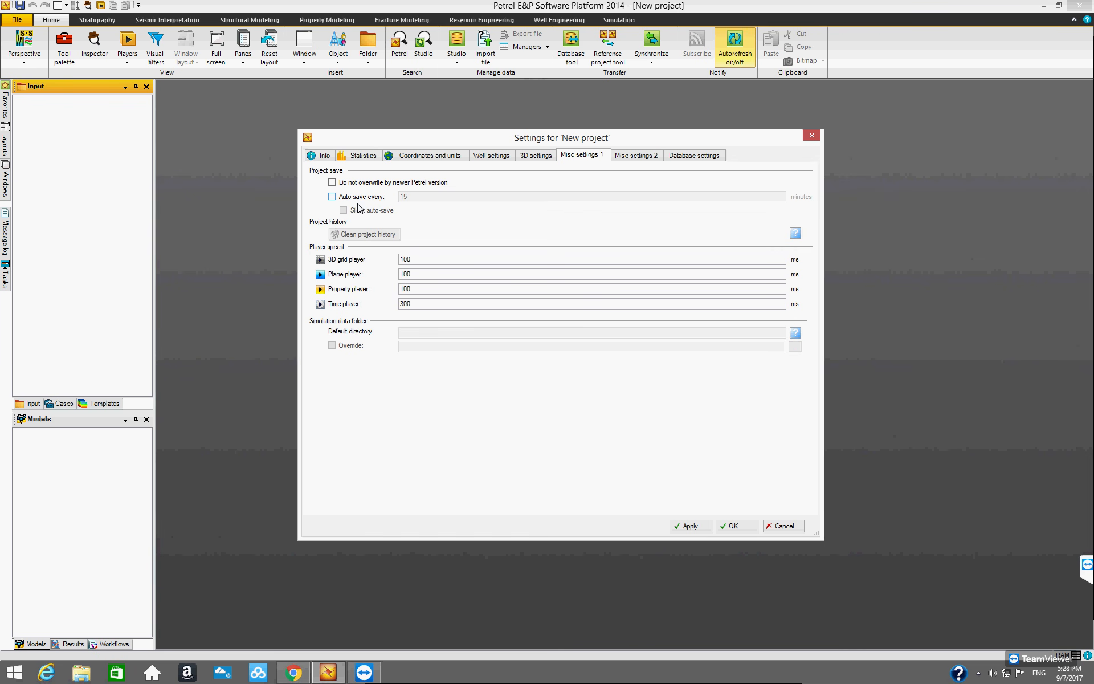
left_click(630, 160)
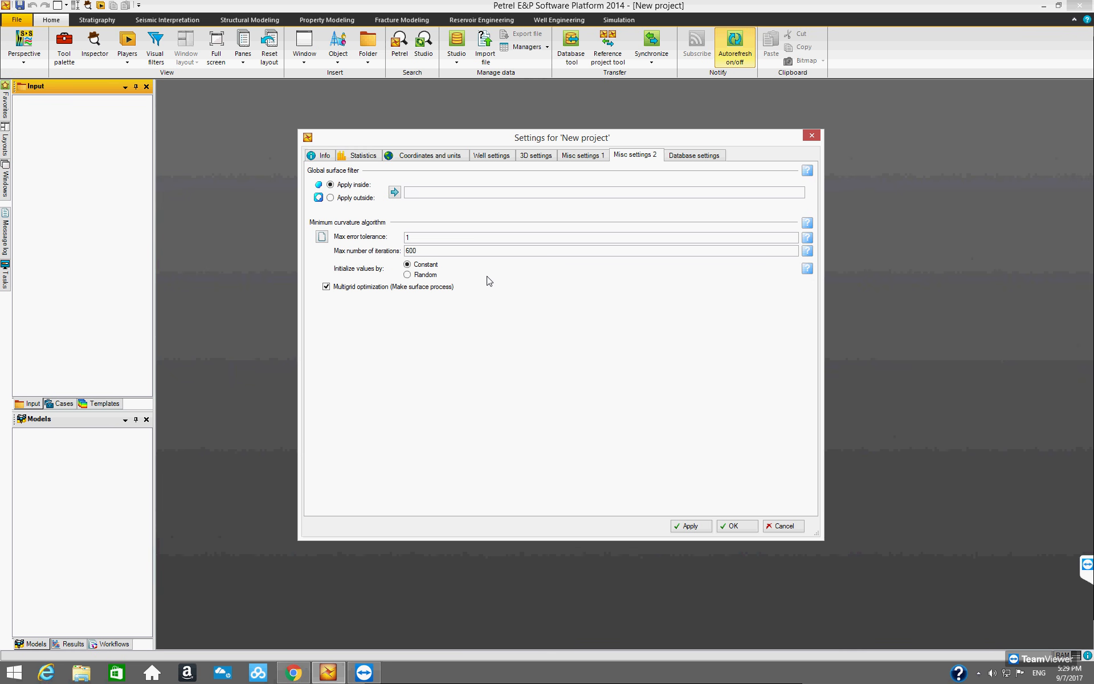
left_click(784, 526)
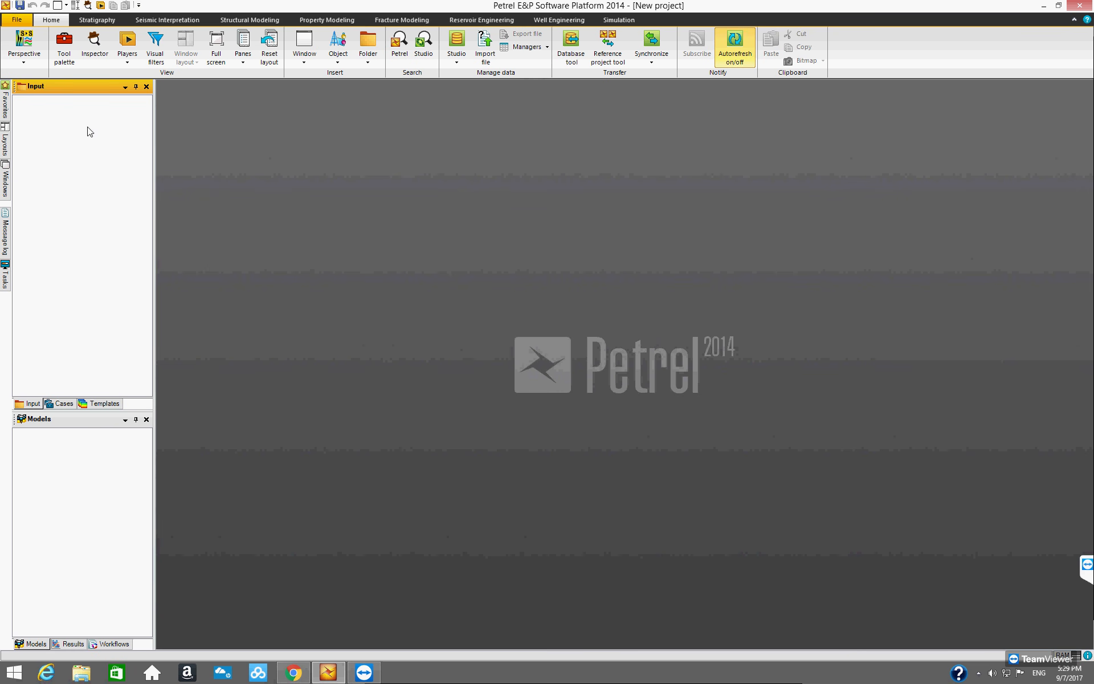
Step: Insert a new well folder into the project's input data
left_click(368, 63)
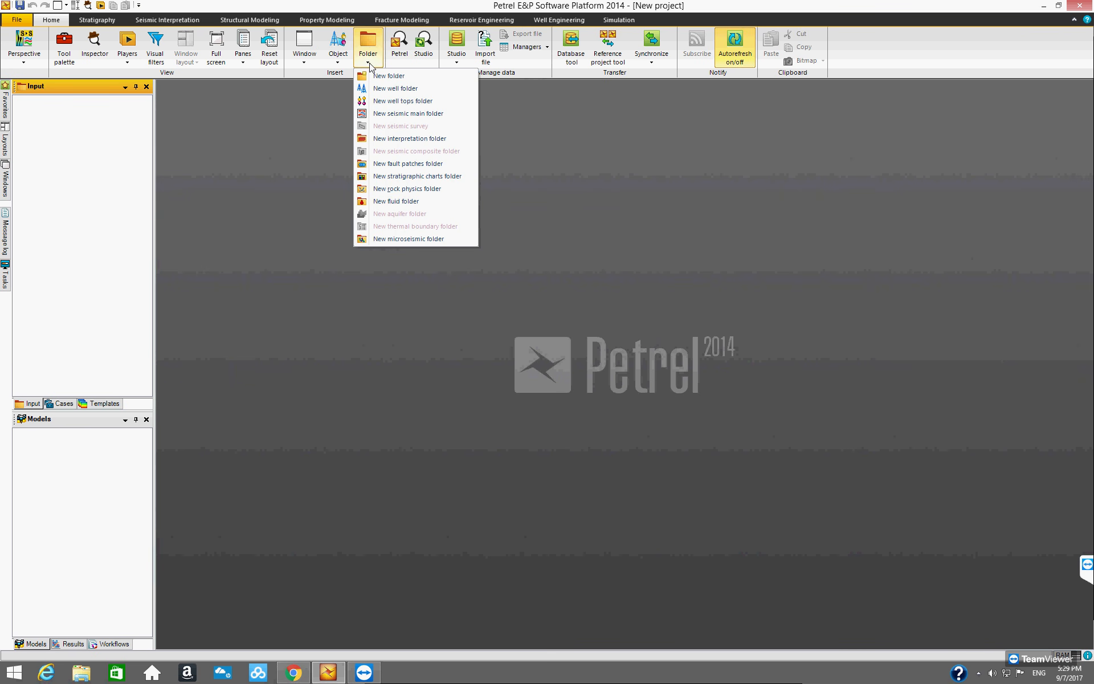
left_click(401, 89)
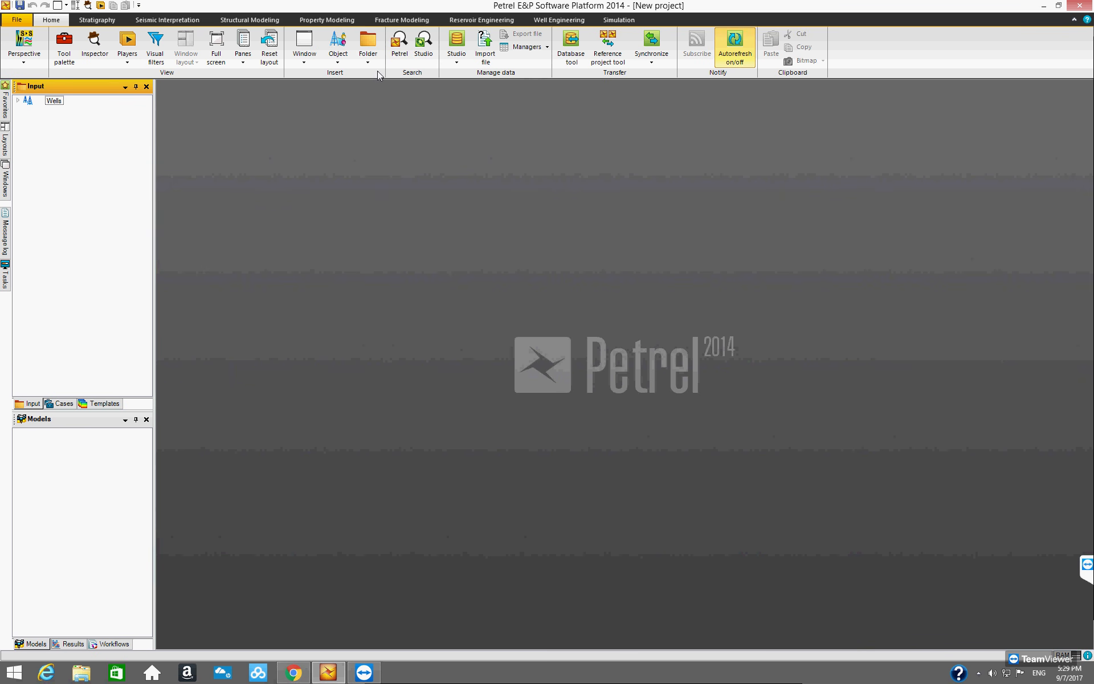
left_click(367, 51)
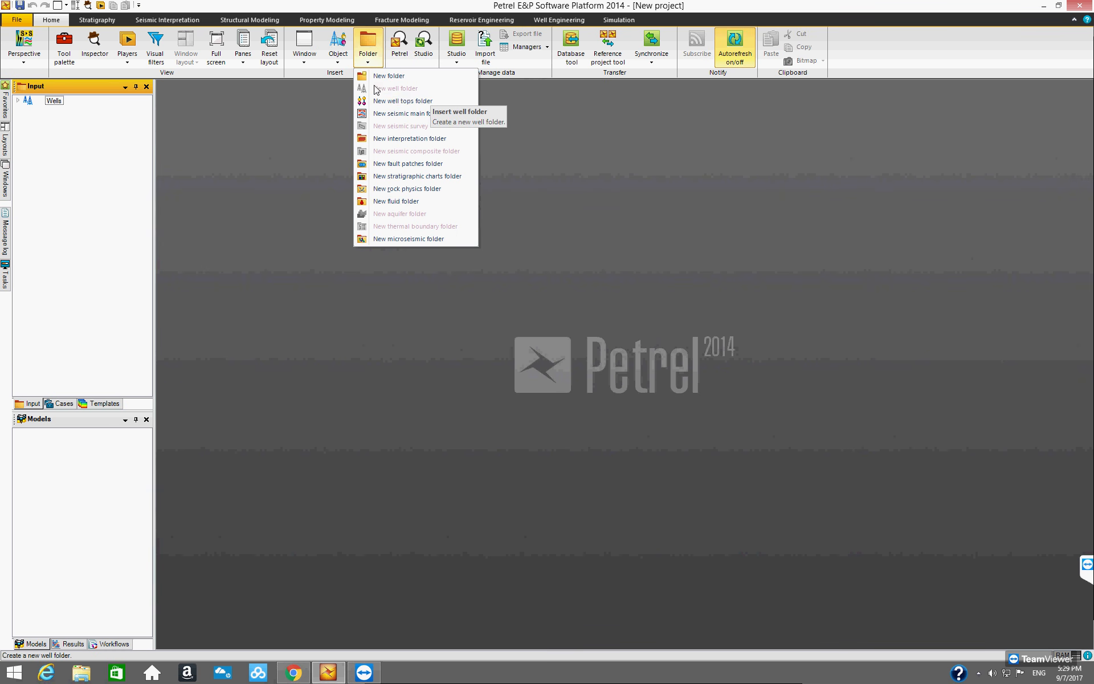
left_click(369, 66)
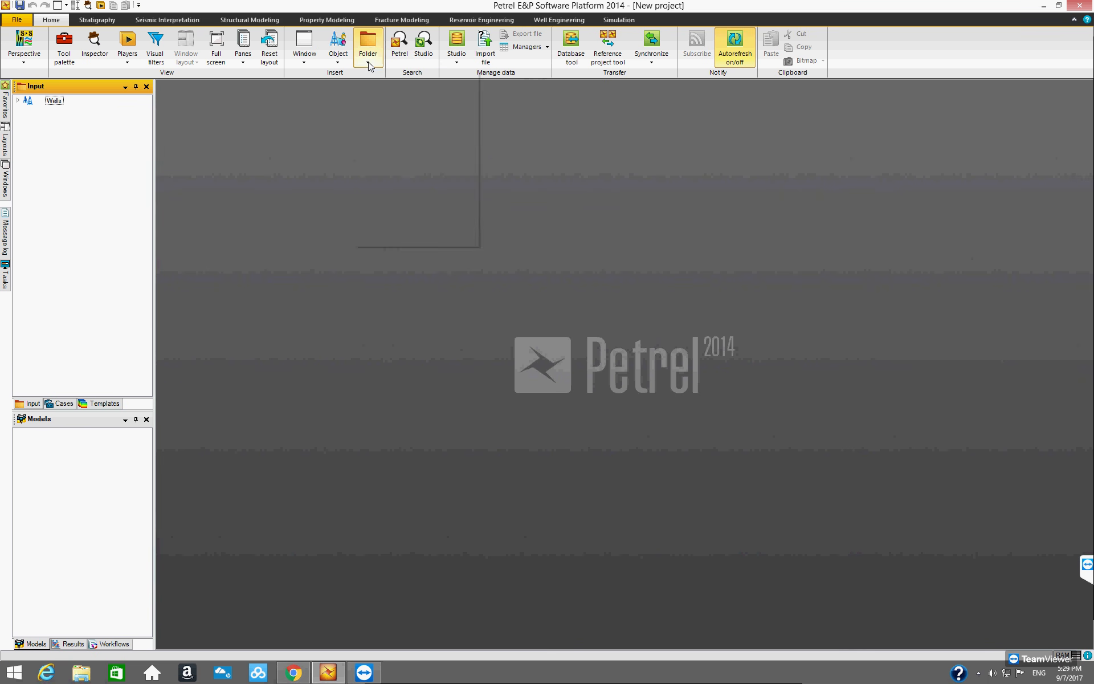
Step: Start an import on selection for the Wells folder and look through the available LAS files
left_click(57, 103)
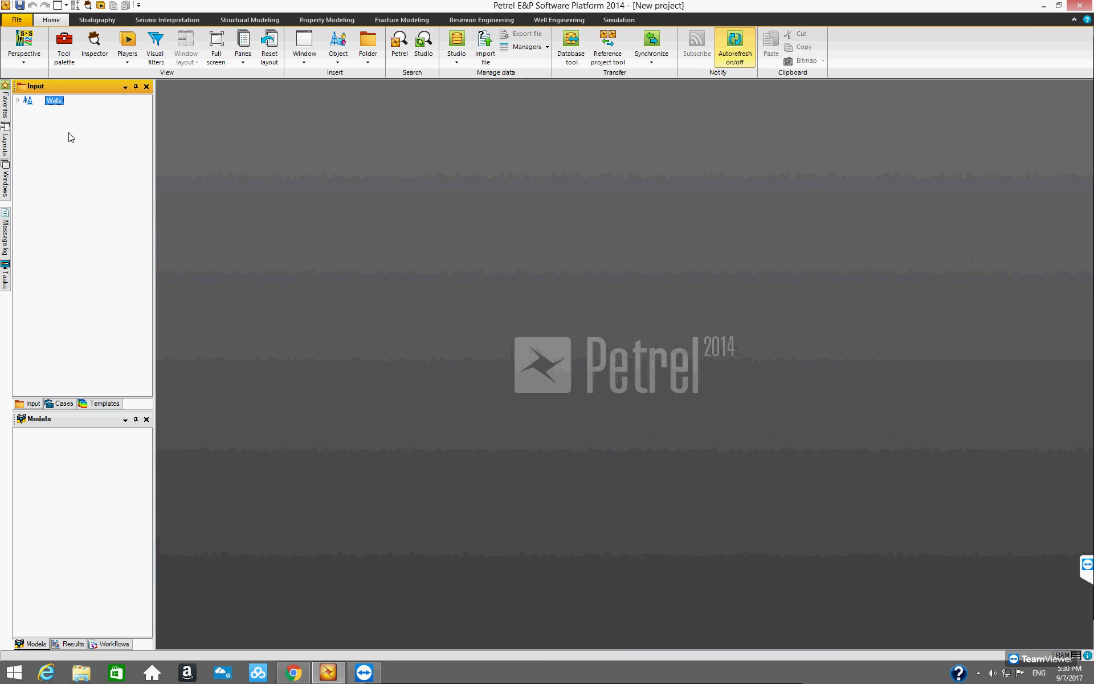
right_click(58, 105)
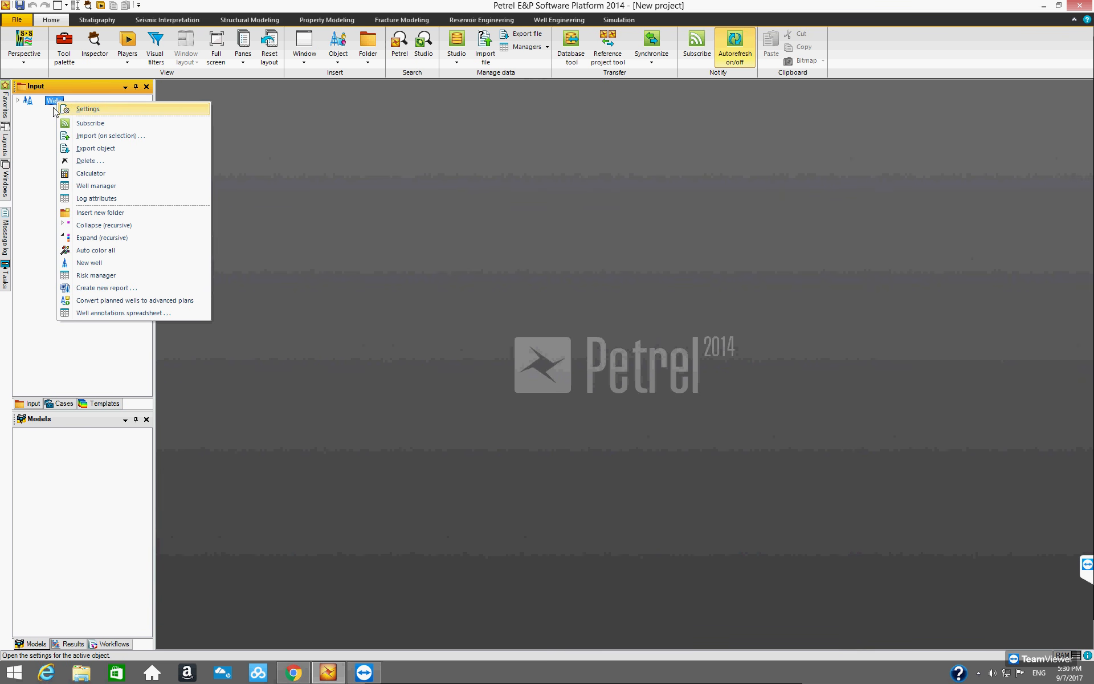
left_click(111, 136)
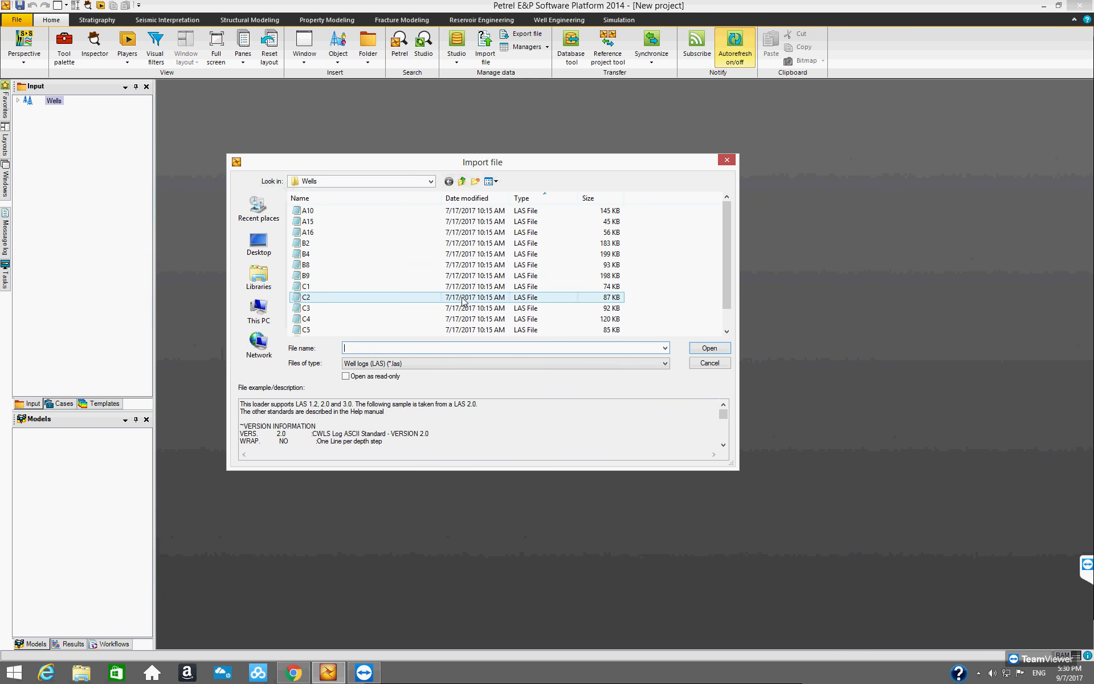
left_click_drag(728, 222, 734, 254)
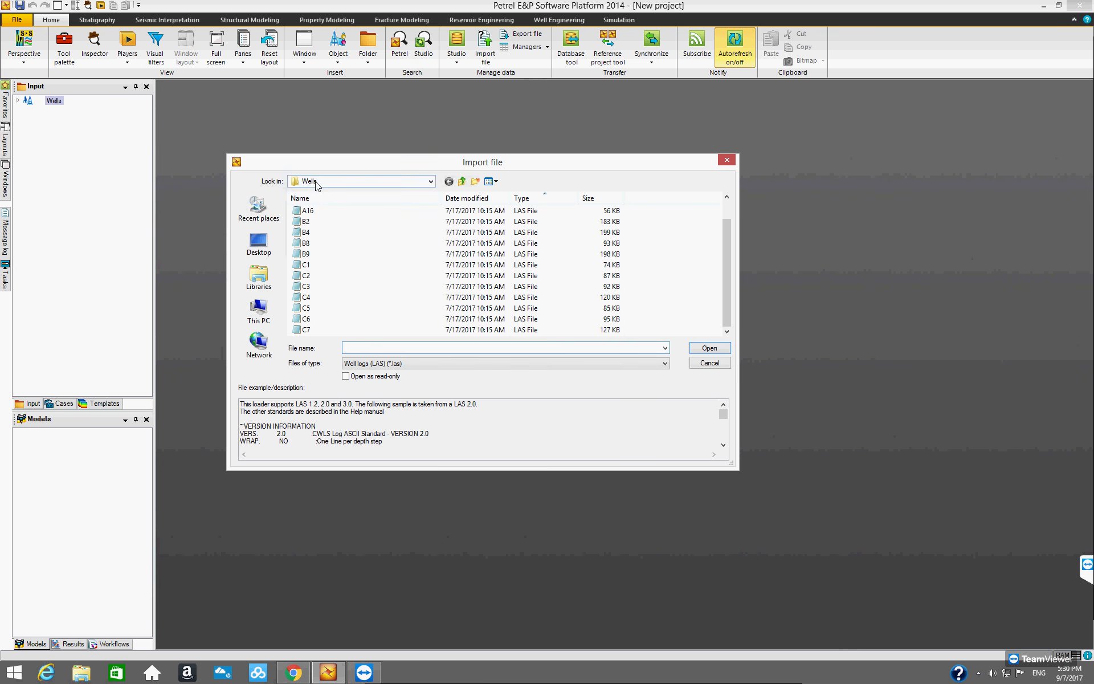
Step: Browse from the Desktop through Petrel, PetrelDemoData and Demo Input to the Wells folder and look over its LAS files
left_click(258, 242)
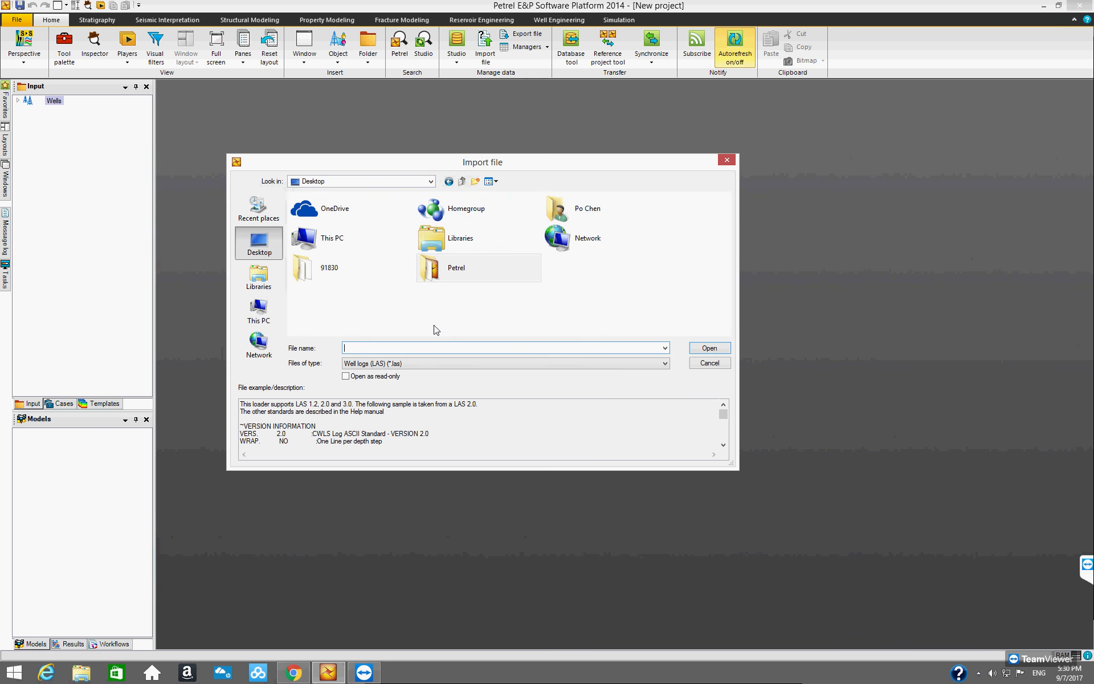
left_click(436, 270)
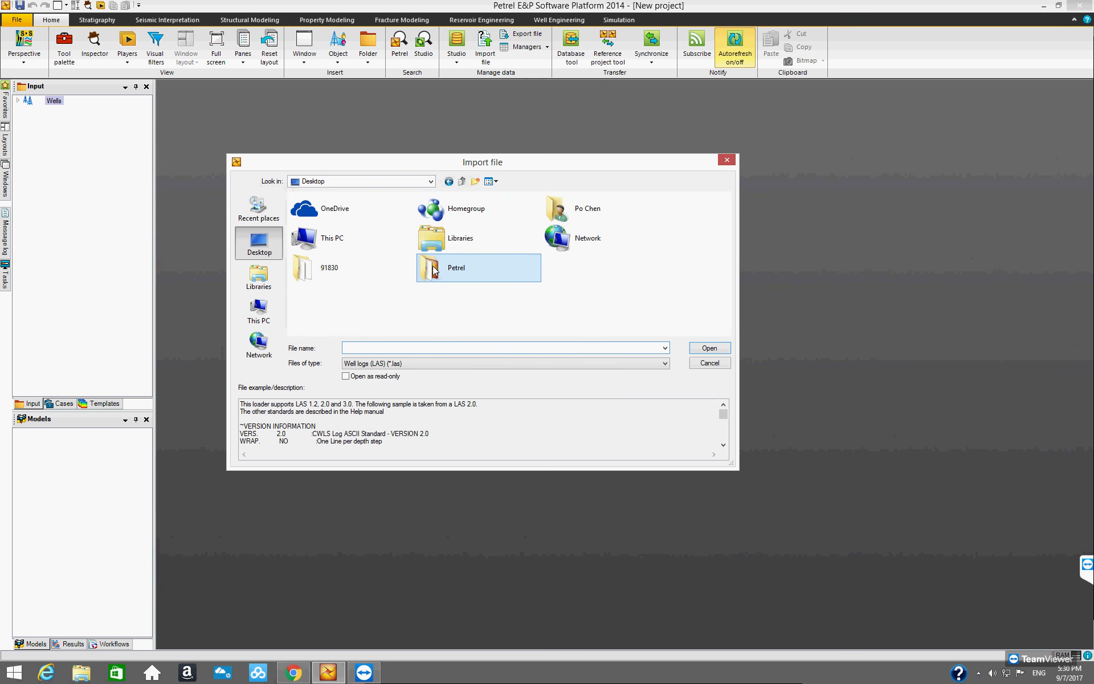
double_click(433, 267)
left_click(258, 242)
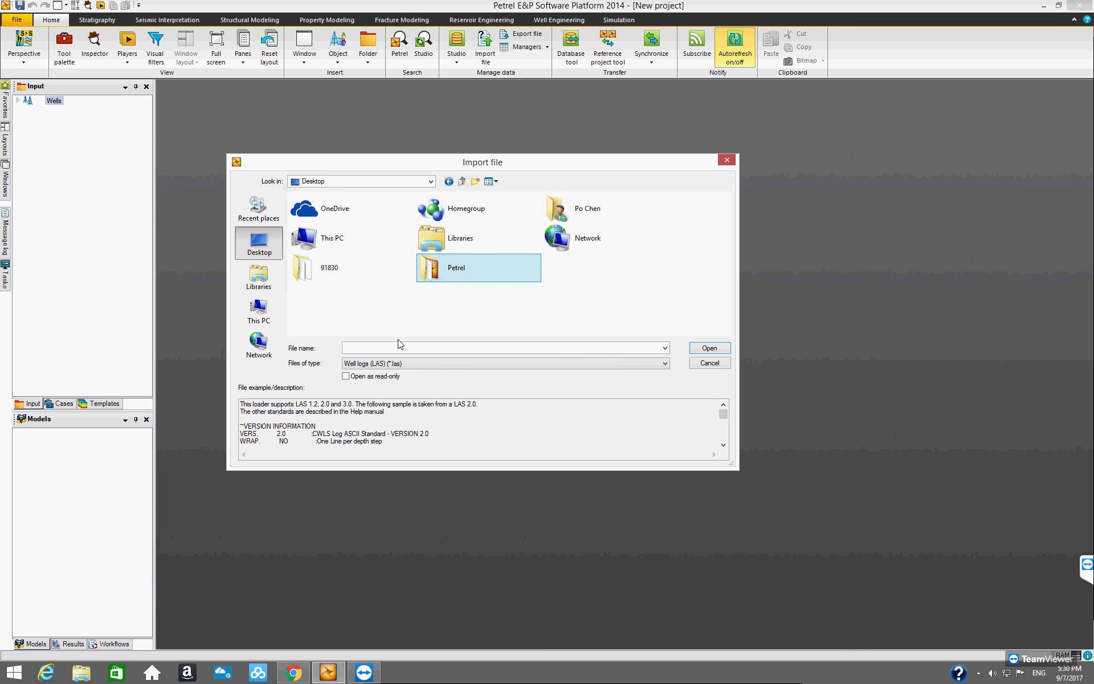
double_click(434, 269)
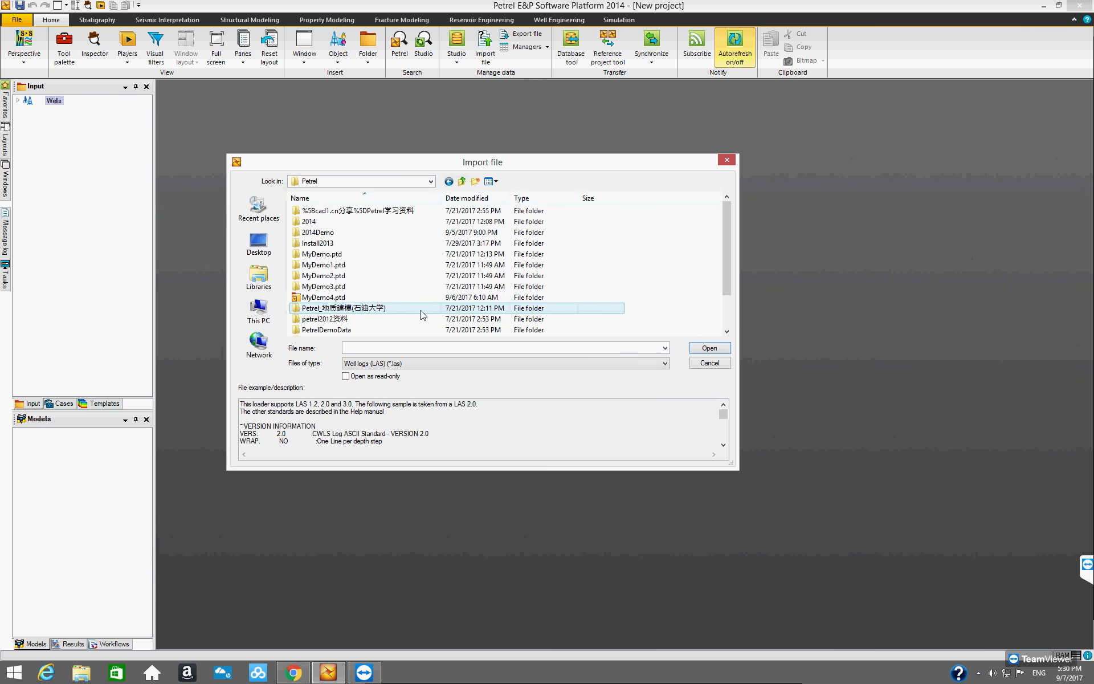
scroll(407, 293, "down", 1)
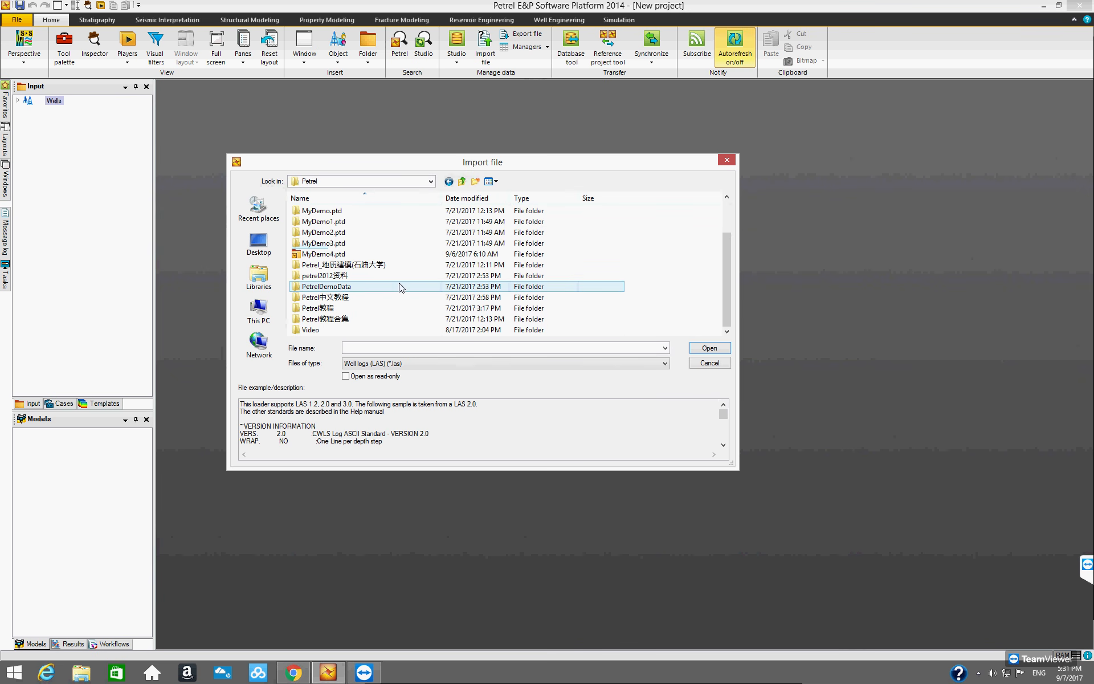
double_click(351, 286)
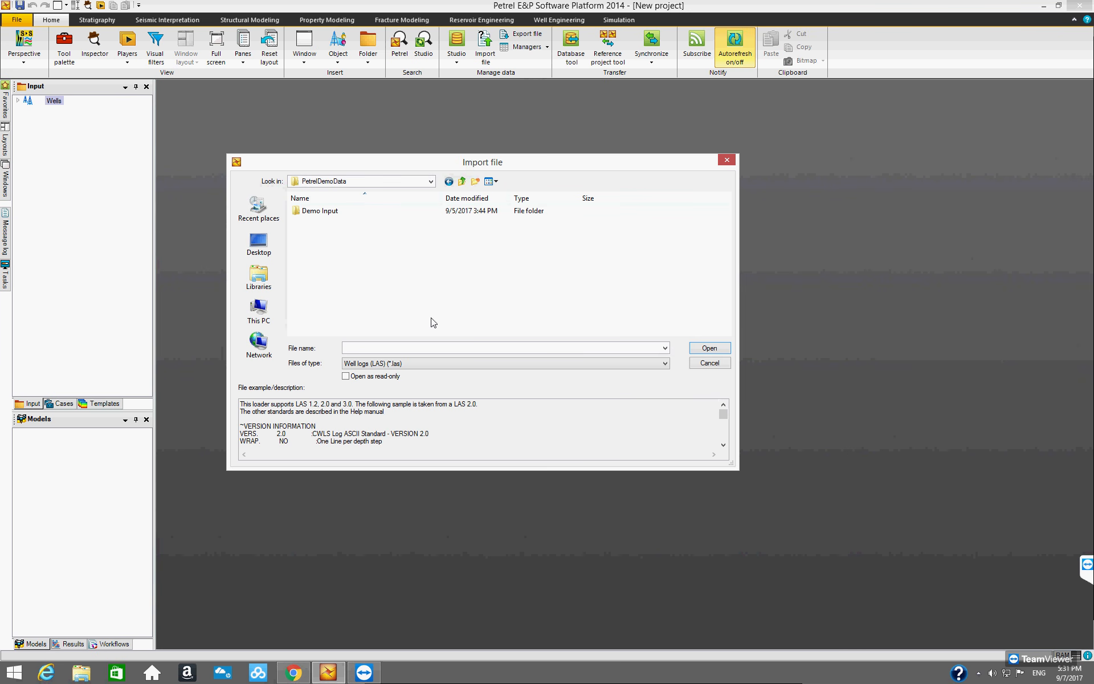
double_click(322, 211)
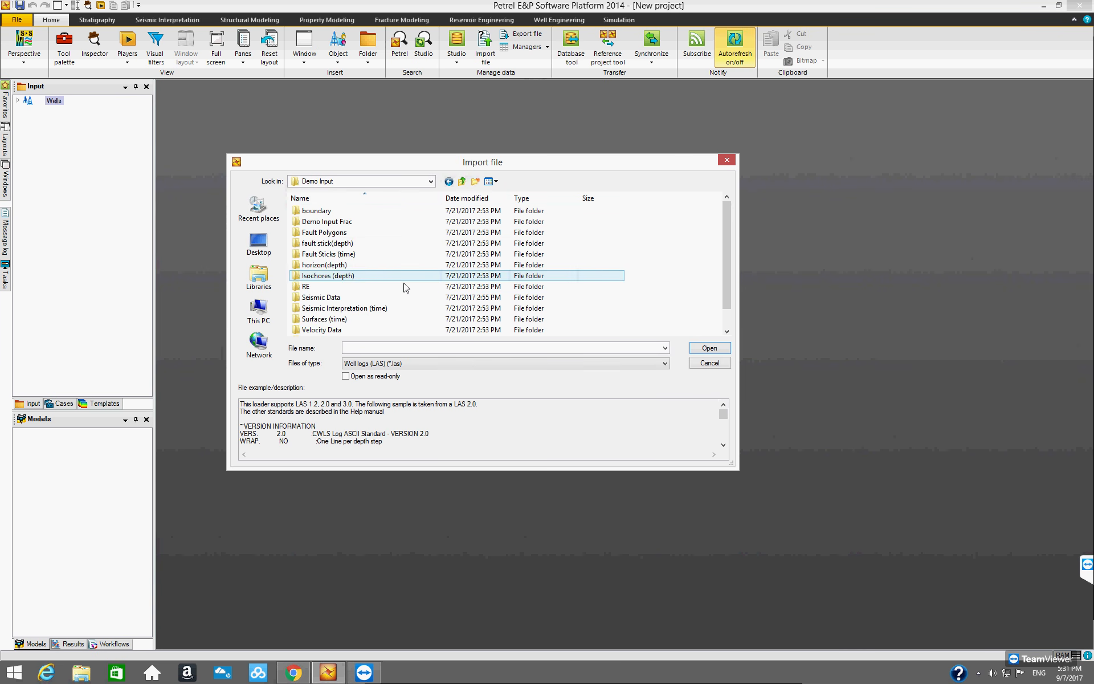
scroll(413, 312, "down", 1)
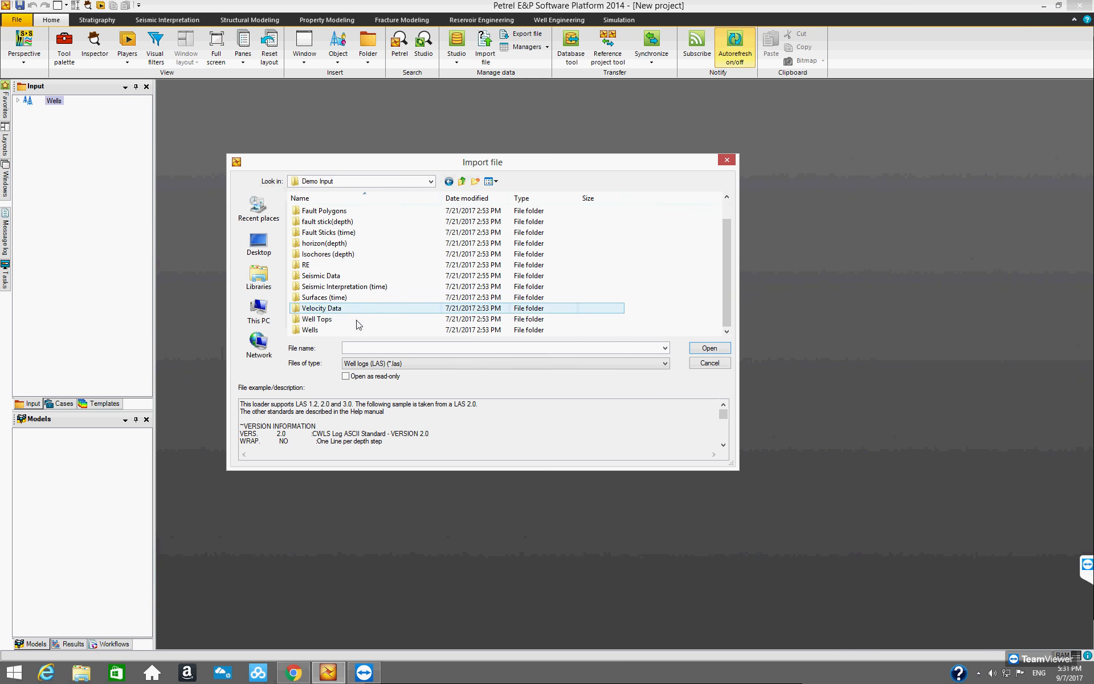
double_click(349, 330)
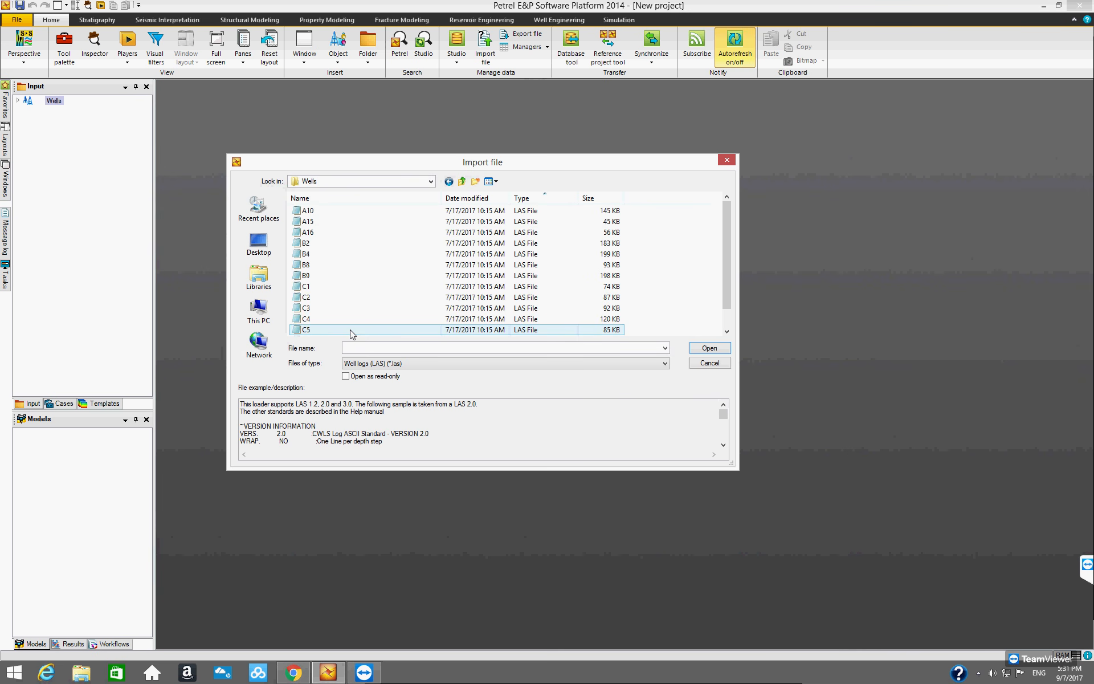
scroll(364, 285, "down", 1)
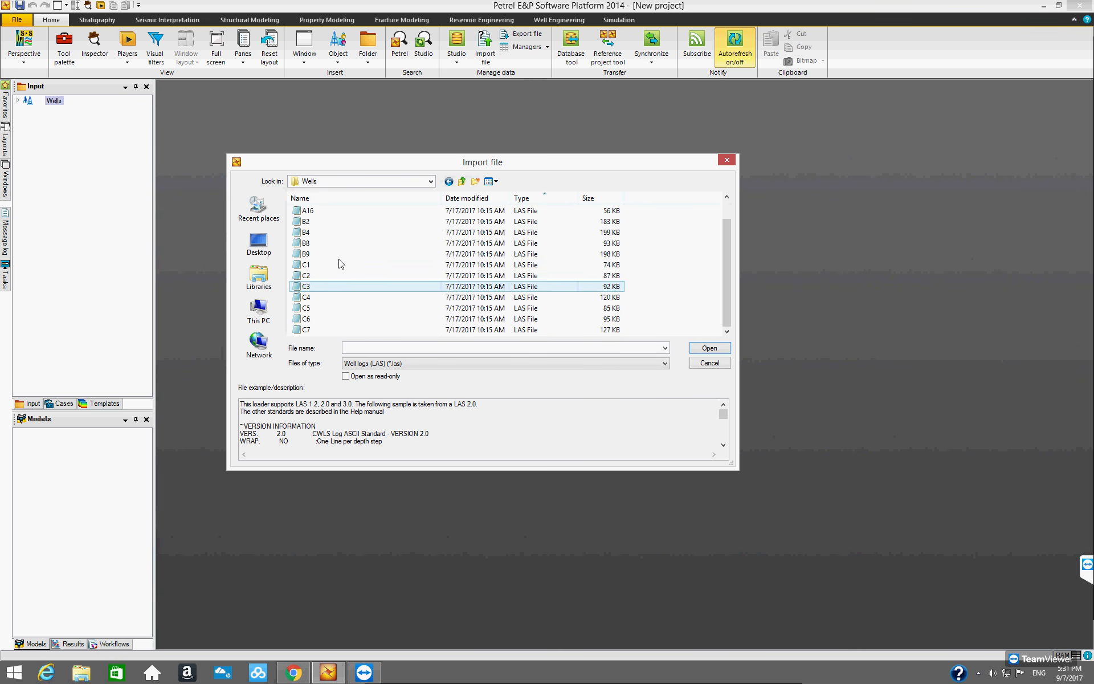
scroll(404, 298, "up", 1)
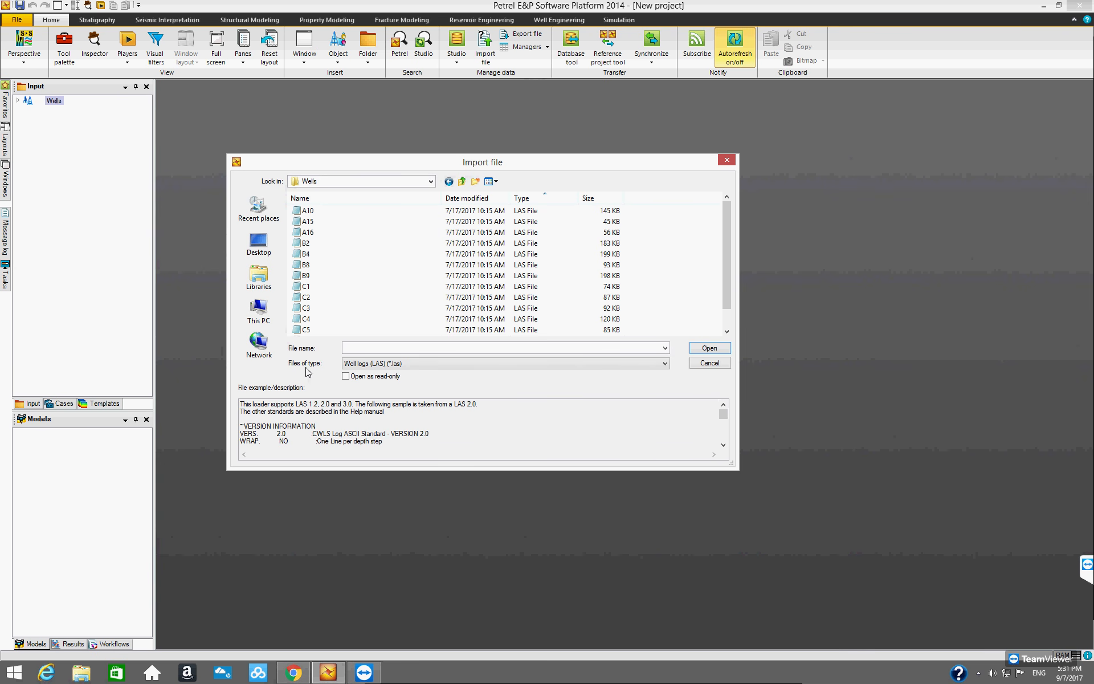
Step: Set the import file type to Well heads (*.*) and open the Wellheader file
left_click(664, 365)
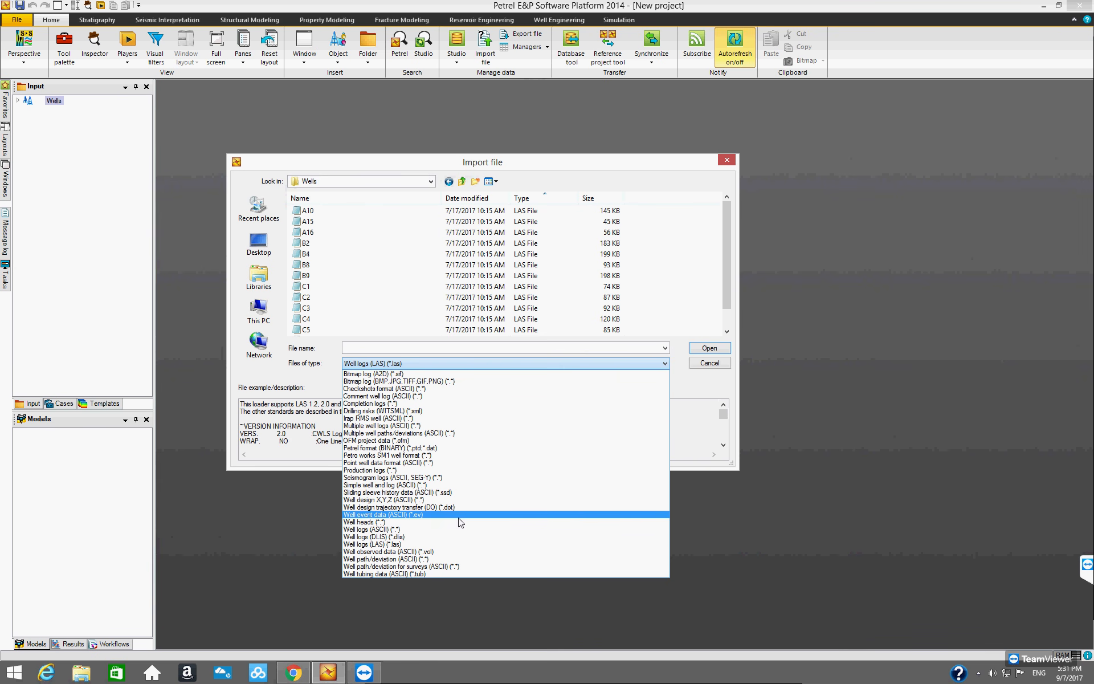
left_click(380, 523)
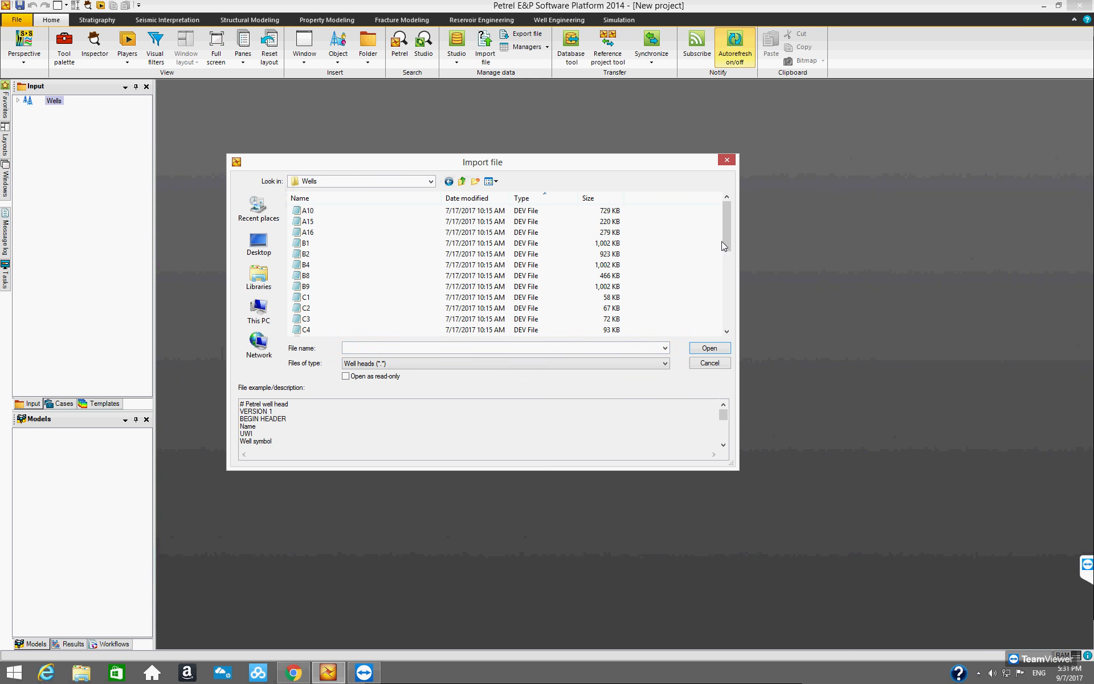
left_click_drag(726, 234, 734, 281)
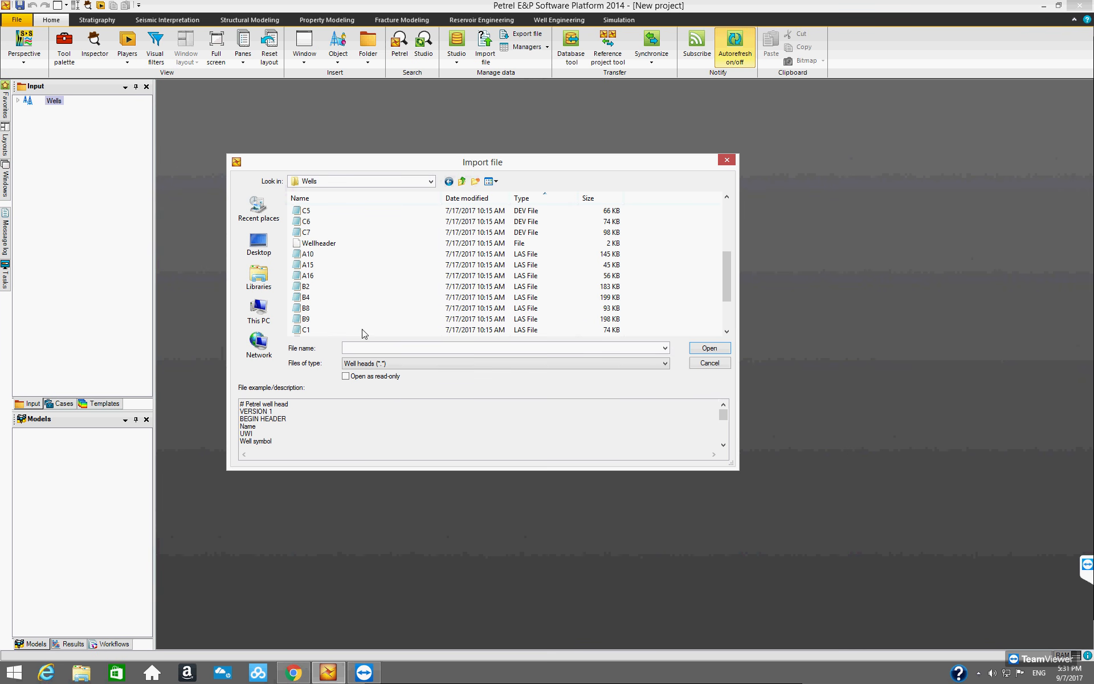
left_click(314, 245)
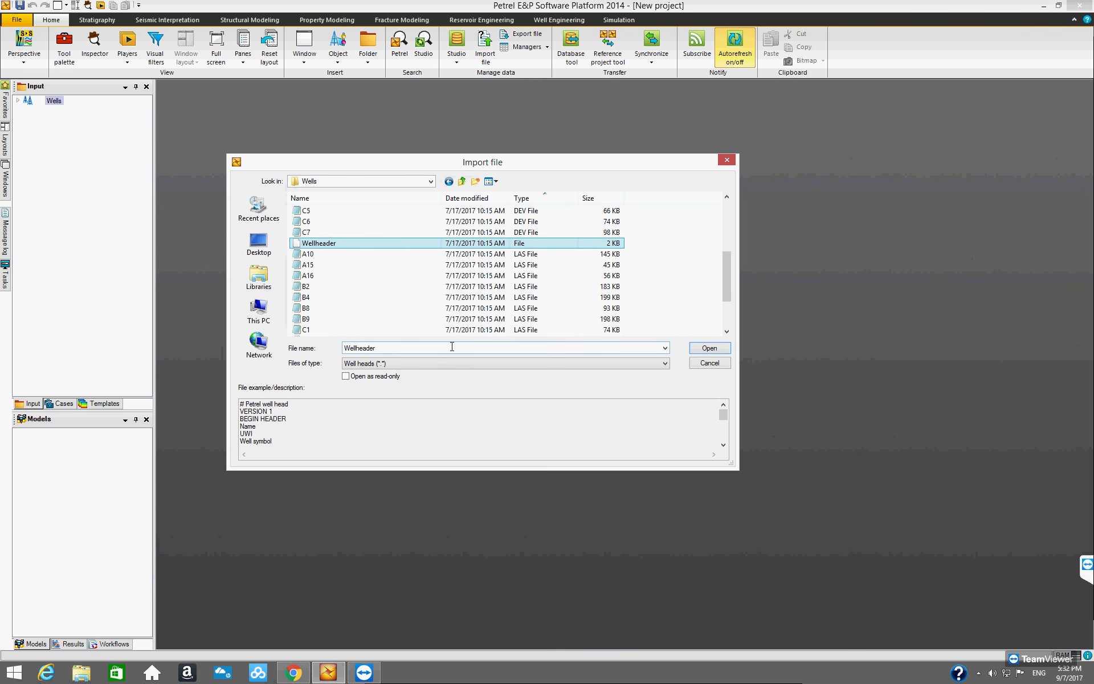
left_click(706, 349)
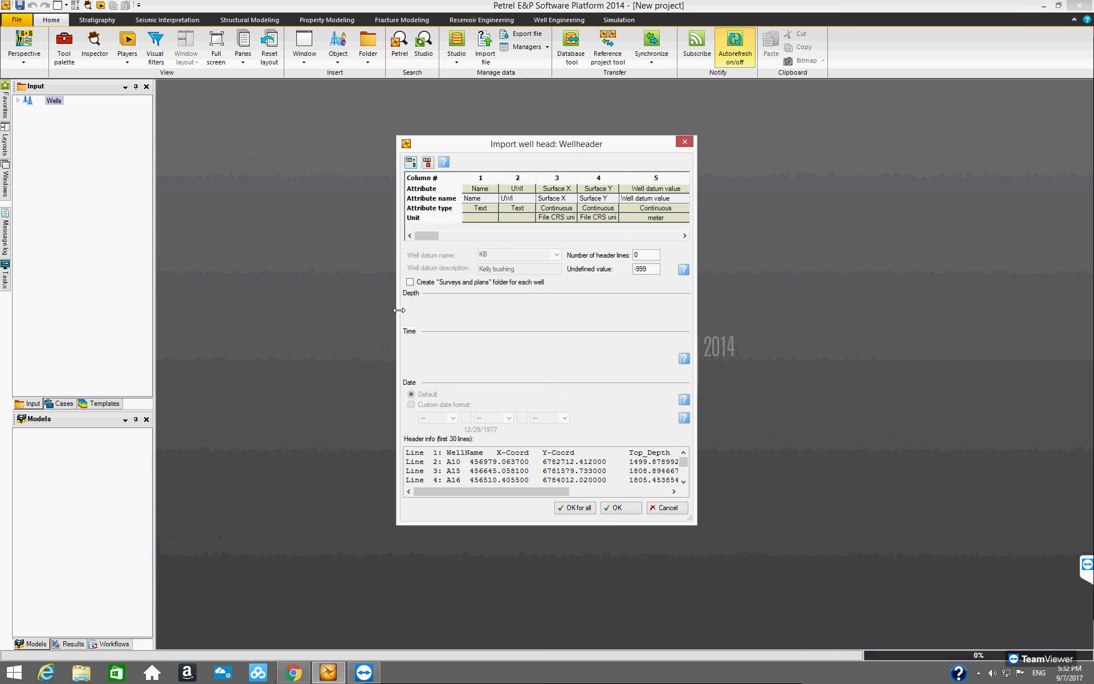
Step: Enlarge the well head import dialog to show all 11 attribute columns and more header info lines
left_click_drag(393, 315, 221, 315)
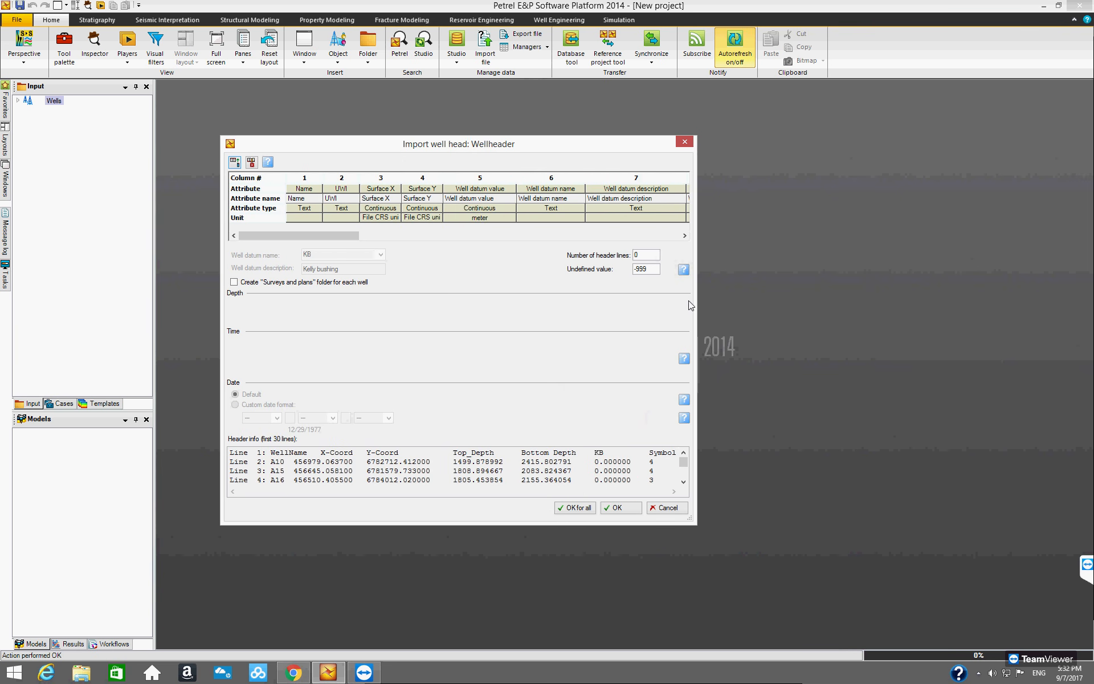
left_click_drag(694, 300, 1034, 322)
left_click_drag(224, 337, 142, 323)
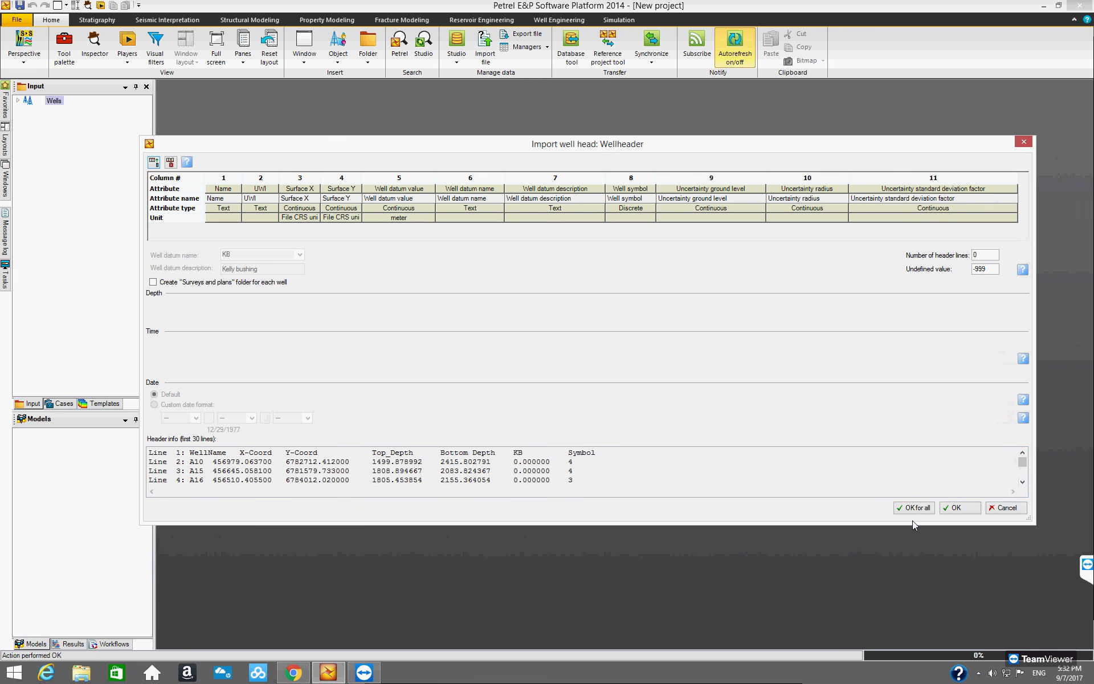
left_click_drag(918, 553, 918, 602)
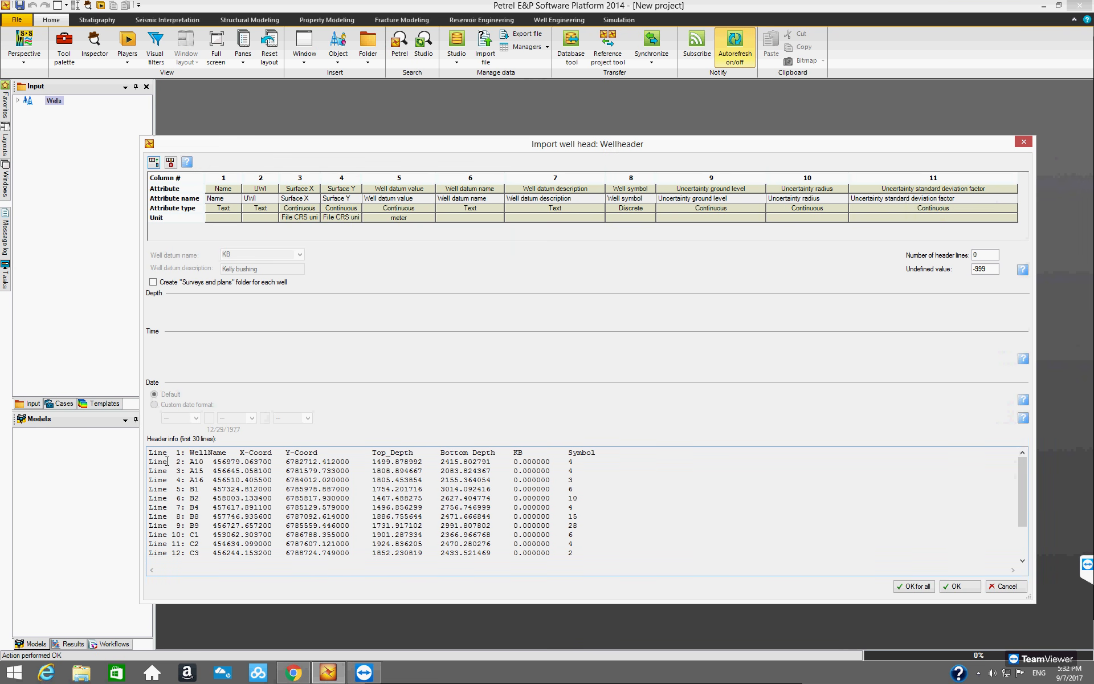
Step: Examine the line listing in the header info and its Top_Depth, Bottom Depth and KB column headings
left_click_drag(149, 456, 582, 553)
left_click(583, 552)
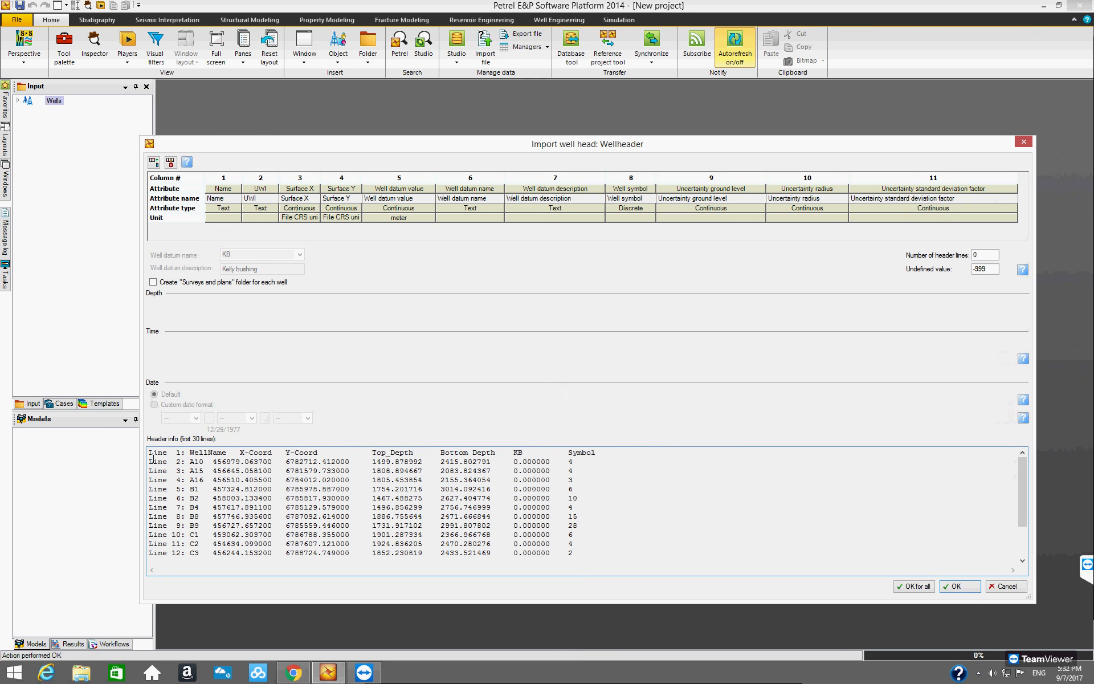
left_click_drag(158, 454, 178, 473)
left_click(181, 481)
left_click_drag(149, 453, 180, 471)
left_click(183, 471)
left_click_drag(373, 454, 495, 454)
left_click(414, 453)
left_click(515, 452)
left_click_drag(517, 453, 523, 453)
Step: Examine the Symbol column in the header info and compare the symbol codes of the individual wells
left_click_drag(568, 452, 596, 453)
double_click(570, 462)
double_click(570, 481)
double_click(570, 489)
double_click(577, 498)
left_click(579, 506)
left_click_drag(569, 498, 580, 499)
left_click(579, 518)
double_click(569, 470)
Step: Assign the Surface X attribute to column 2 and Surface Y to column 3, and widen column 3
left_click(252, 188)
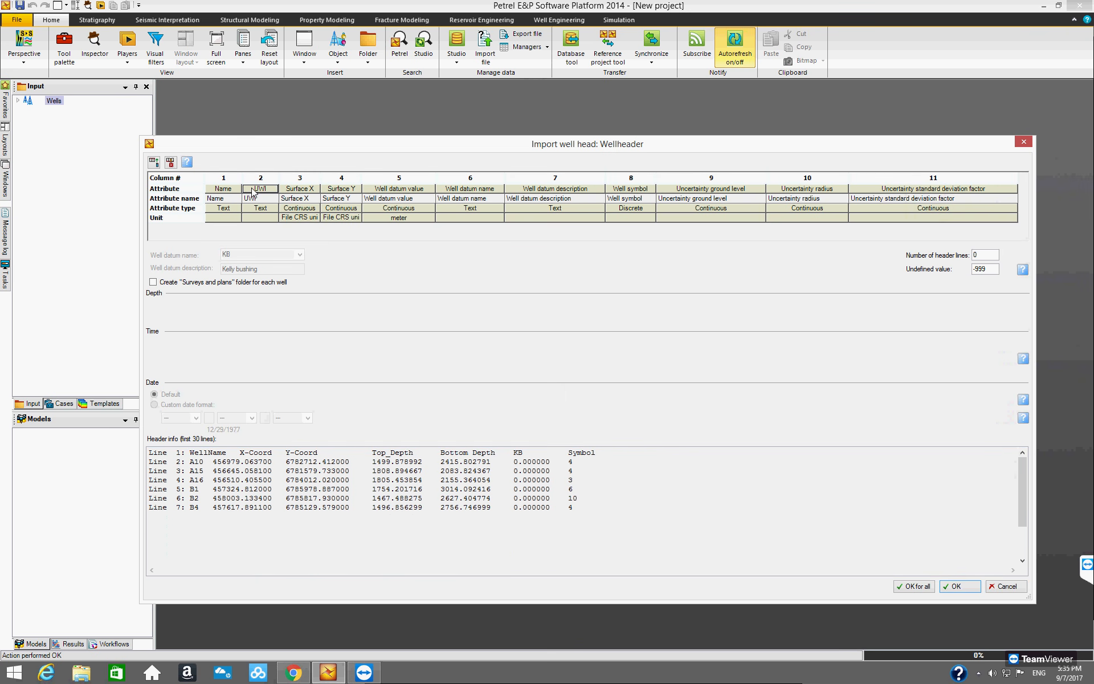
left_click(253, 186)
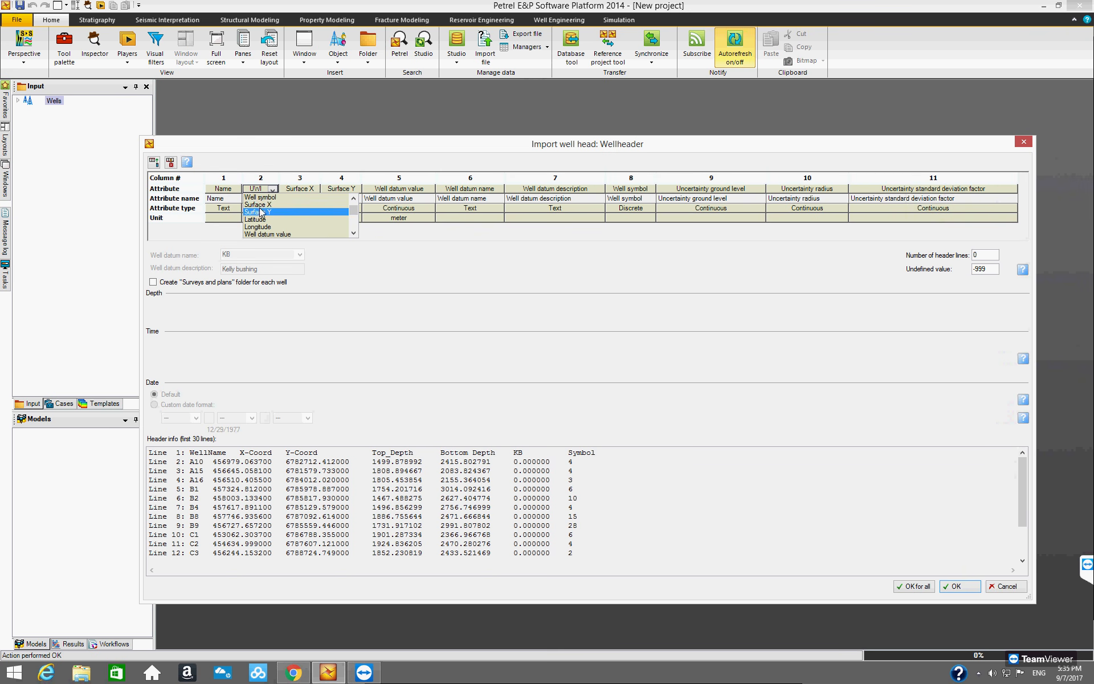
left_click(259, 204)
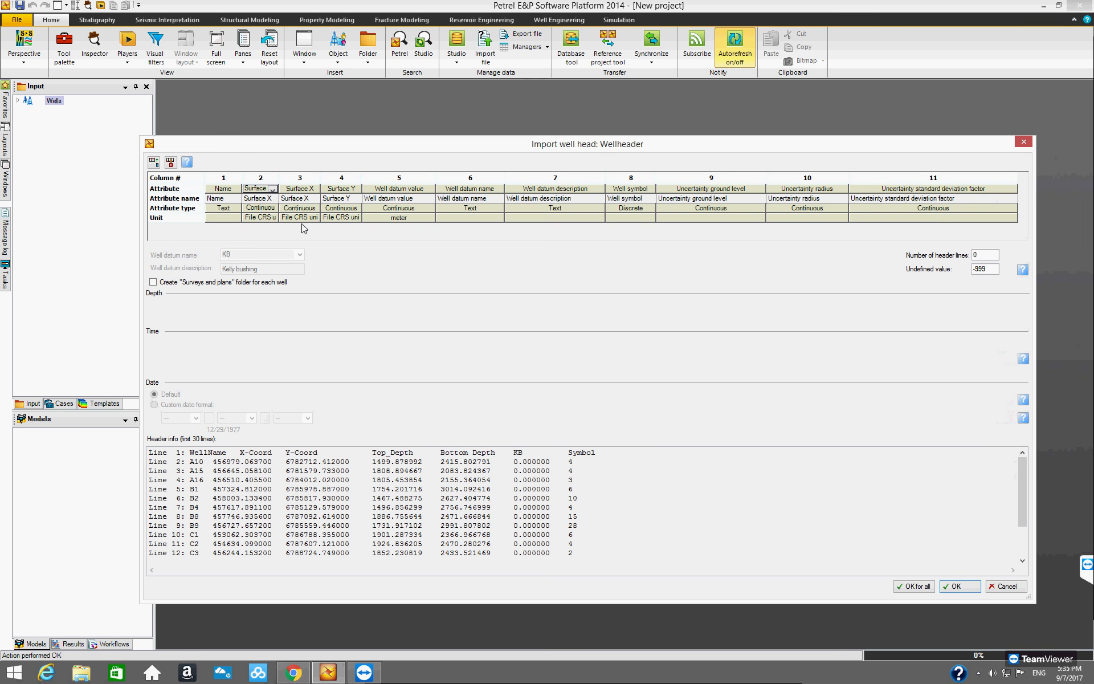
left_click(298, 192)
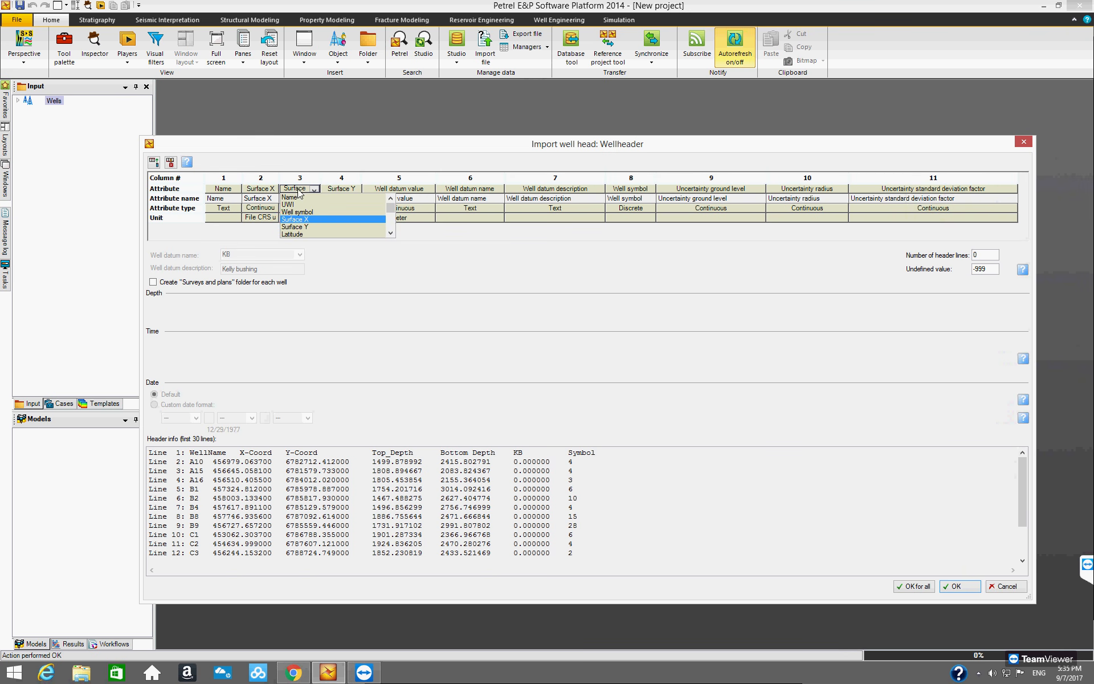
left_click(306, 228)
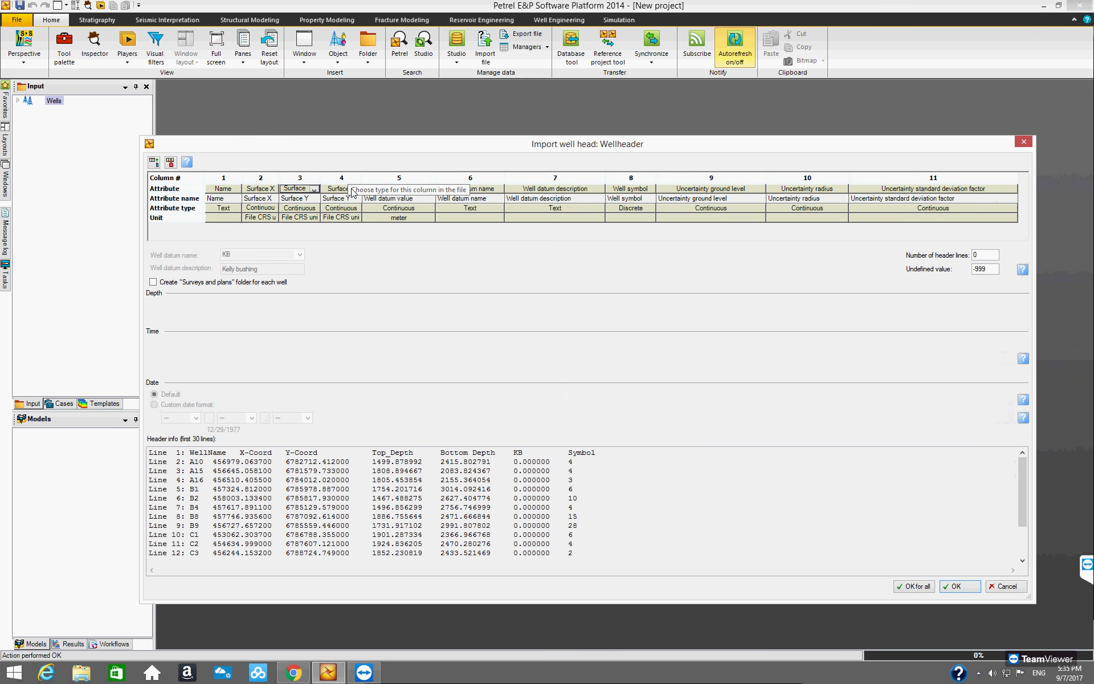
left_click_drag(320, 184, 339, 183)
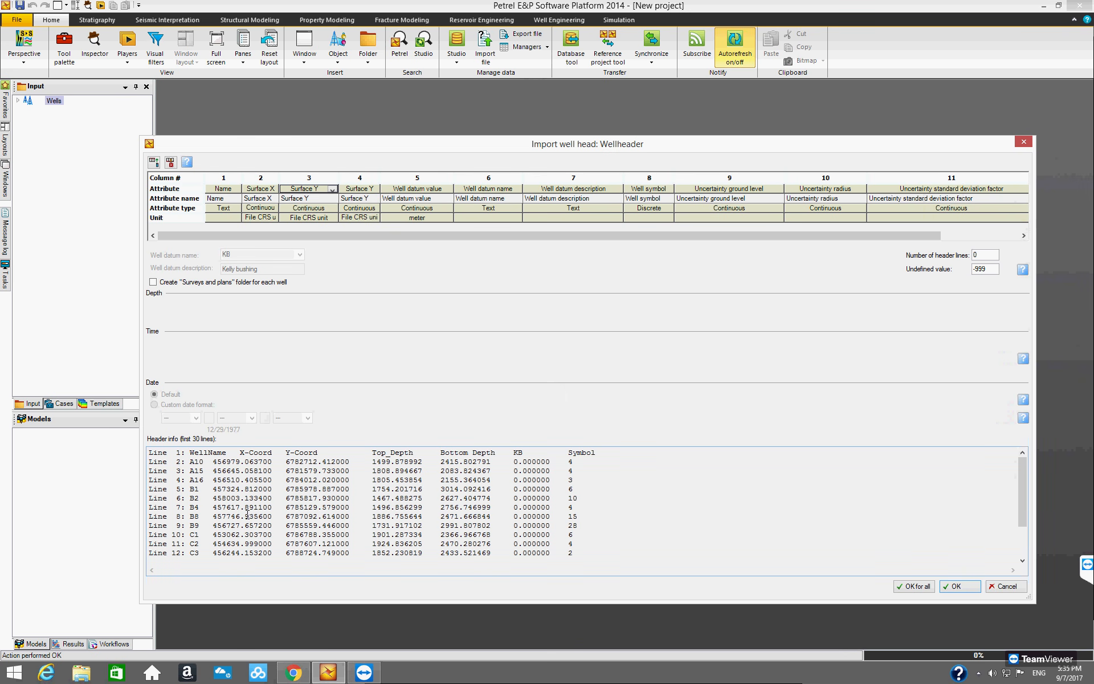
Step: Set the attribute of column 4 to User and name it topDepth
left_click(375, 189)
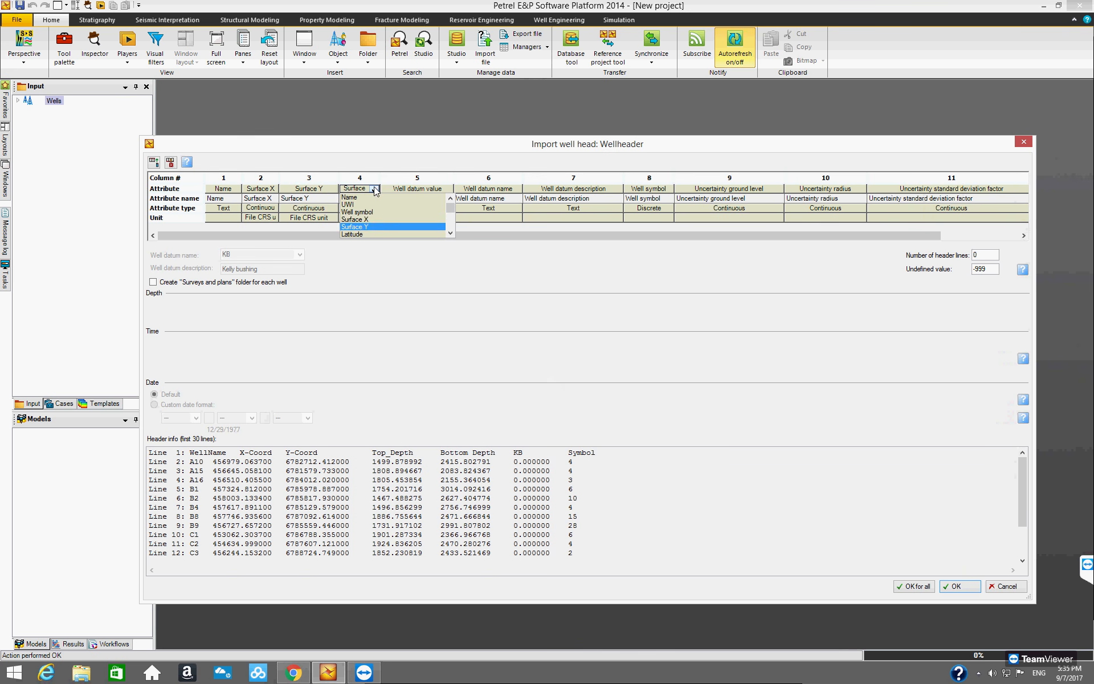
scroll(385, 212, "down", 5)
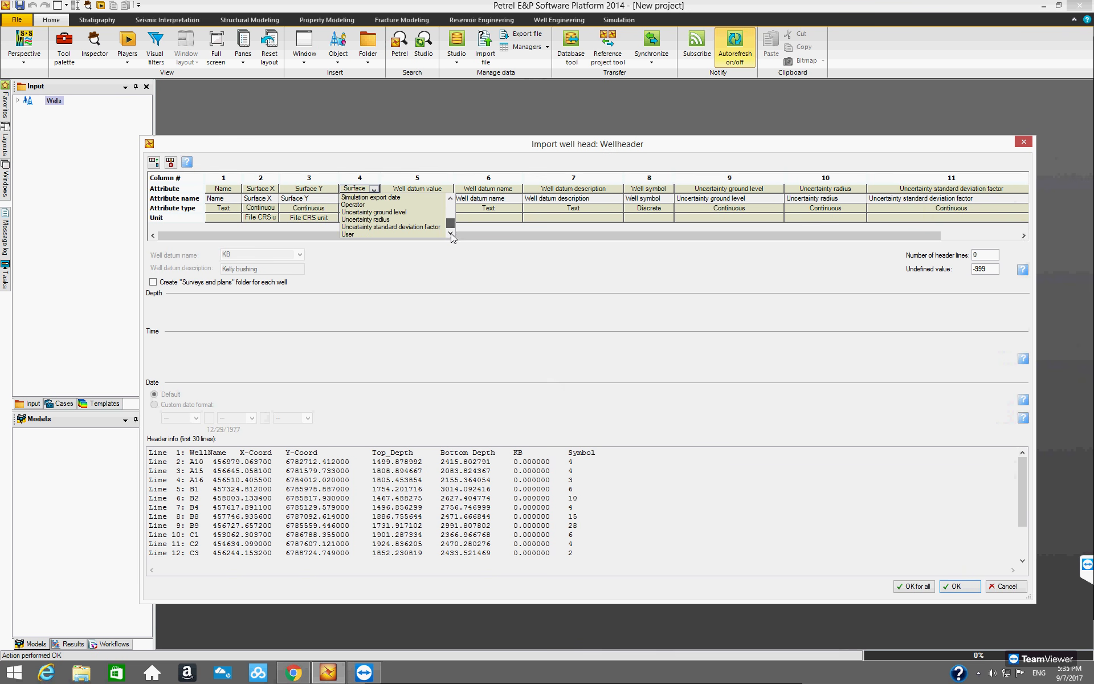
left_click(408, 234)
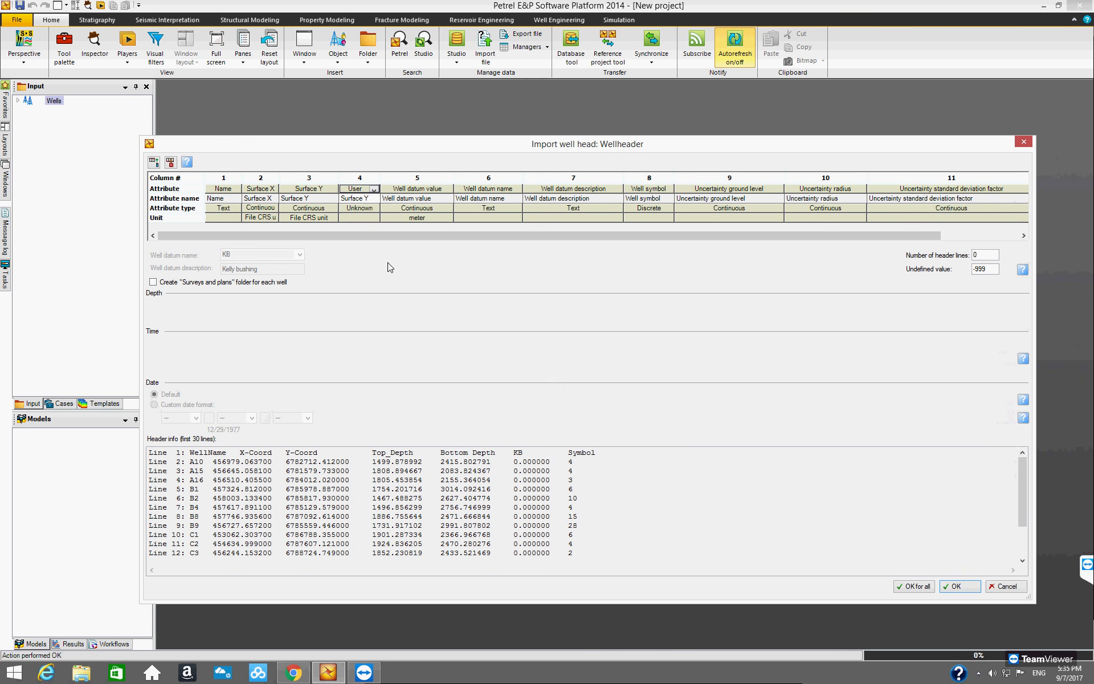
left_click(371, 199)
type("TopDepth")
Step: Set the attribute of column 5 to TD (MD) for the Bottom Depth data
left_click(431, 192)
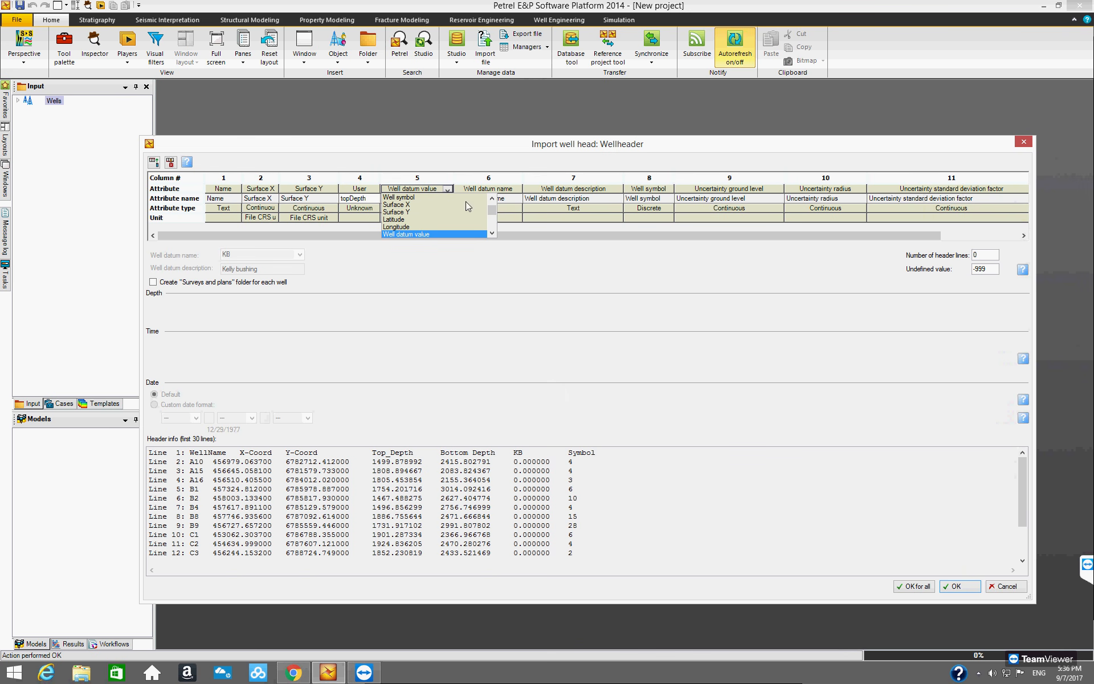
scroll(462, 221, "down", 1)
scroll(455, 220, "down", 2)
scroll(444, 221, "down", 2)
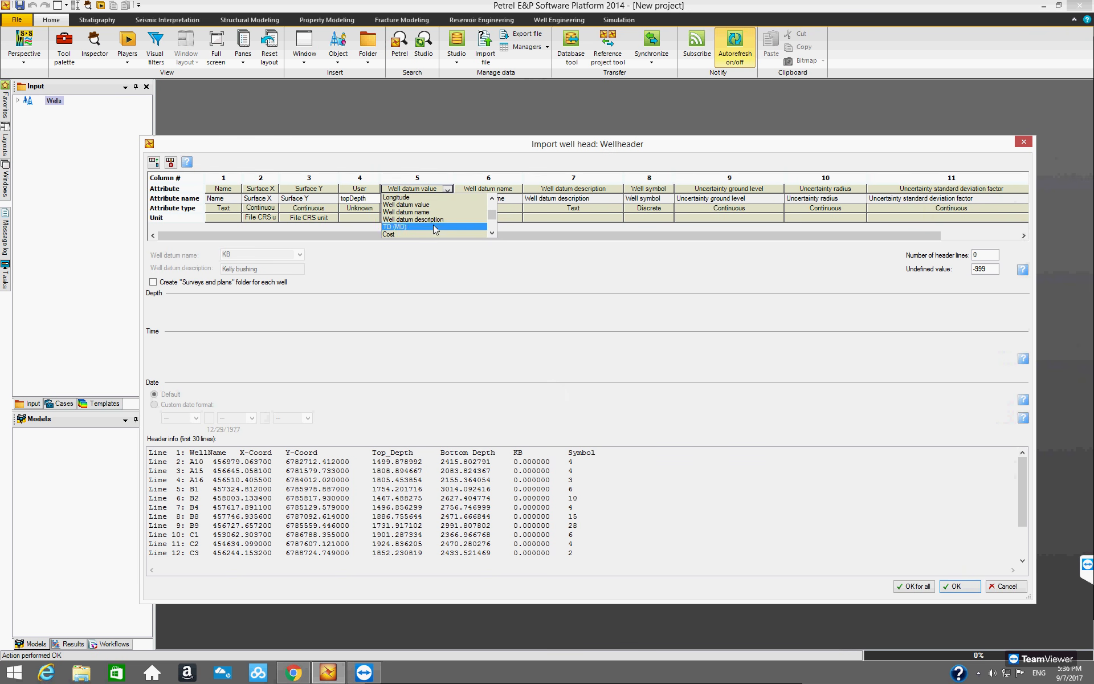
left_click(433, 224)
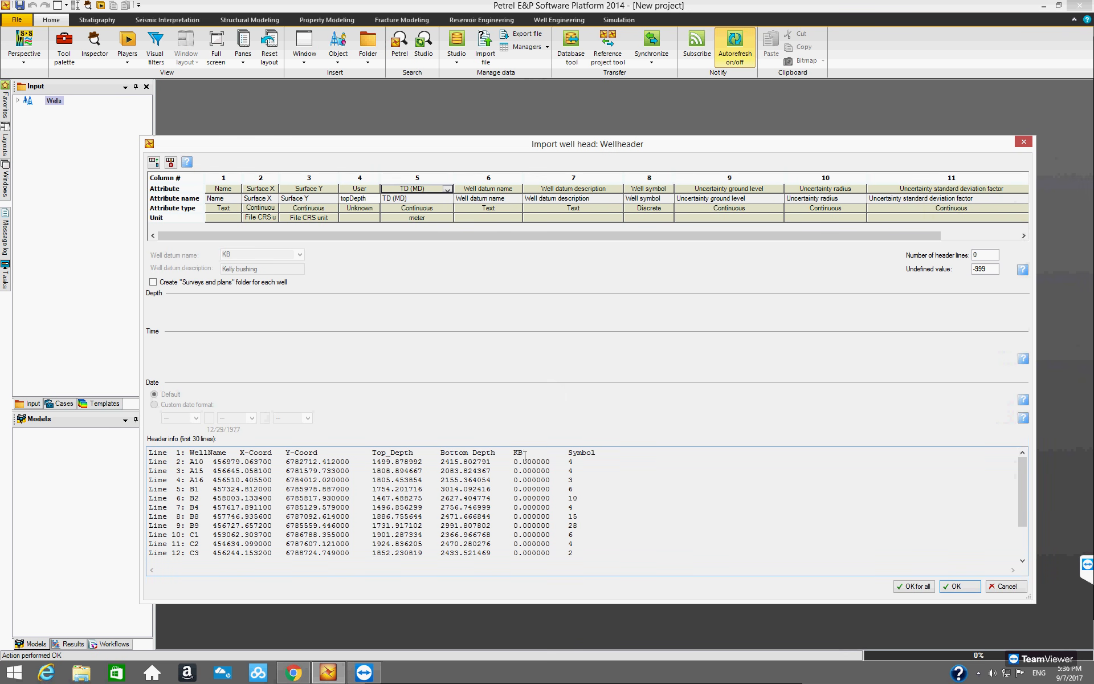
Step: Set the attribute of column 6 to Well datum value for the KB data
left_click(502, 192)
left_click(503, 193)
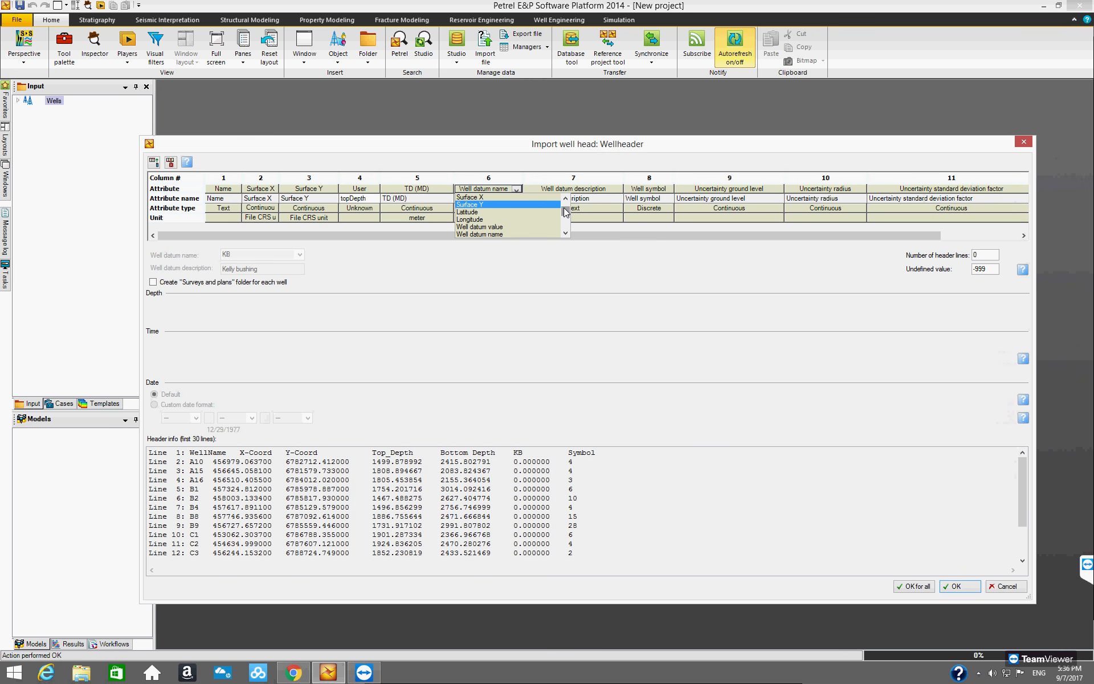
scroll(538, 211, "down", 2)
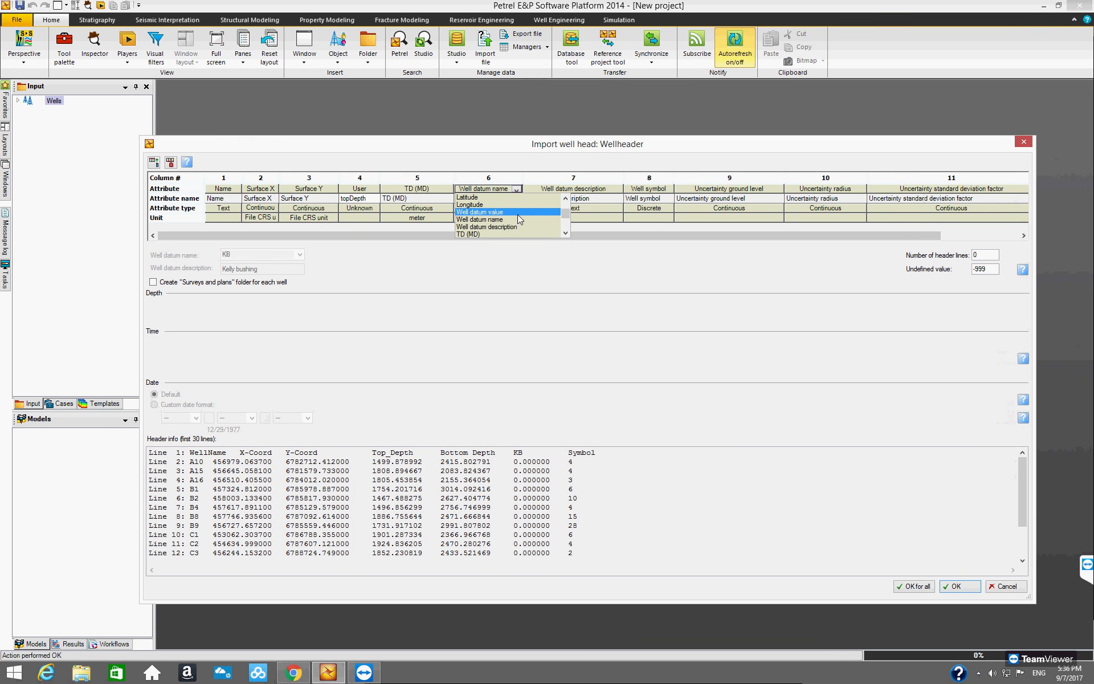
left_click(518, 212)
Step: Examine the attribute types available for column 6, from Name through the datum entries to the uncertainty and User options
left_click(518, 189)
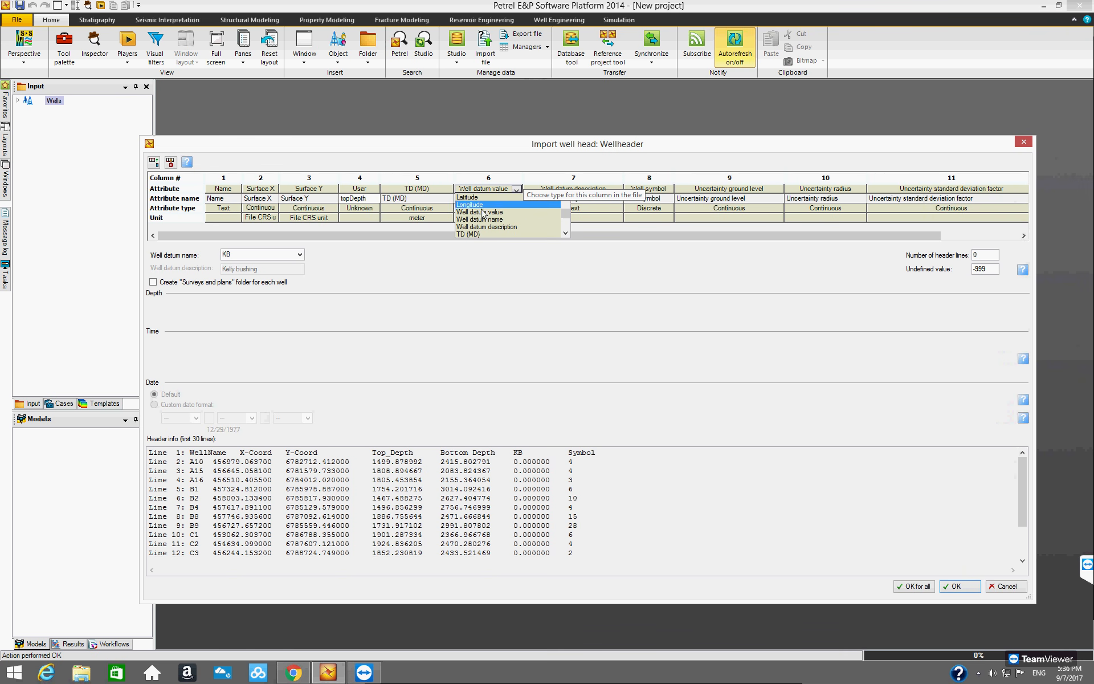
scroll(493, 225, "up", 2)
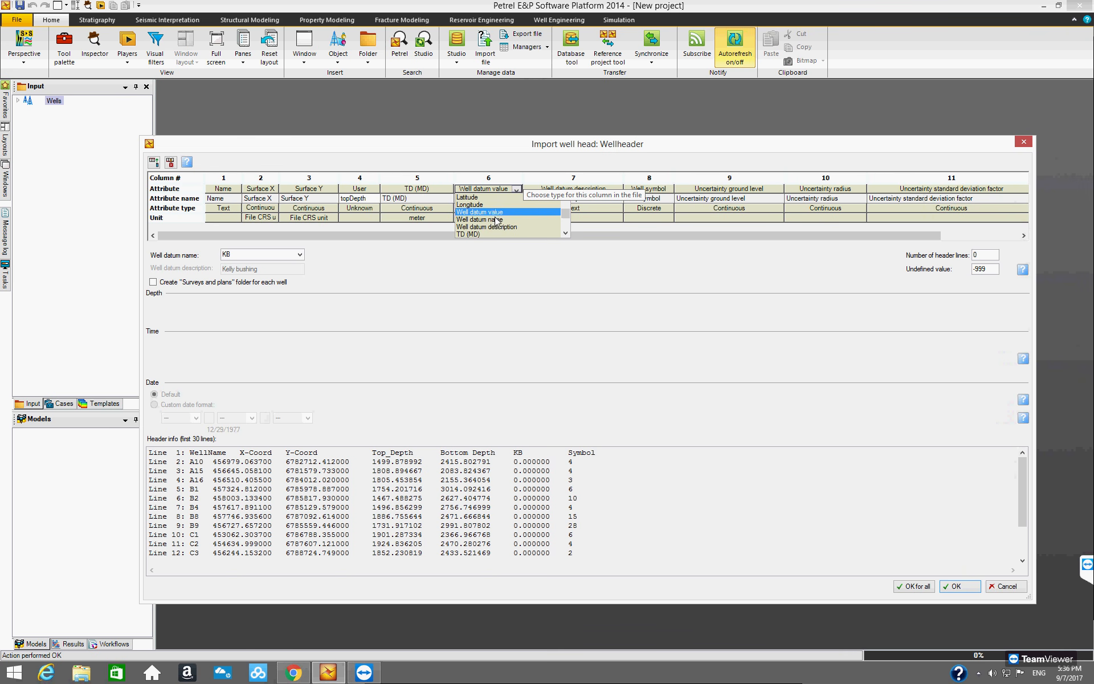
left_click_drag(563, 206, 563, 201)
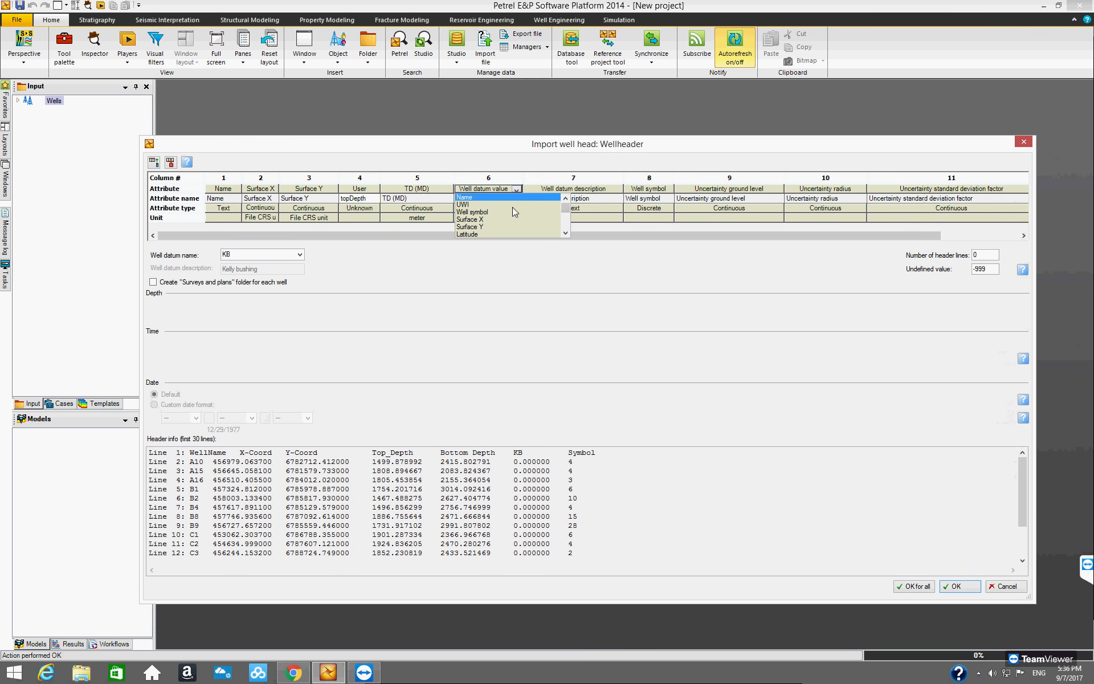
scroll(511, 217, "down", 3)
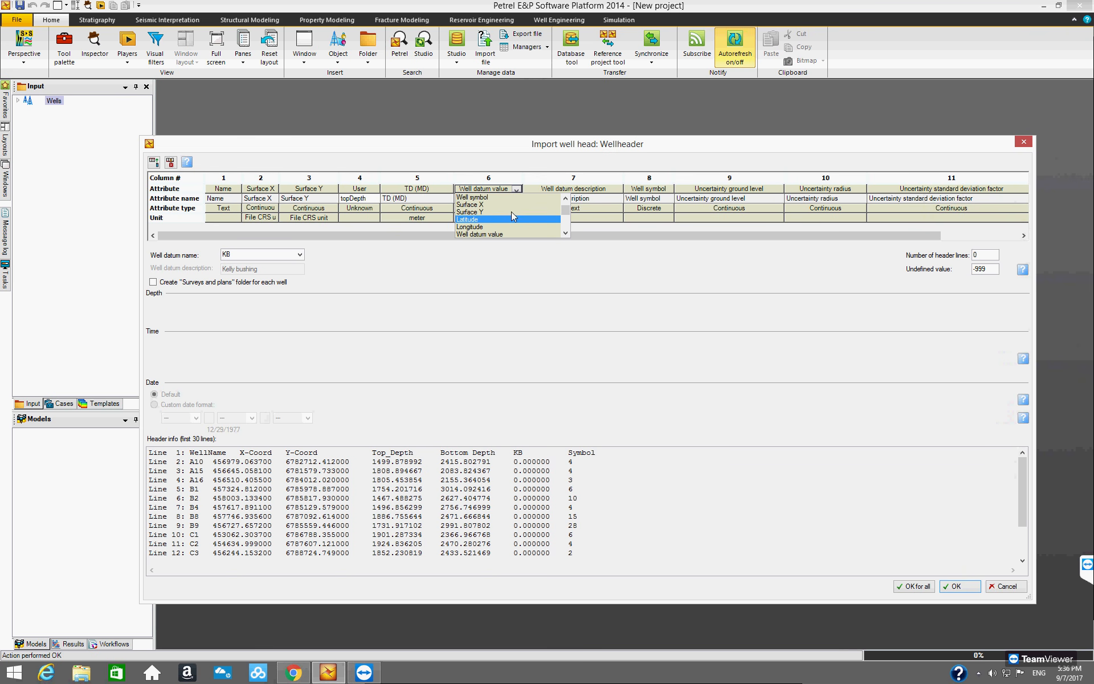
scroll(511, 212, "down", 2)
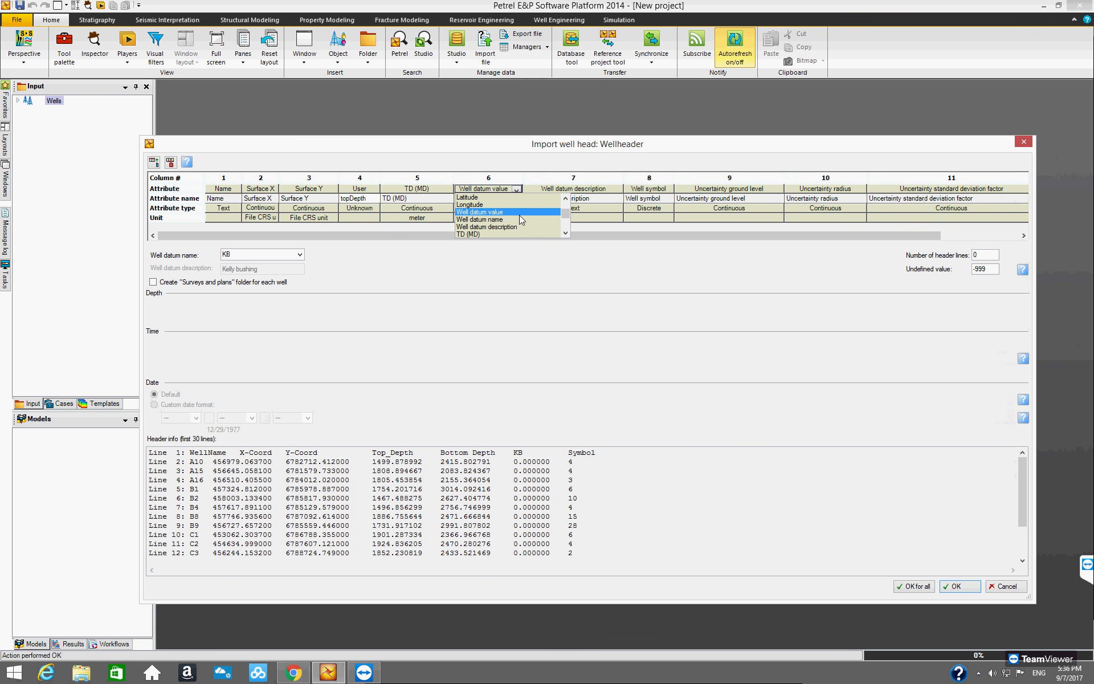
scroll(519, 215, "down", 4)
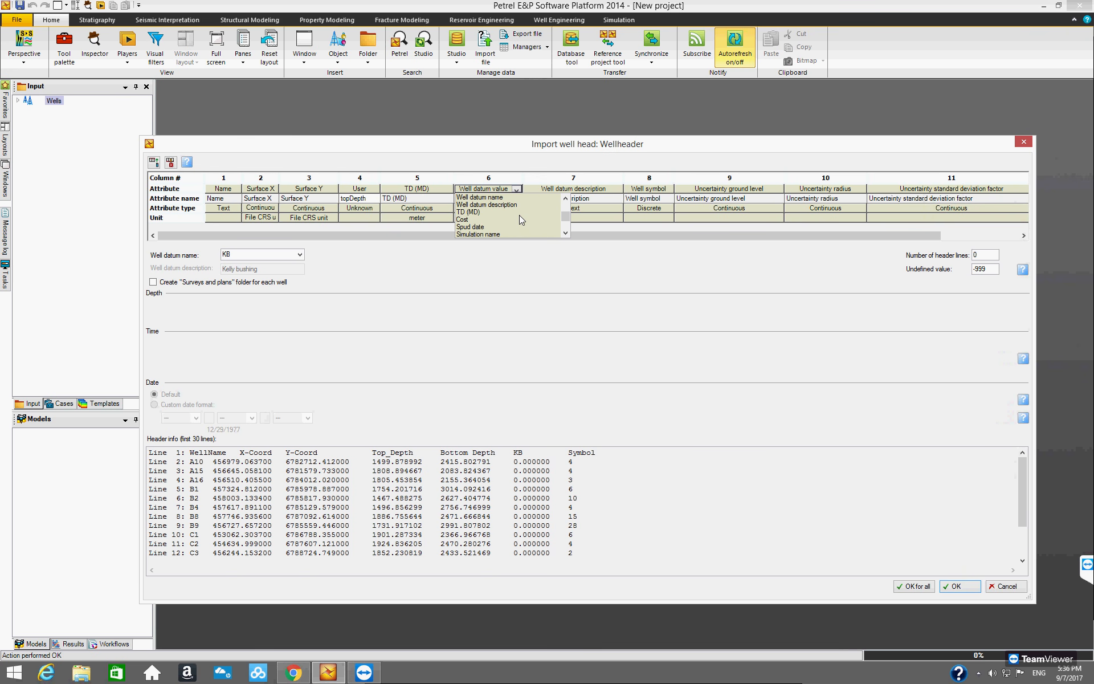
scroll(518, 220, "down", 1)
scroll(520, 220, "down", 2)
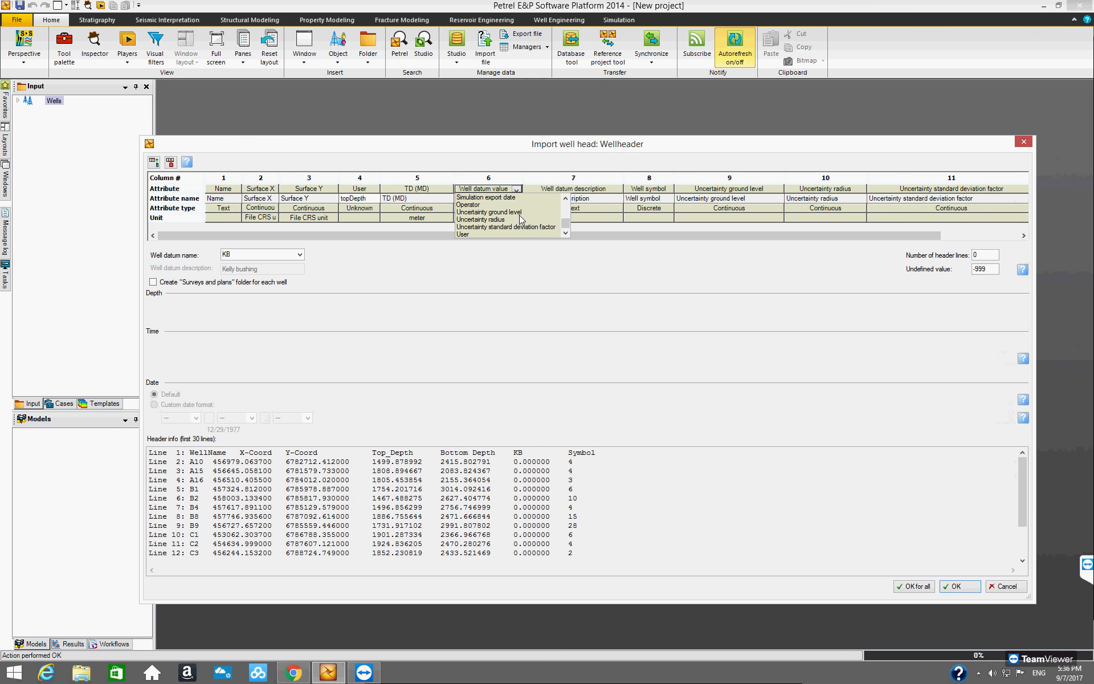
left_click(512, 177)
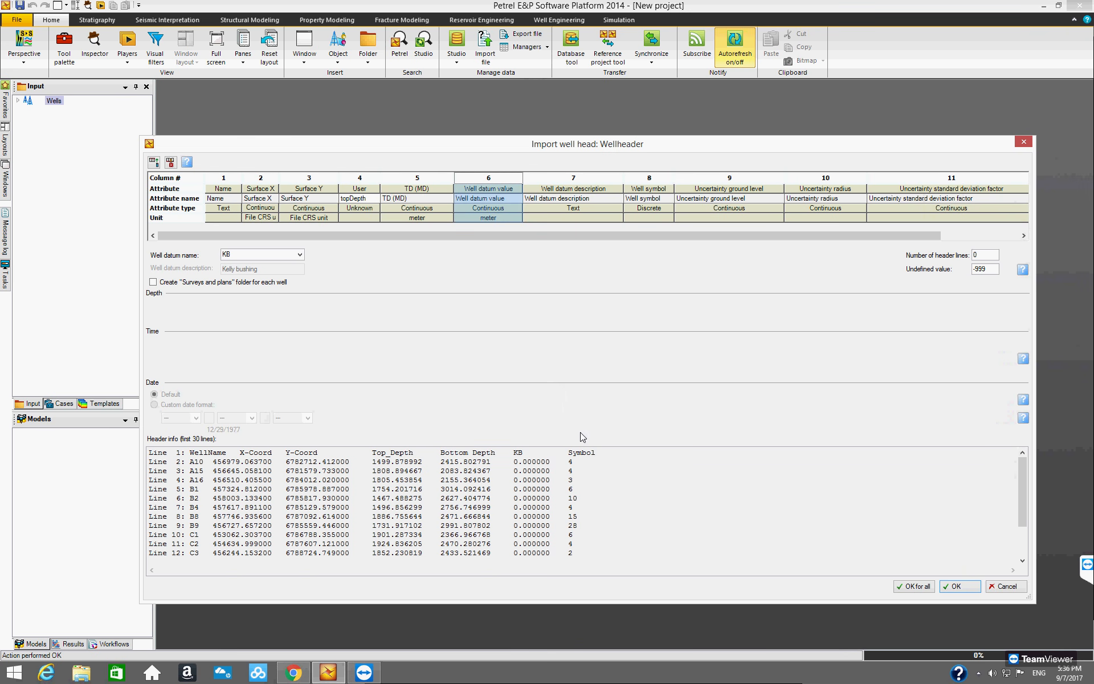
Step: Set the attribute of column 7 to Well symbol to match the file's Symbol column
left_click_drag(568, 454, 597, 453)
left_click(603, 194)
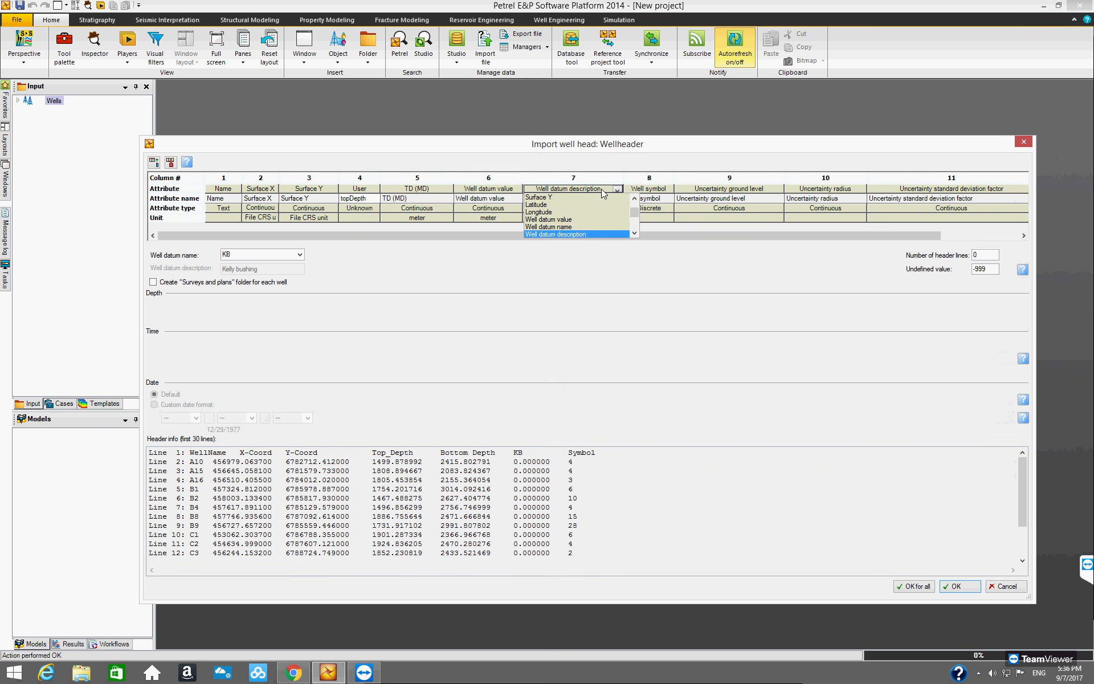
scroll(596, 218, "down", 1)
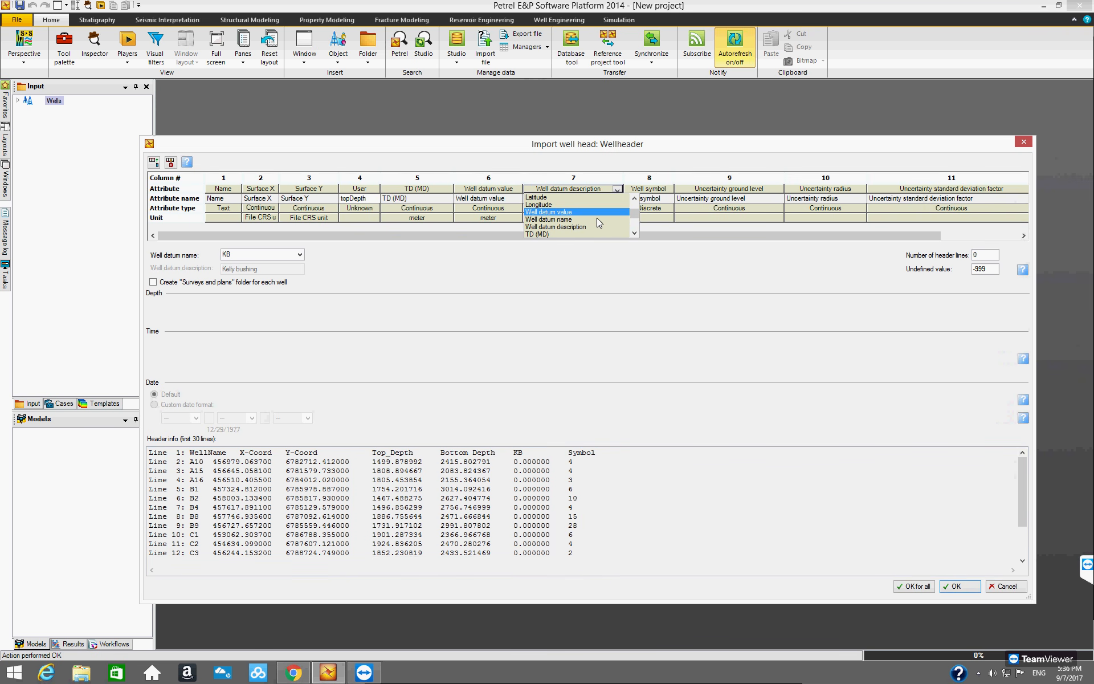
scroll(597, 217, "up", 2)
scroll(598, 214, "down", 4)
left_click(579, 210)
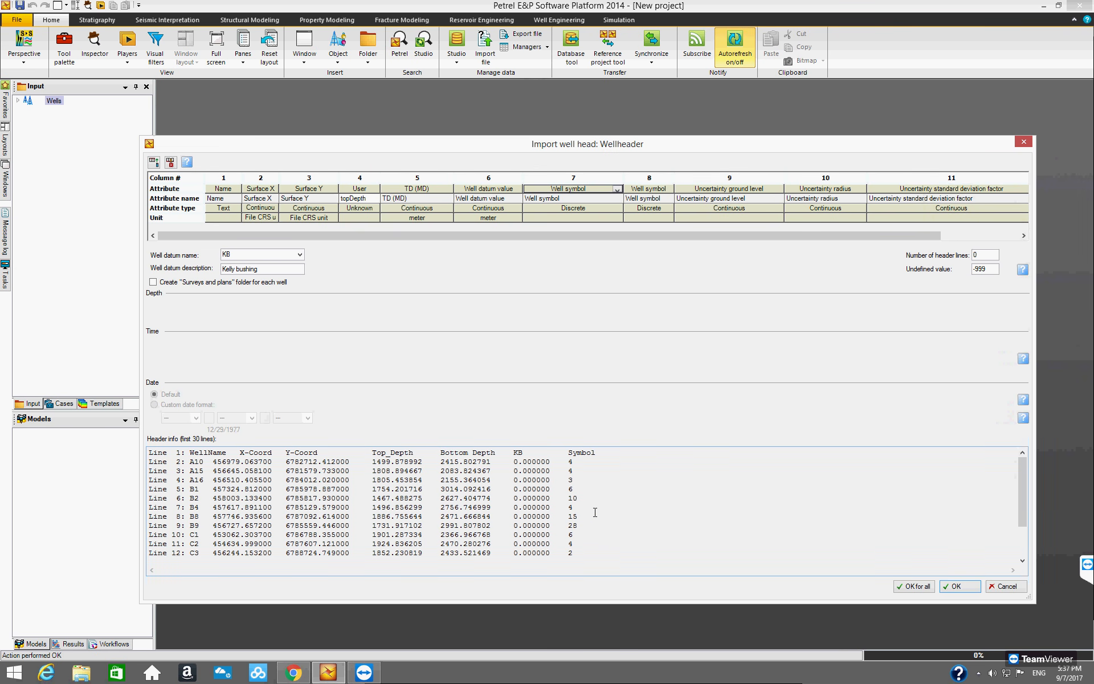
Step: Delete the surplus columns 8 to 11 from the well head column table
left_click(658, 180)
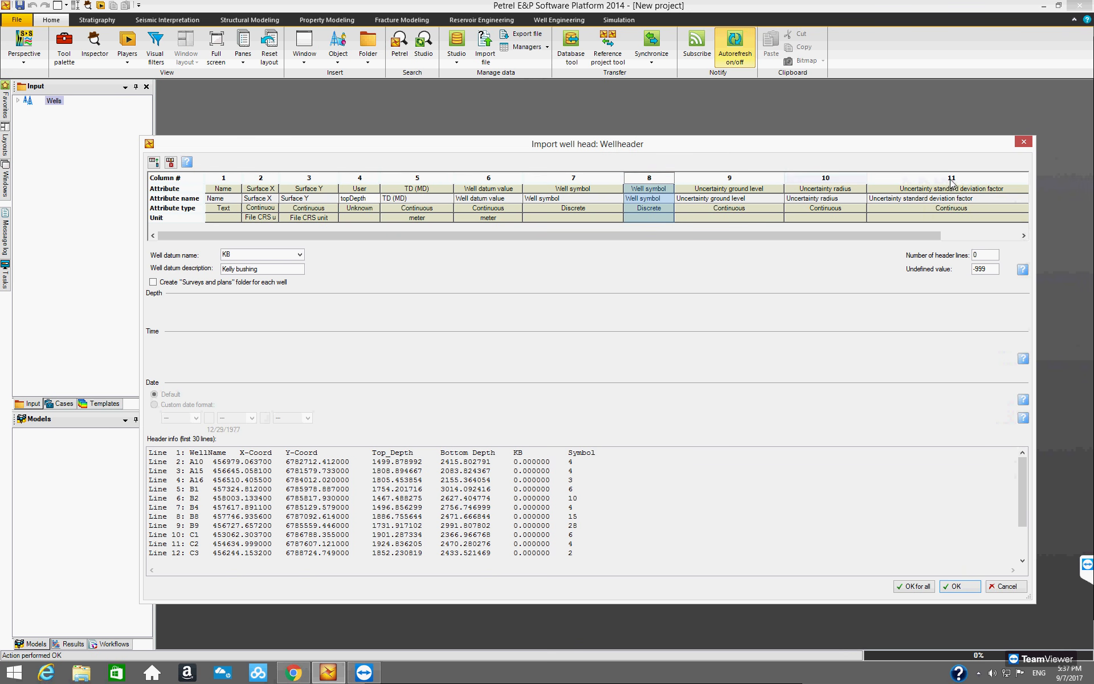
left_click(960, 181, "shift")
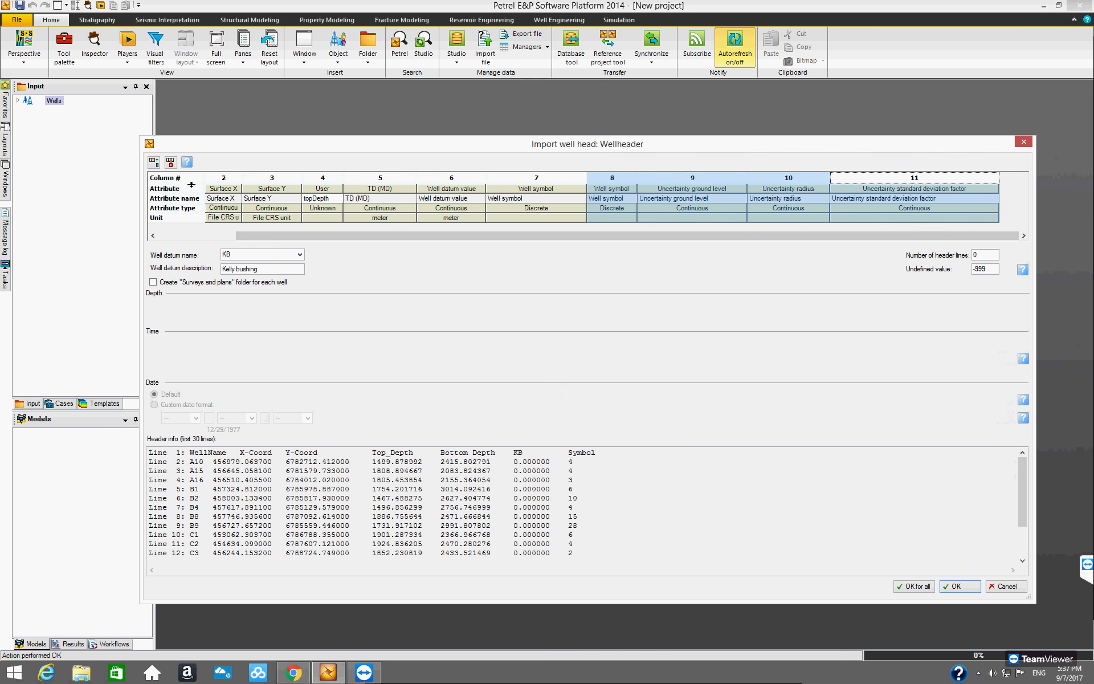
left_click(169, 162)
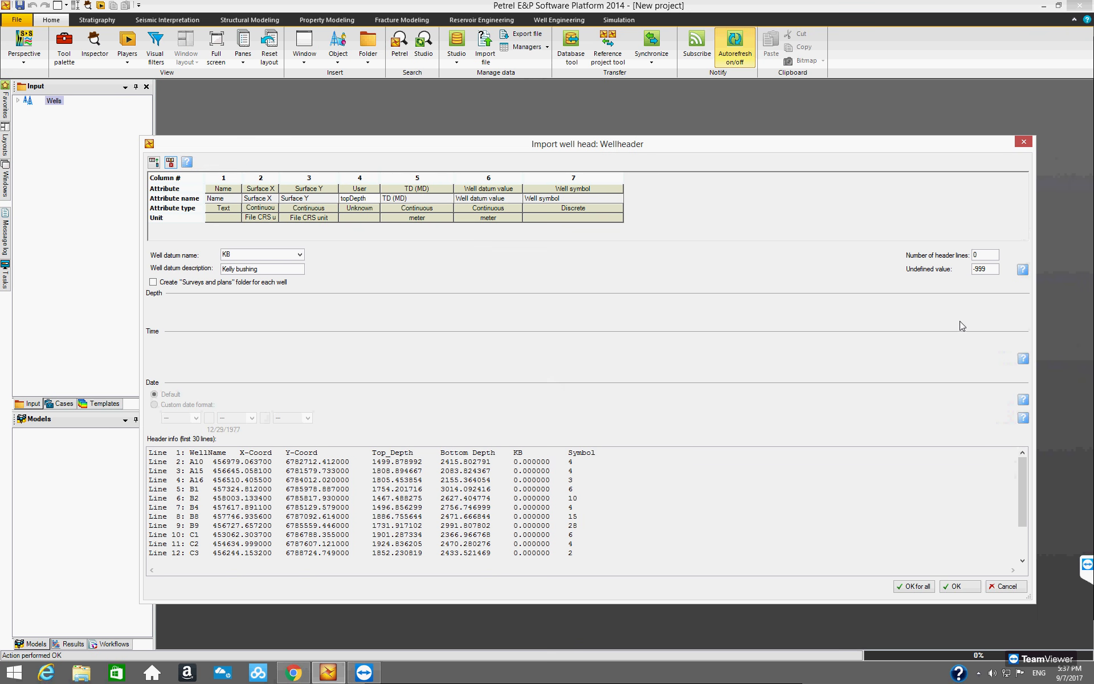
Step: Set the number of header lines to 1 and import the well heads with the ED50-UTM31 file CRS
double_click(980, 254)
left_click_drag(191, 452, 597, 452)
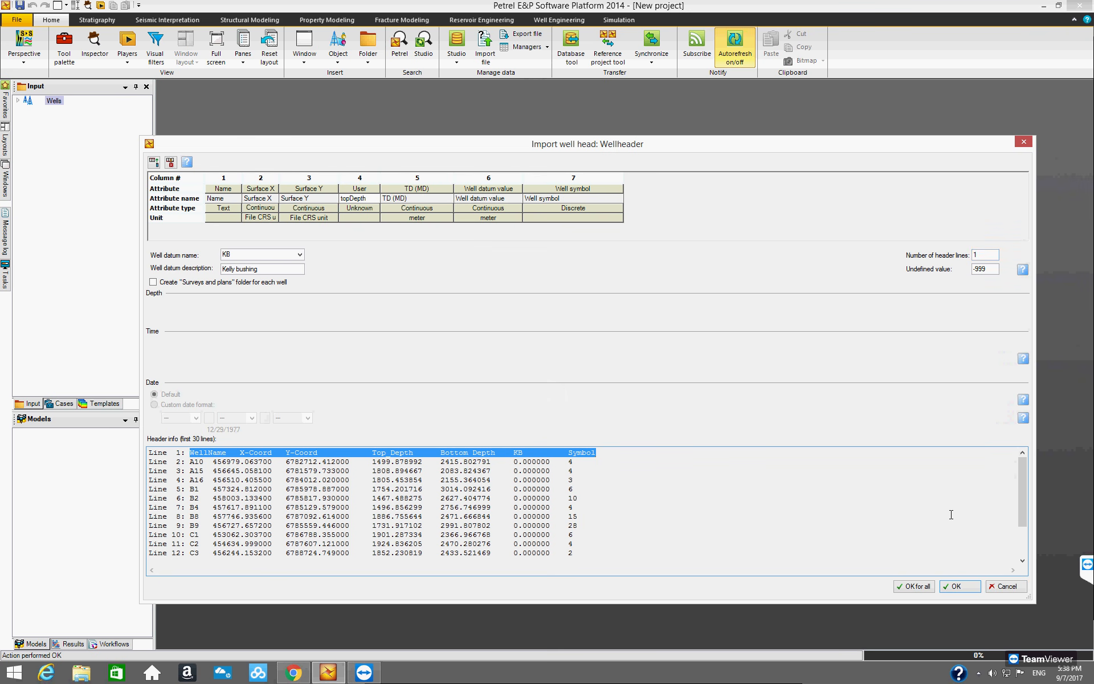
left_click(967, 589)
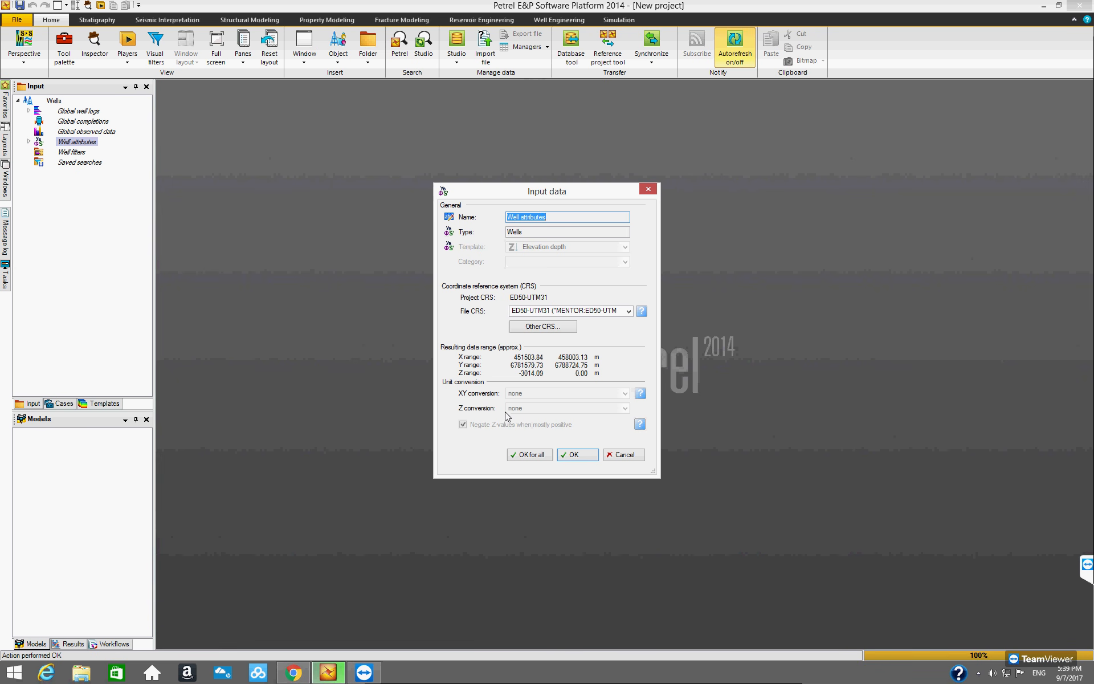
left_click(570, 455)
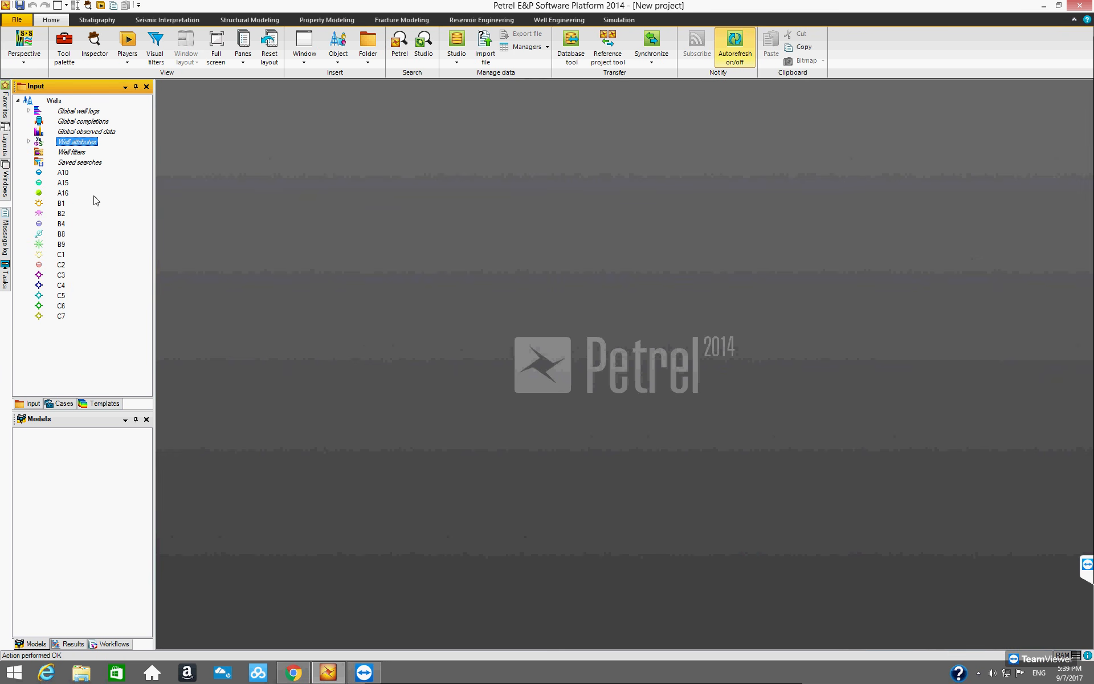
Step: Check the imported wells A10, A15, A16 and B1 and their symbols in the Wells folder
left_click(64, 174)
left_click(63, 183)
left_click(65, 194)
left_click(63, 203)
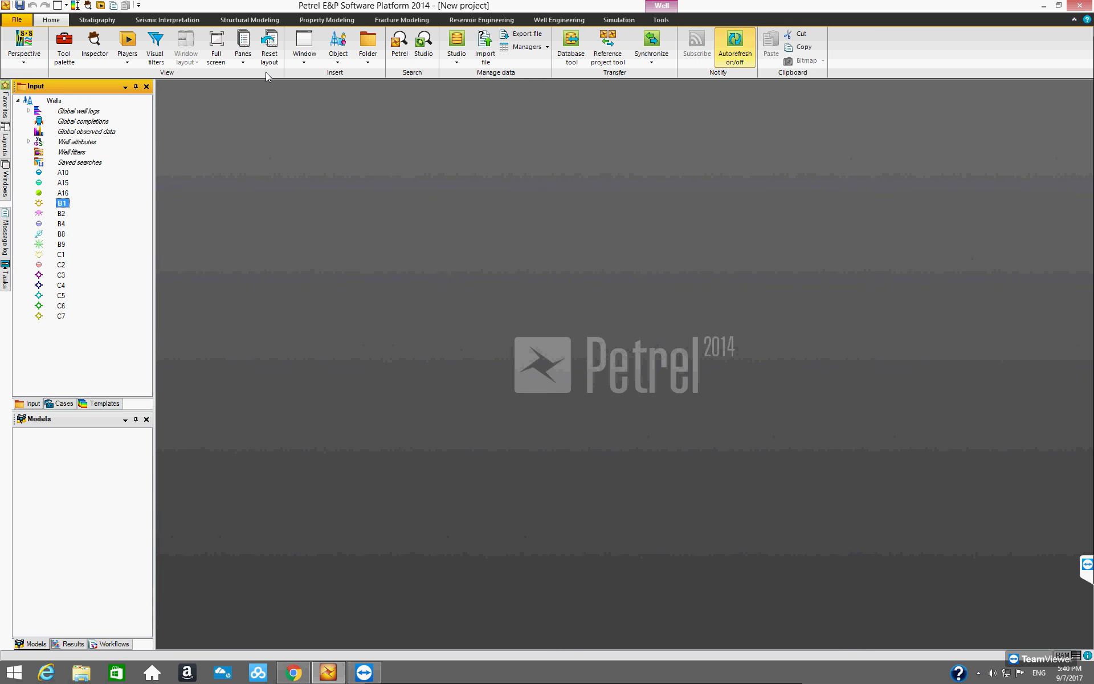
Step: Create a new 3D window and display all the wells of the Wells folder in it
left_click(304, 64)
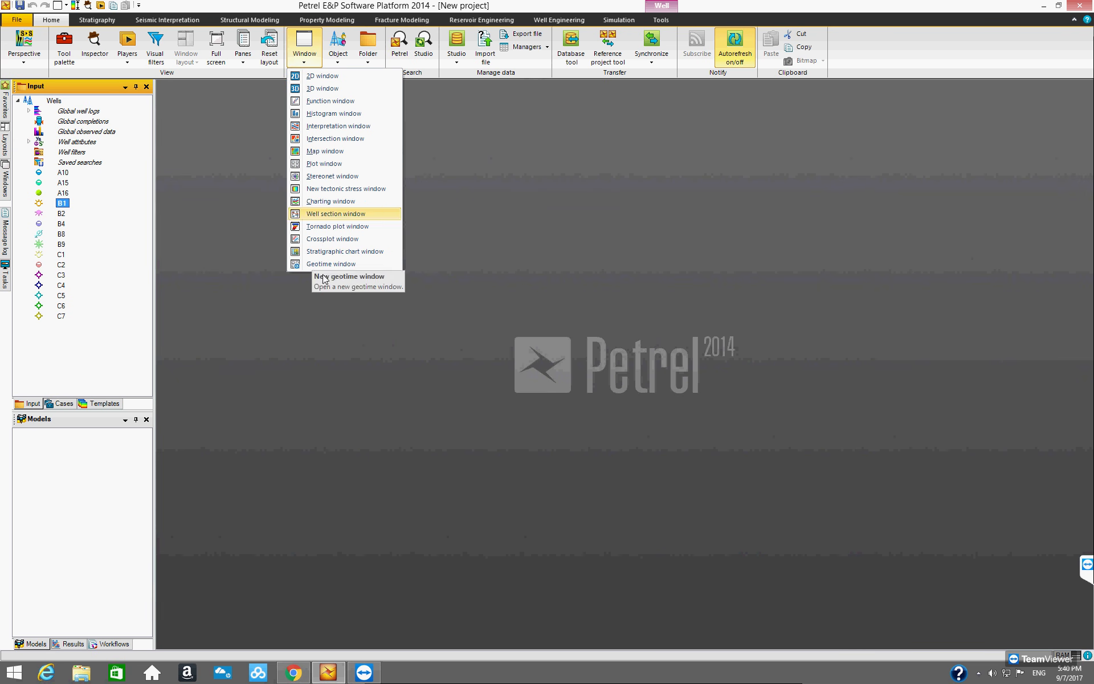
left_click(305, 62)
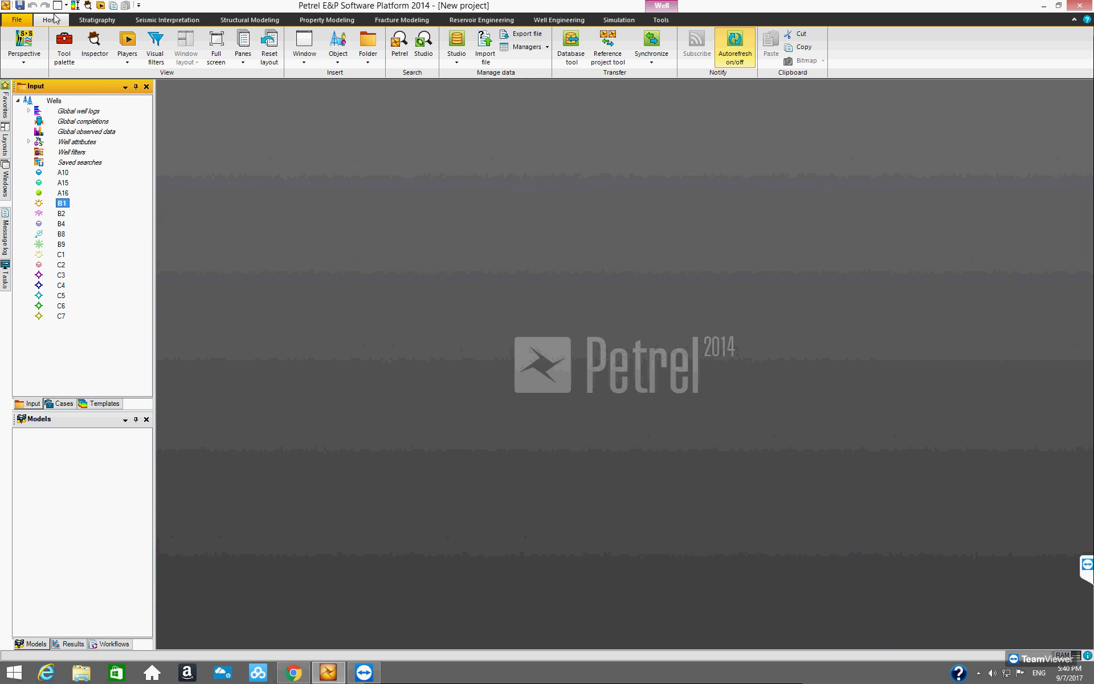
left_click(96, 20)
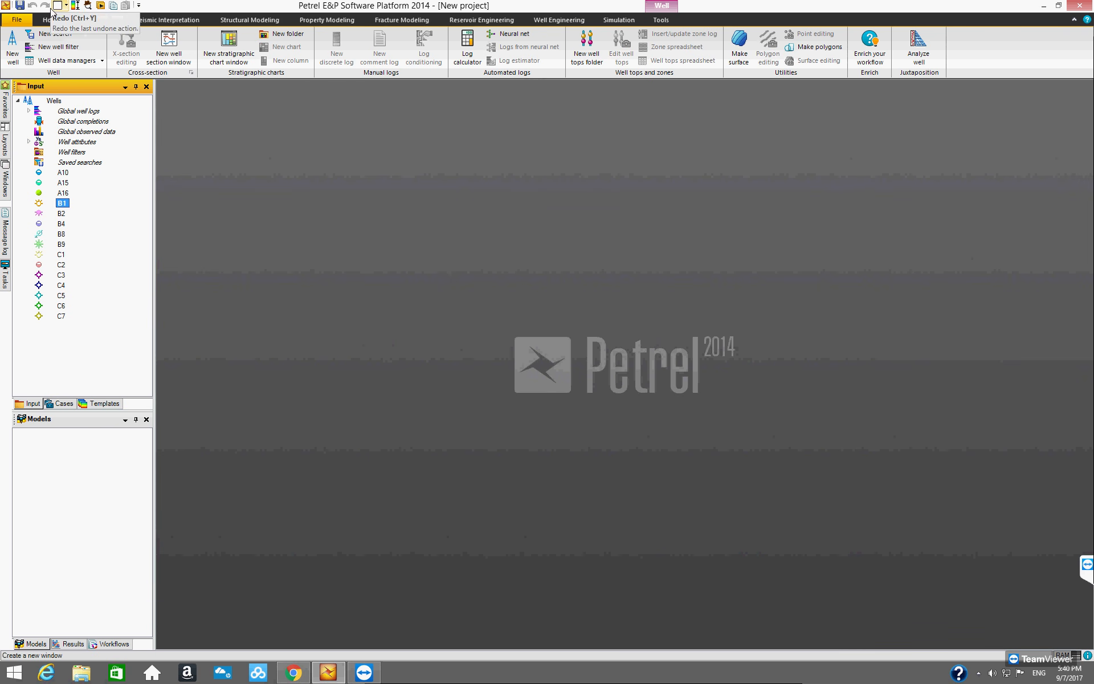
left_click(66, 7)
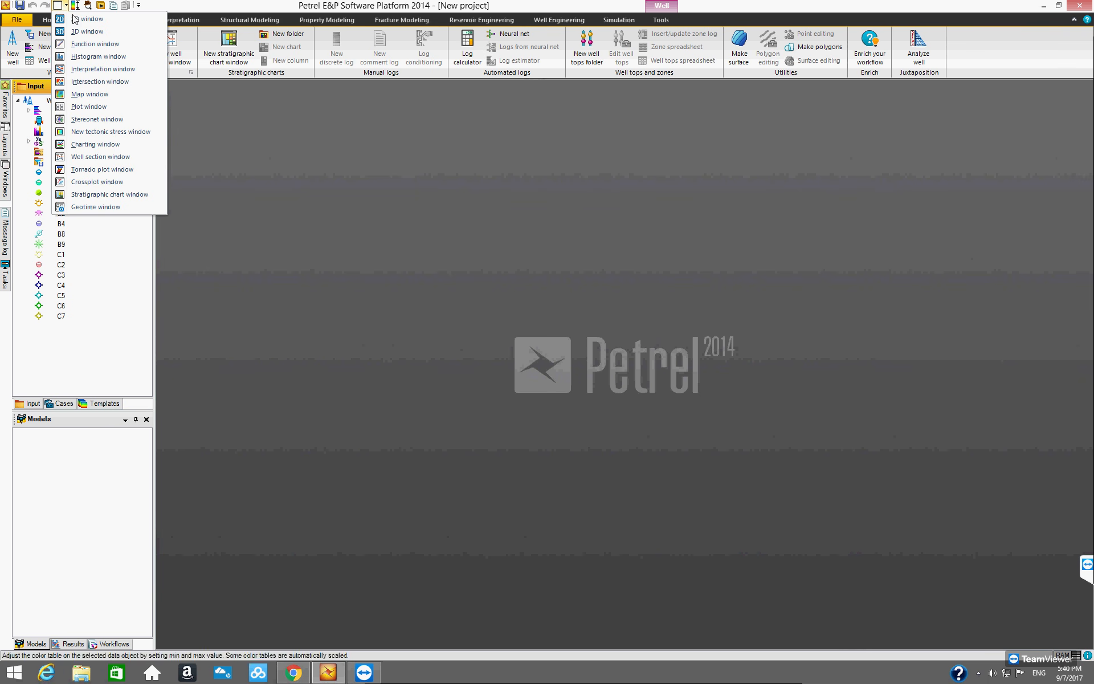
left_click(75, 32)
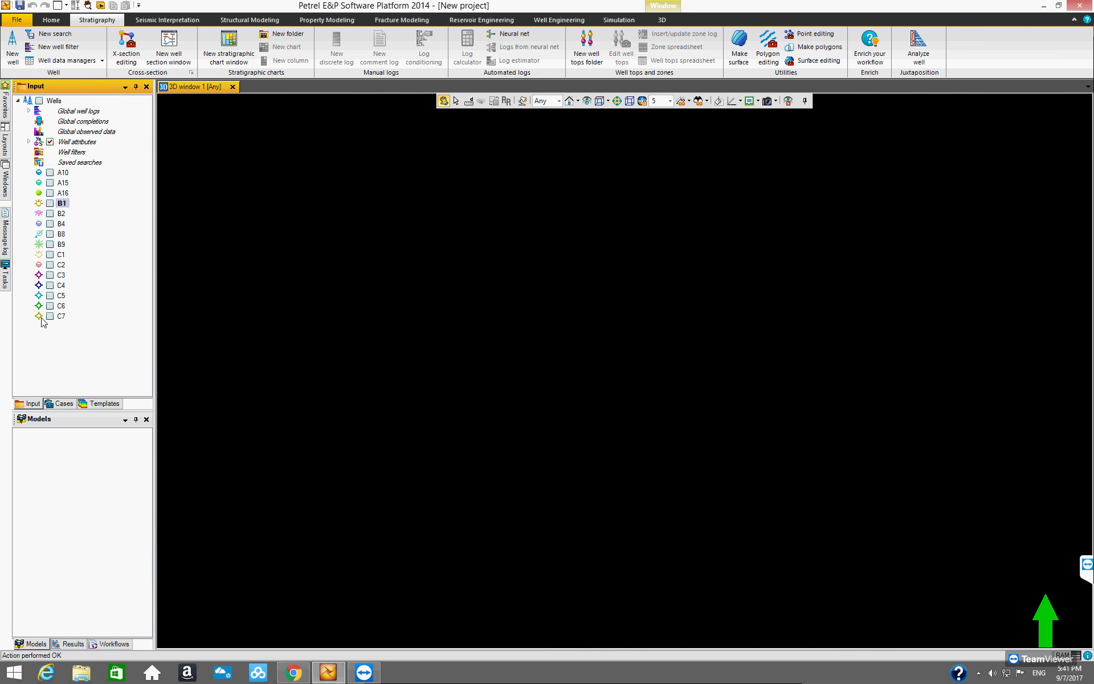
left_click(39, 101)
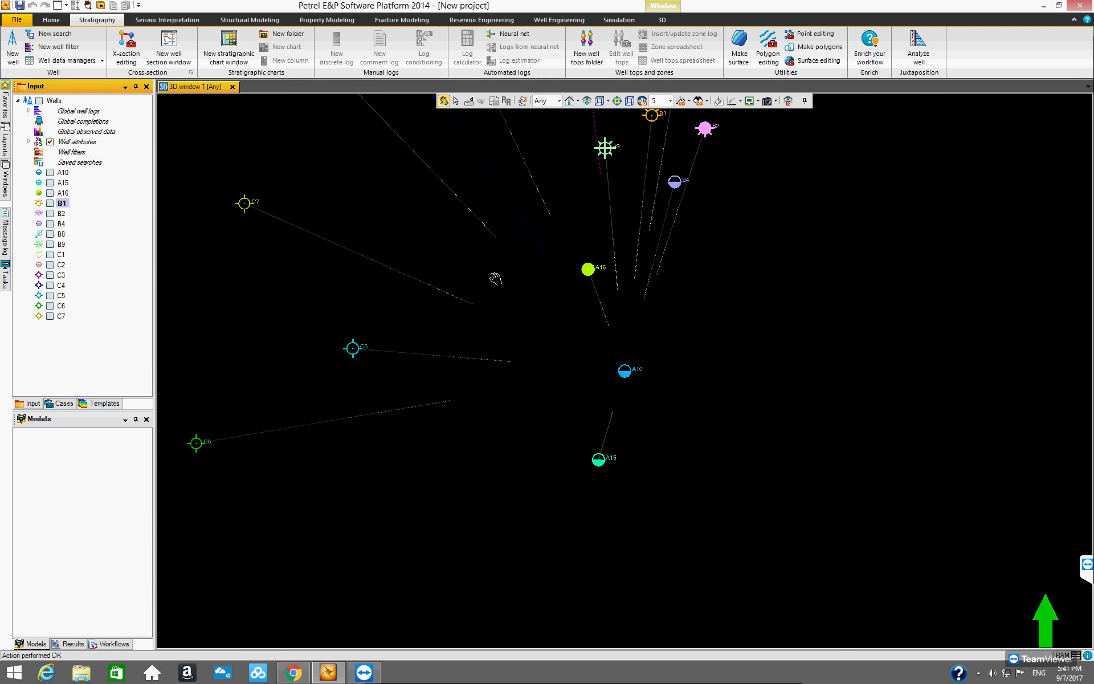
Step: Examine the wells' paths, names and symbols in the 3D window from different viewing angles
left_click_drag(501, 285, 504, 326)
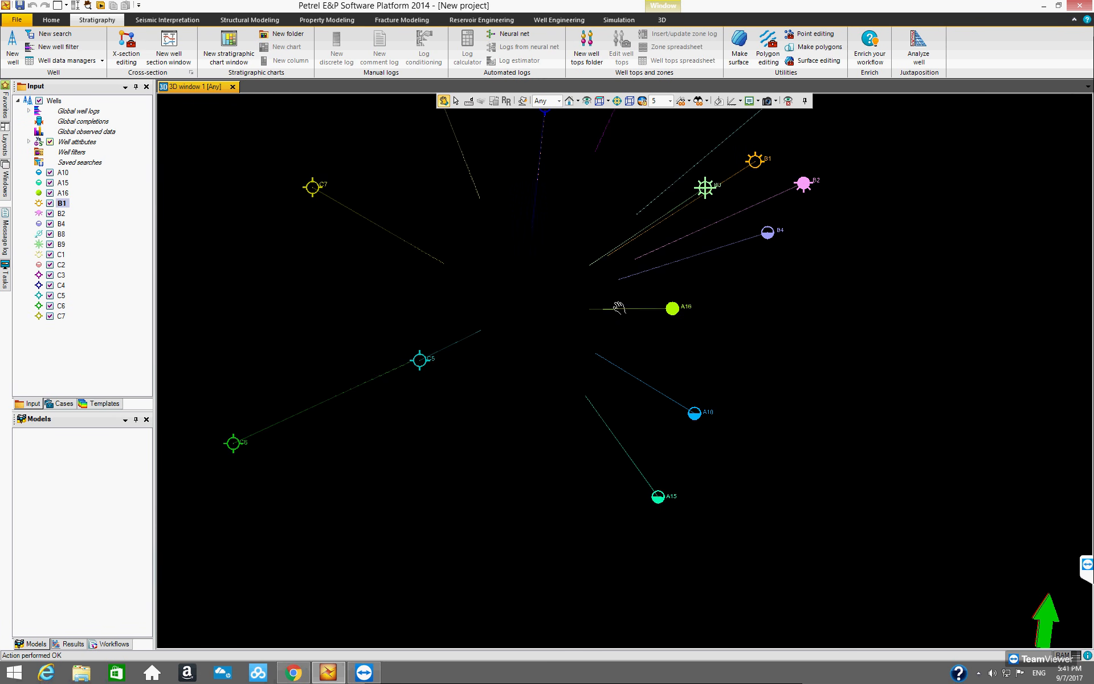
left_click_drag(569, 317, 561, 420)
left_click_drag(510, 380, 568, 368)
left_click_drag(627, 312, 545, 364)
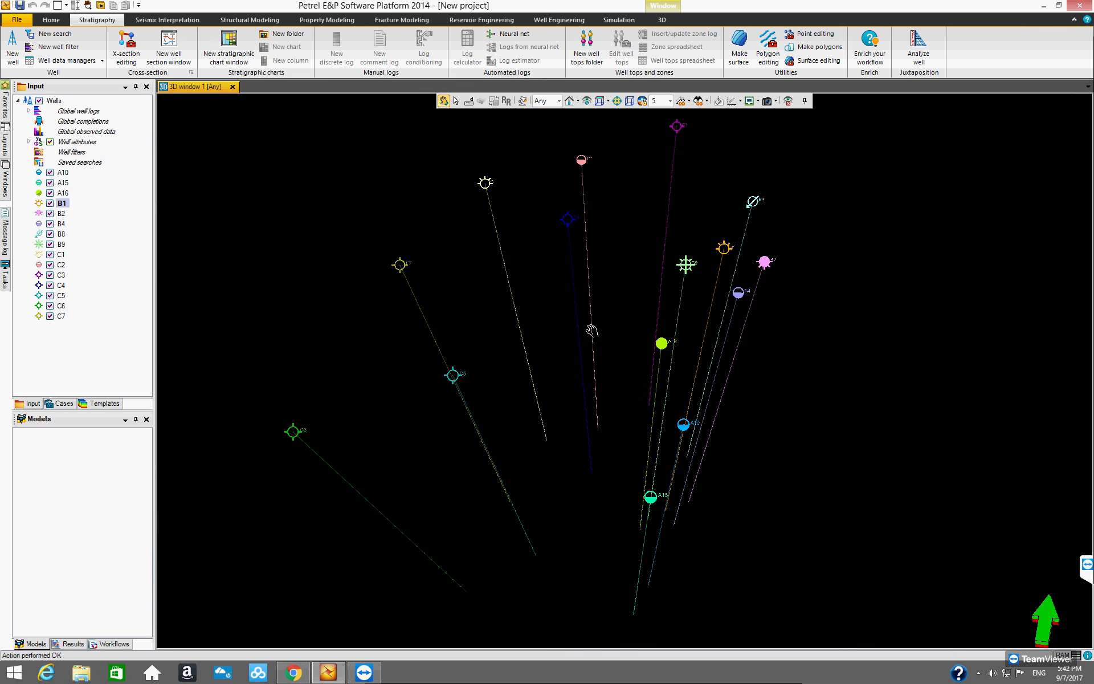
left_click_drag(566, 334, 569, 389)
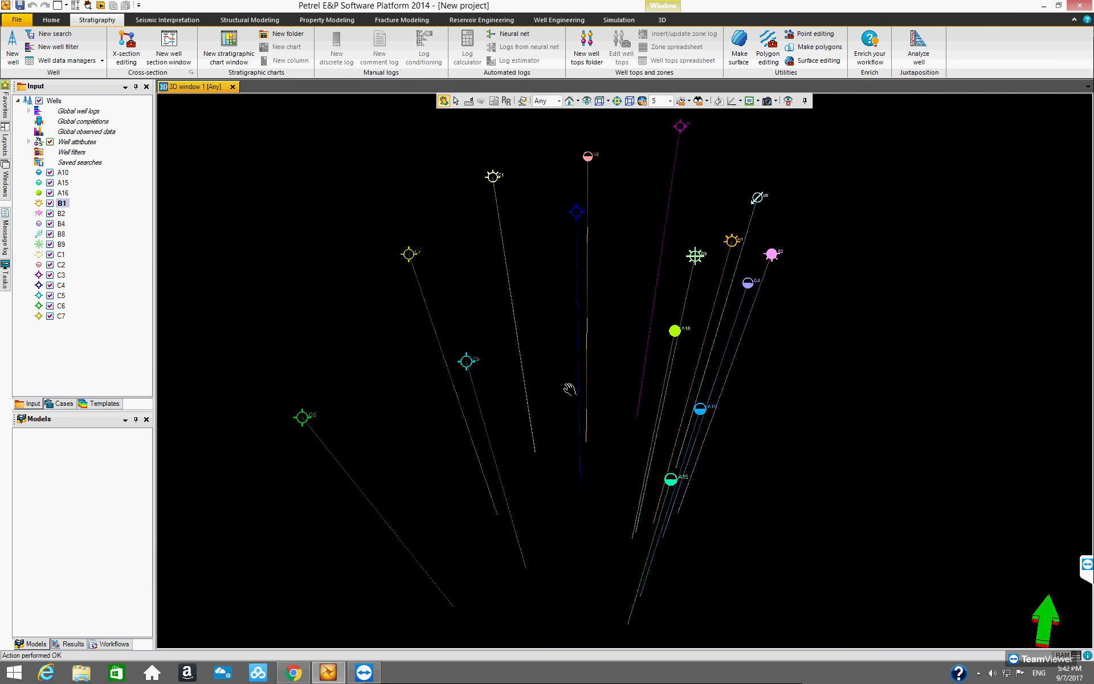
left_click_drag(601, 342, 625, 336)
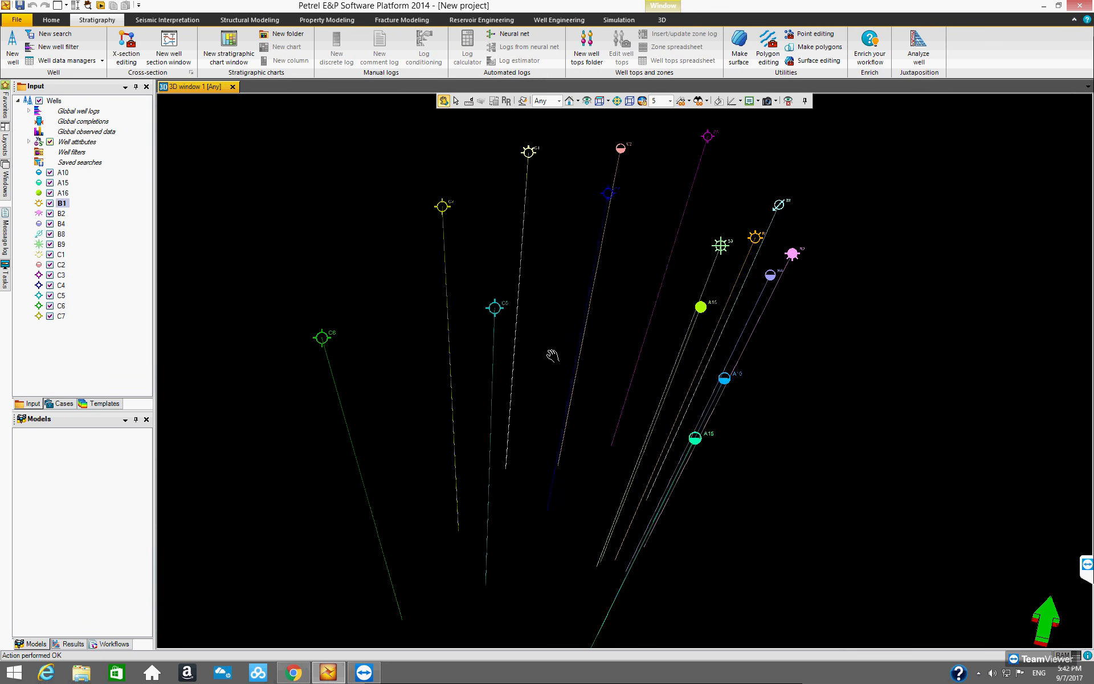
left_click_drag(546, 339, 510, 340)
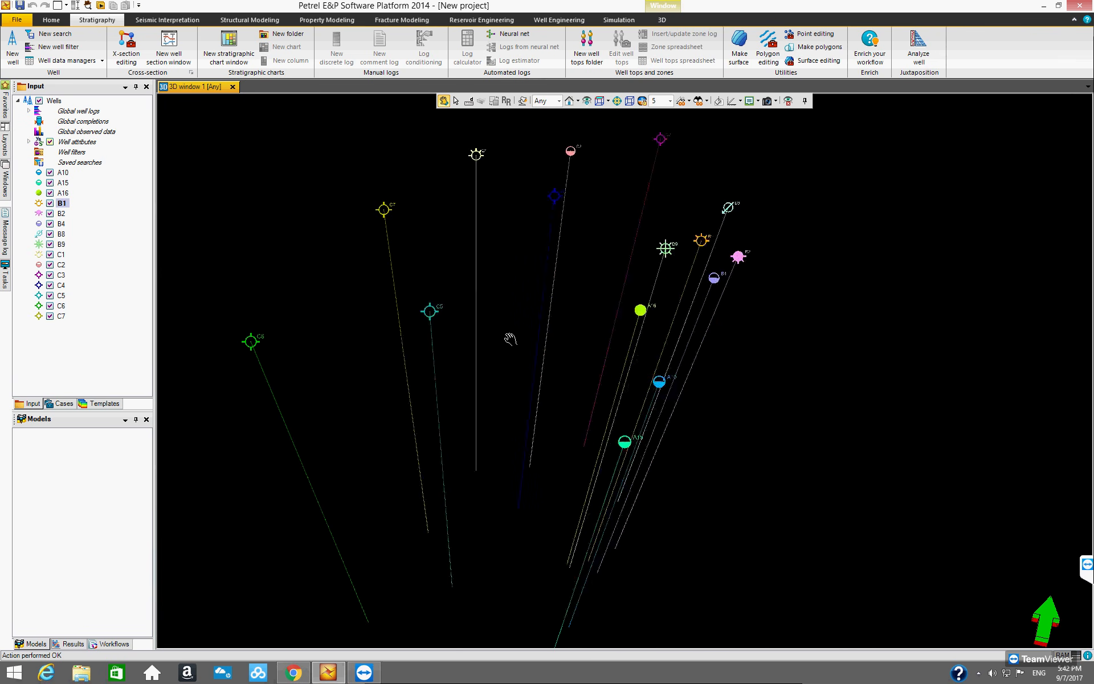
left_click_drag(523, 352, 593, 366)
left_click(530, 362)
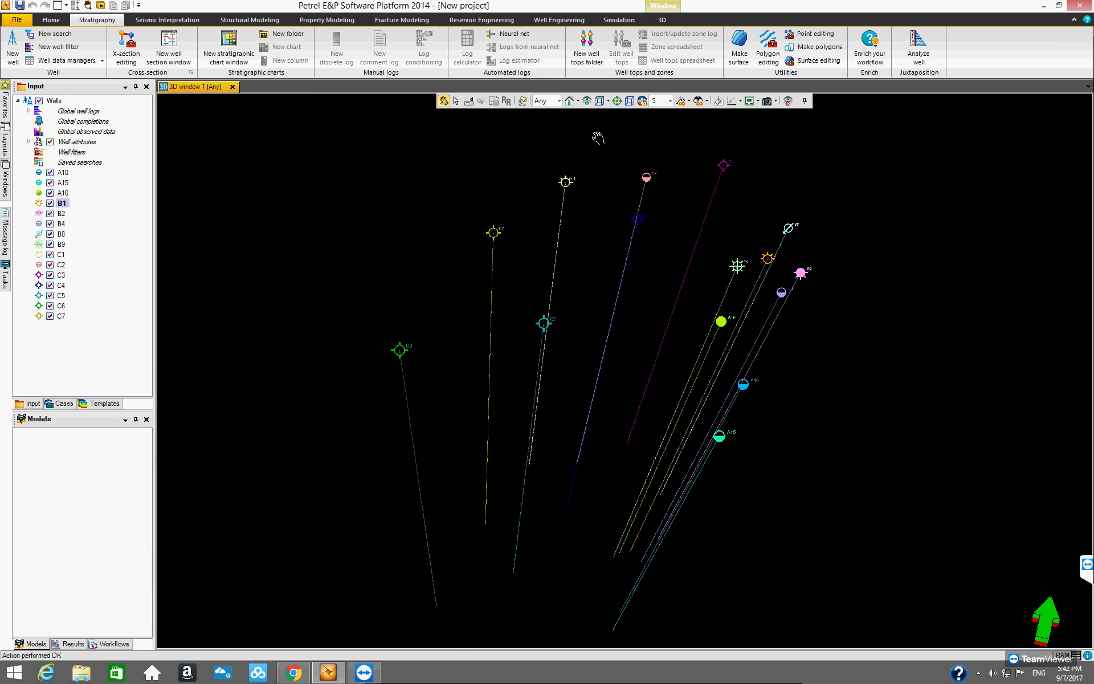
Step: Fit the wells in the 3D window and turn on the axis display around them
left_click(586, 101)
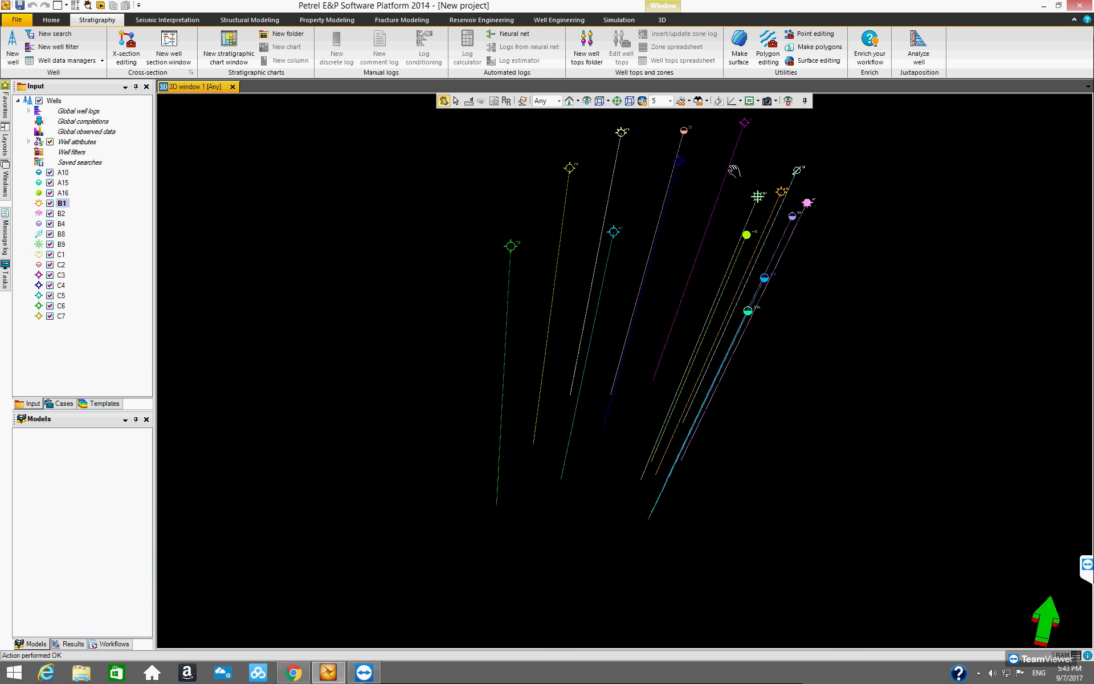
left_click(740, 101)
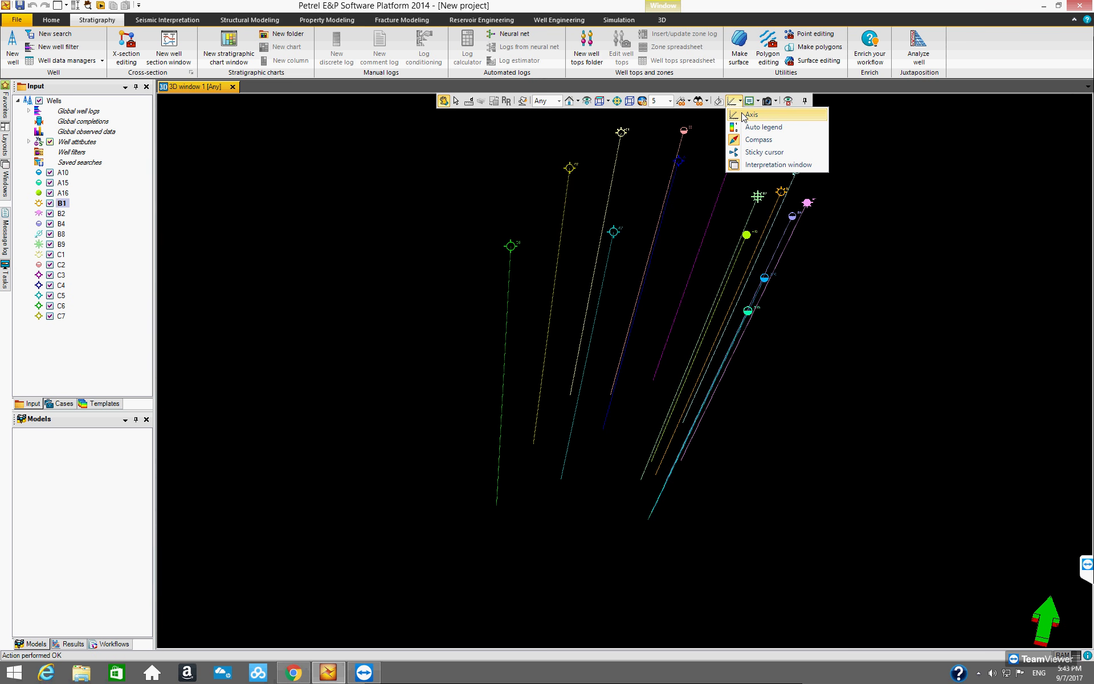
left_click(749, 115)
left_click_drag(685, 279, 561, 345)
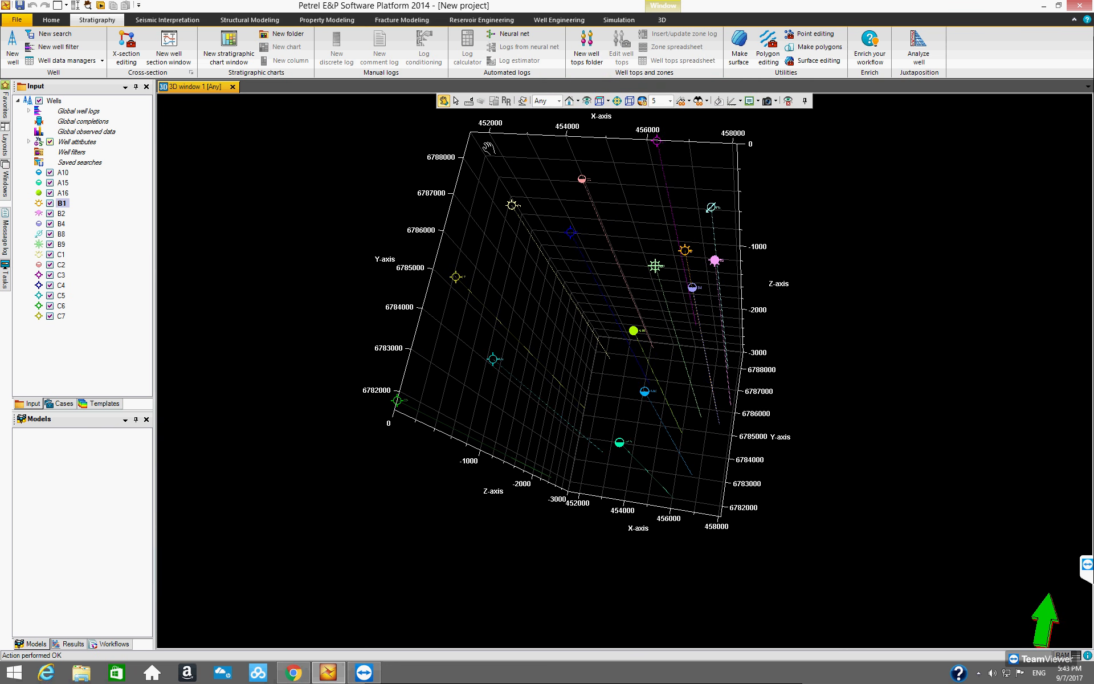
left_click_drag(694, 394, 754, 334)
left_click_drag(626, 379, 726, 398)
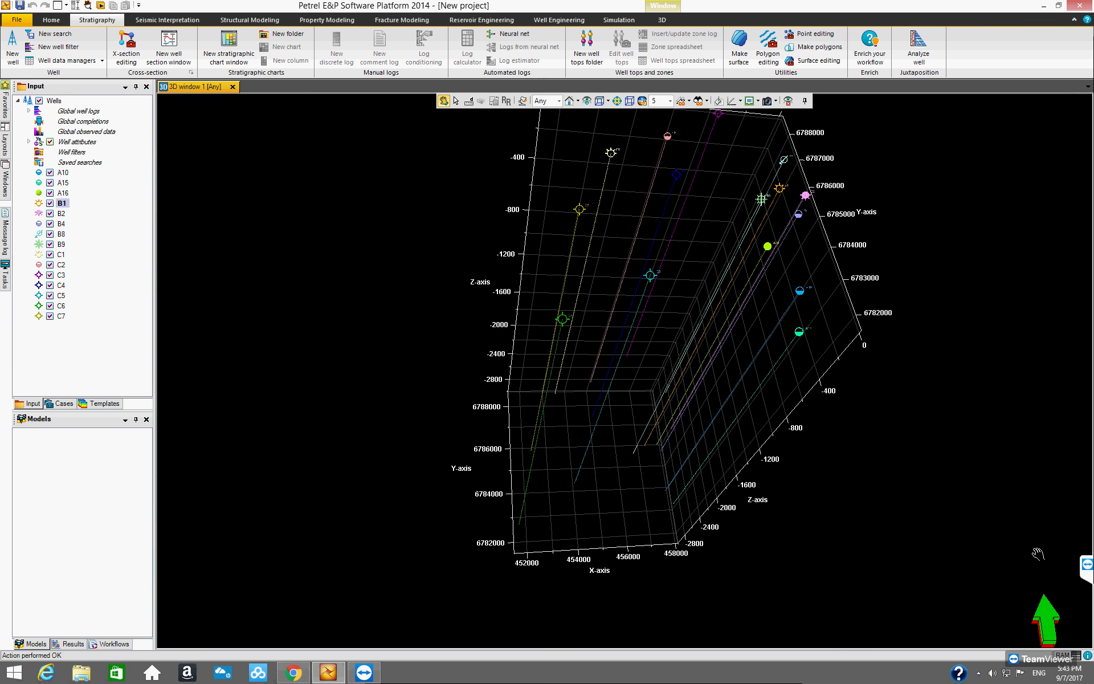
left_click_drag(740, 464, 692, 385)
left_click_drag(725, 470, 708, 433)
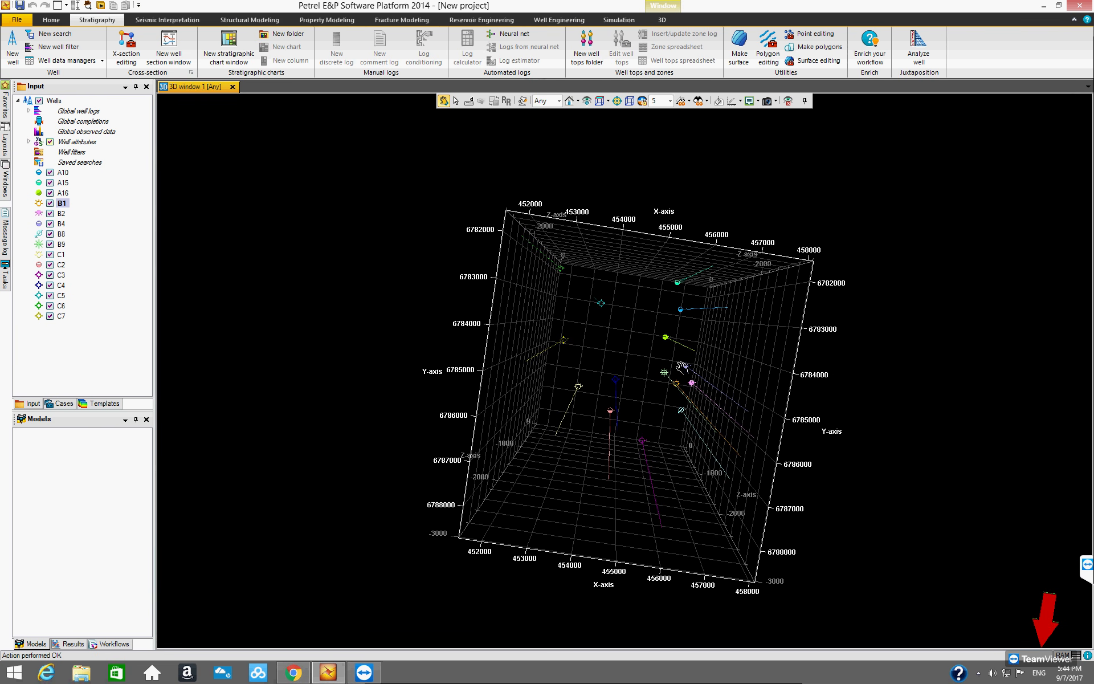
mouse_move(681, 373)
left_mouse_down()
mouse_move(633, 454)
mouse_move(596, 379)
mouse_move(657, 413)
mouse_move(681, 461)
mouse_move(662, 512)
mouse_move(647, 366)
mouse_move(559, 371)
mouse_move(569, 437)
mouse_move(706, 456)
mouse_move(847, 454)
mouse_move(879, 482)
mouse_move(867, 505)
mouse_move(767, 505)
mouse_move(712, 478)
mouse_move(681, 477)
mouse_move(686, 379)
left_mouse_up()
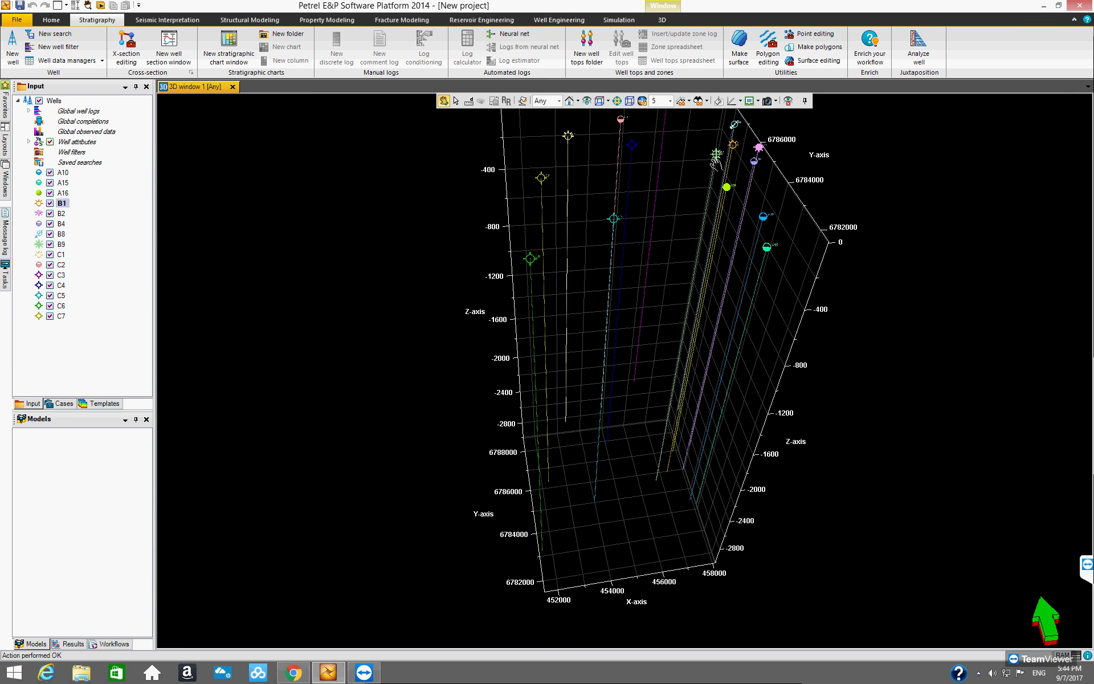
Step: Try a white background in the 3D window and restore the black one
left_click(719, 103)
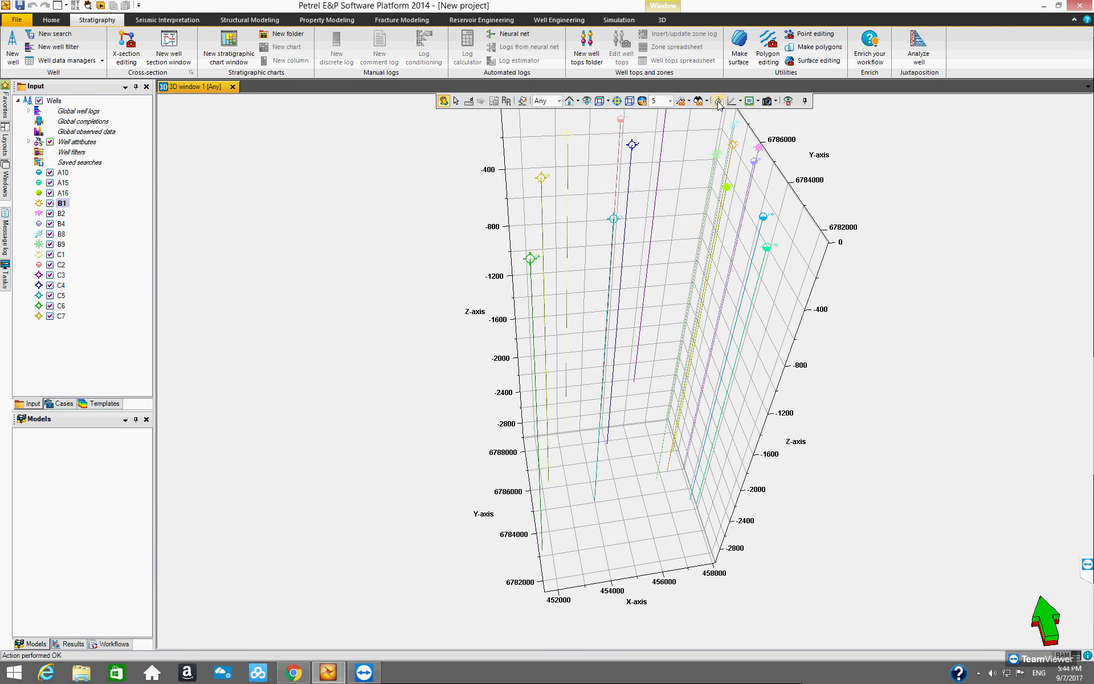
left_click_drag(711, 197, 726, 109)
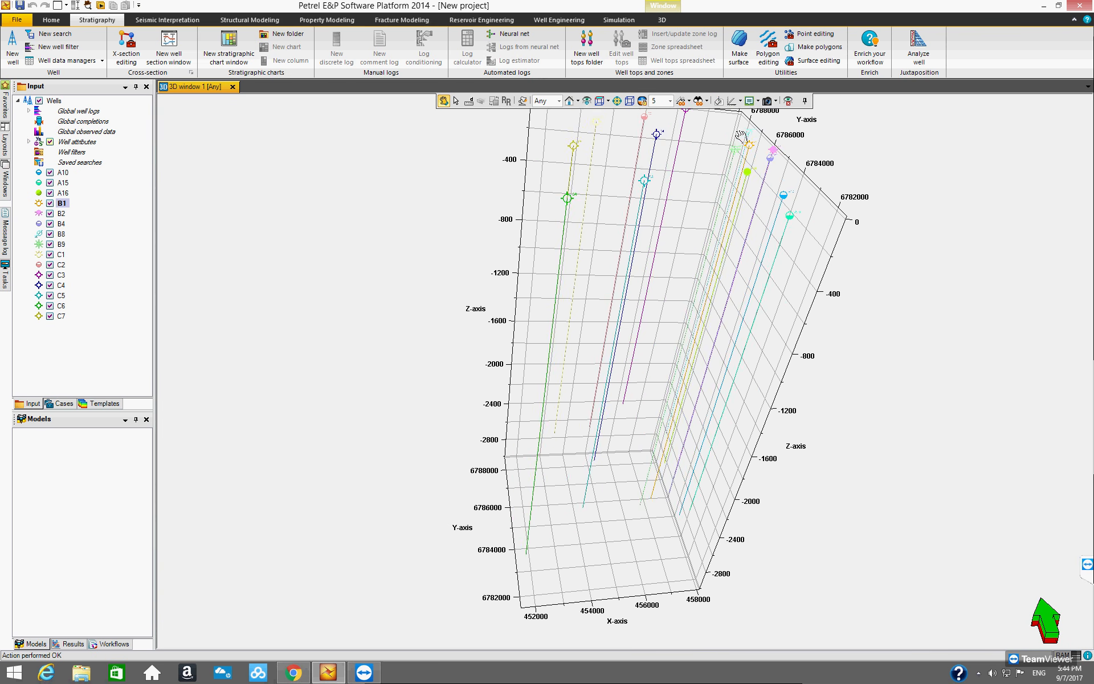
left_click(719, 101)
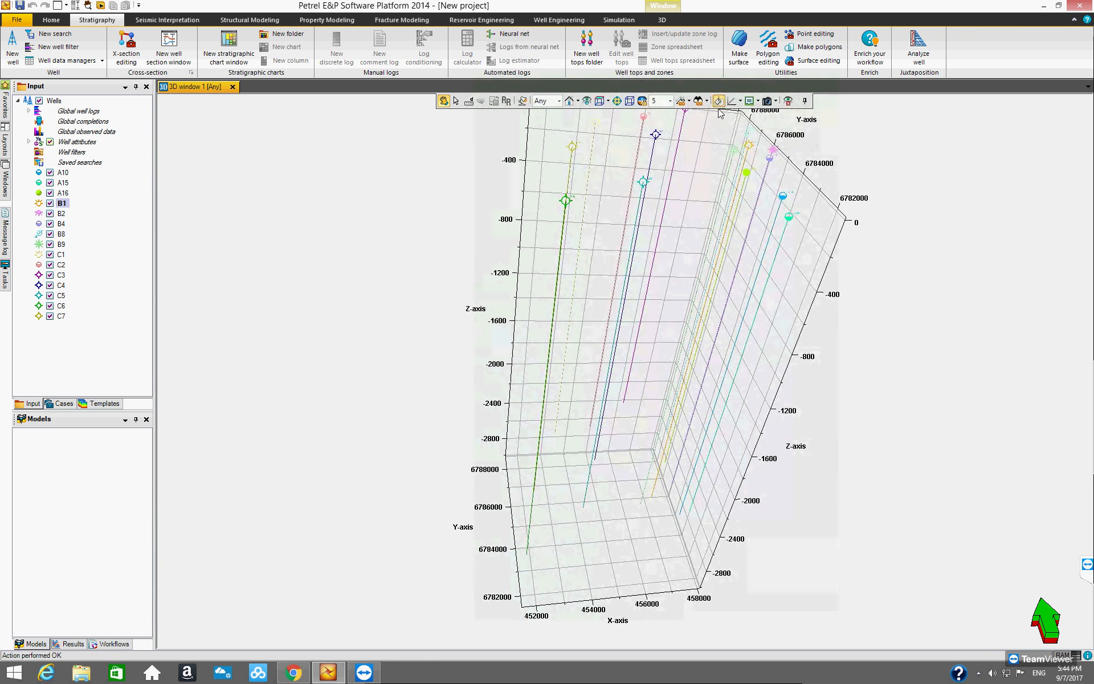
left_click_drag(620, 207, 490, 296)
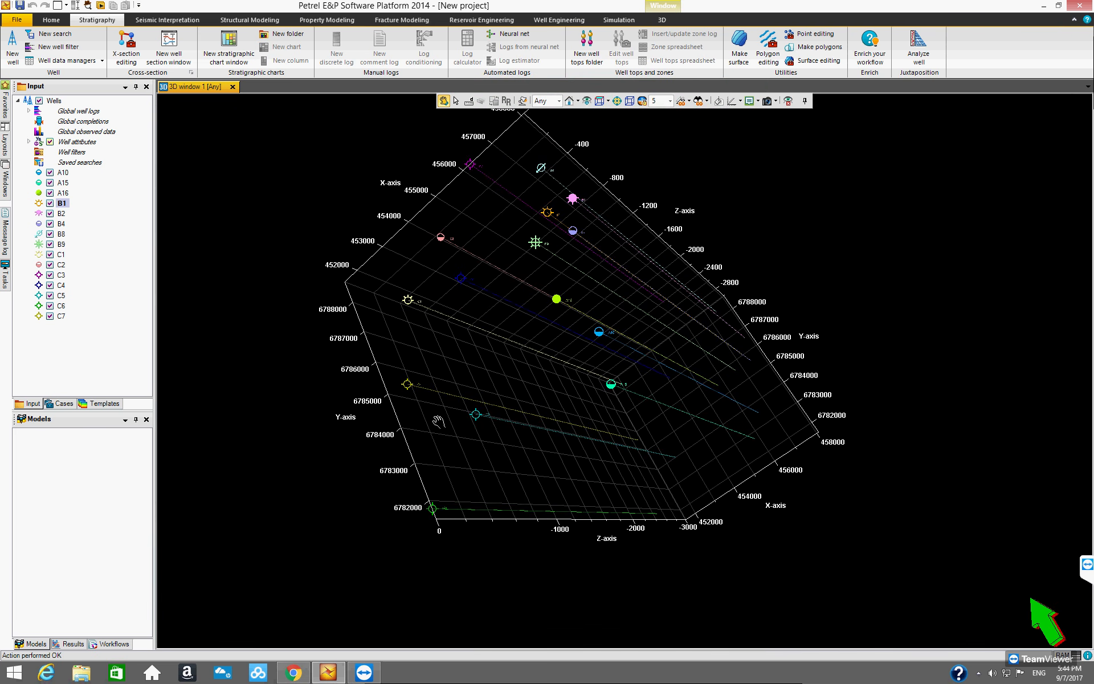
left_click_drag(595, 377, 614, 401)
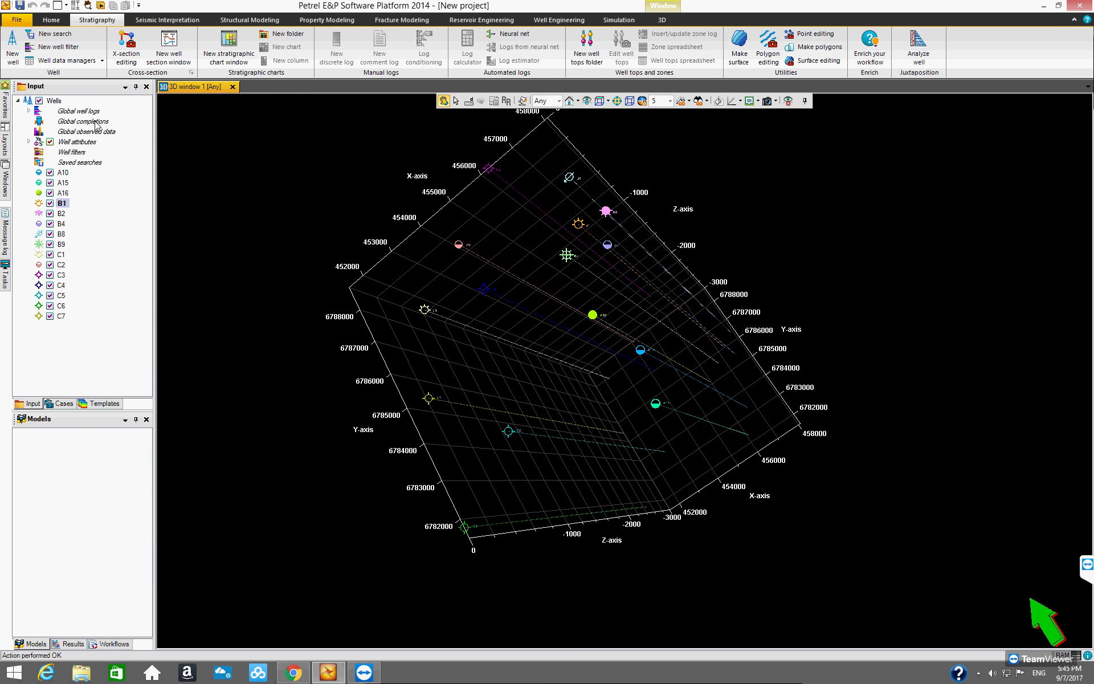
Step: Open the settings of the Wells folder, widen the dialog and review its general information and path style
left_click(54, 101)
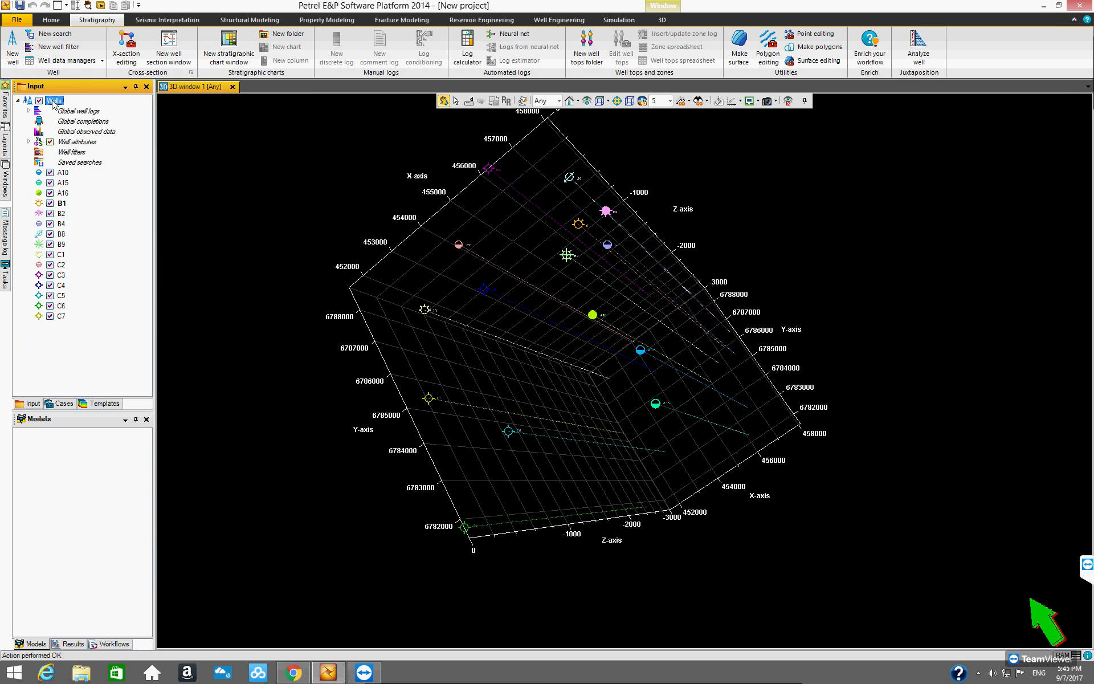
right_click(54, 102)
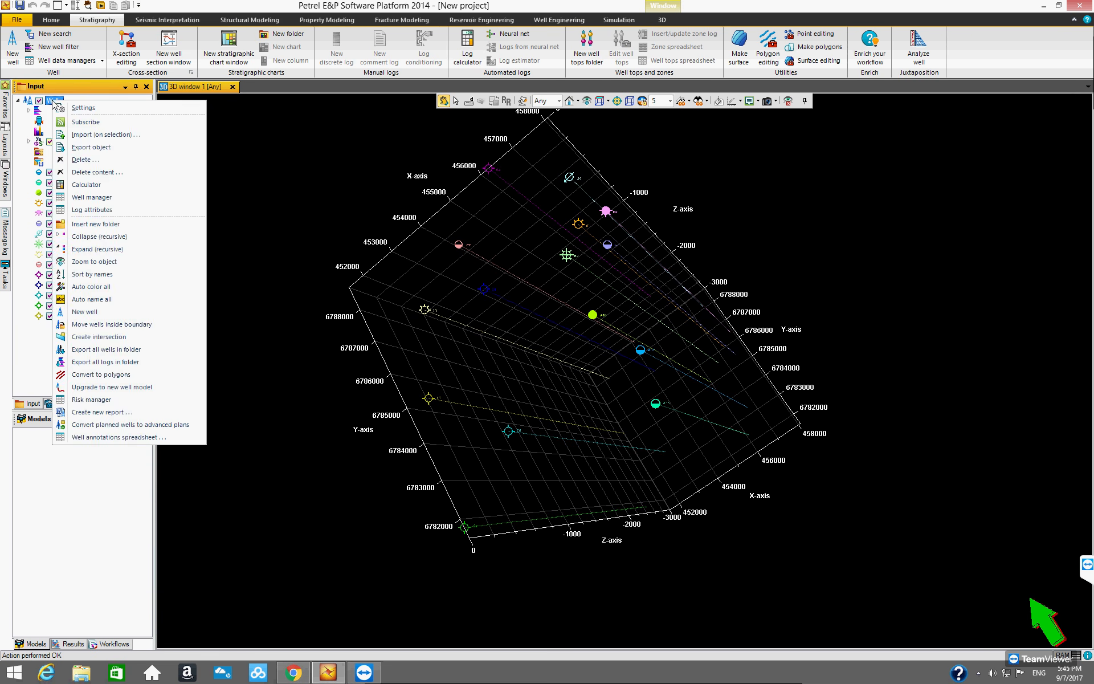
left_click(80, 108)
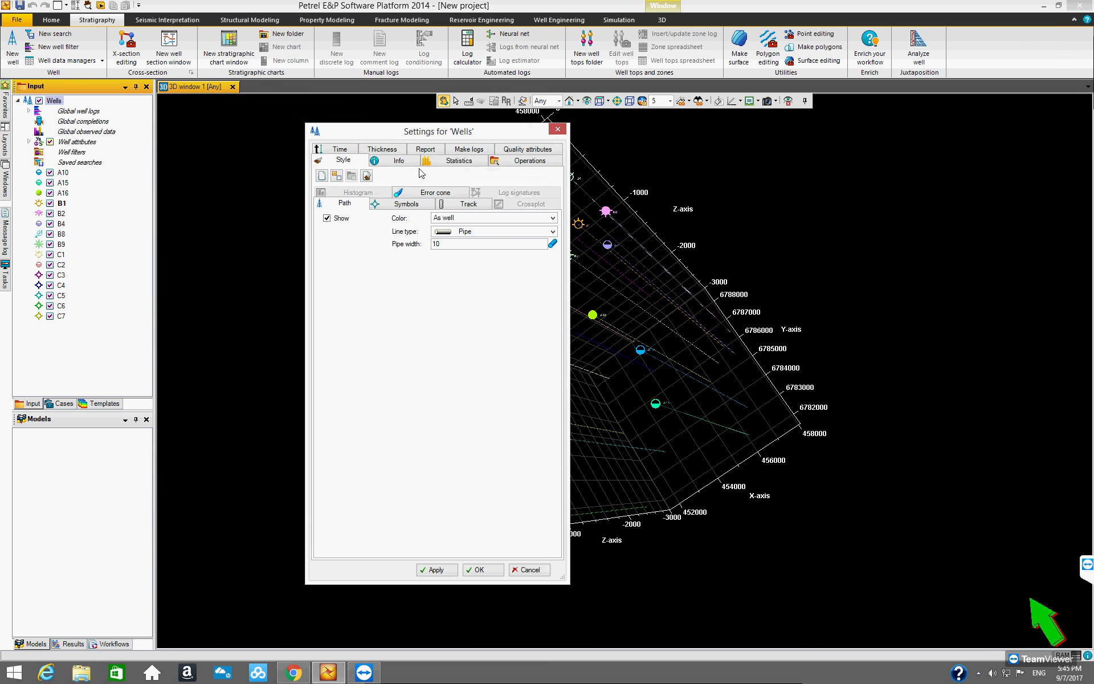
left_click_drag(573, 275, 730, 275)
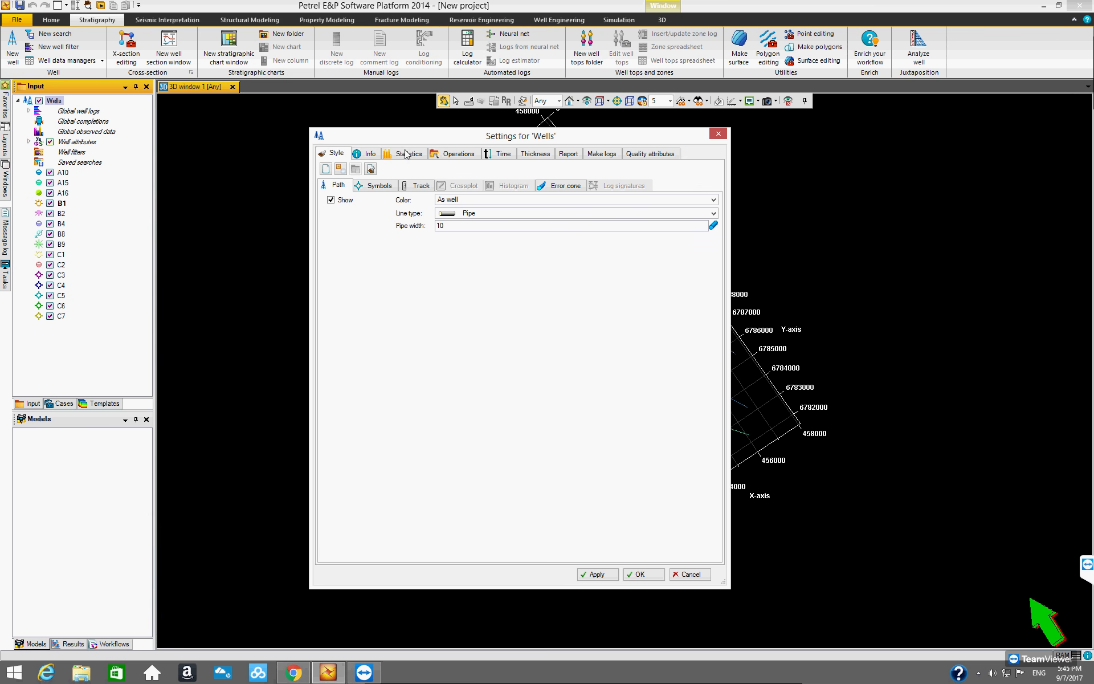
left_click_drag(483, 141, 478, 146)
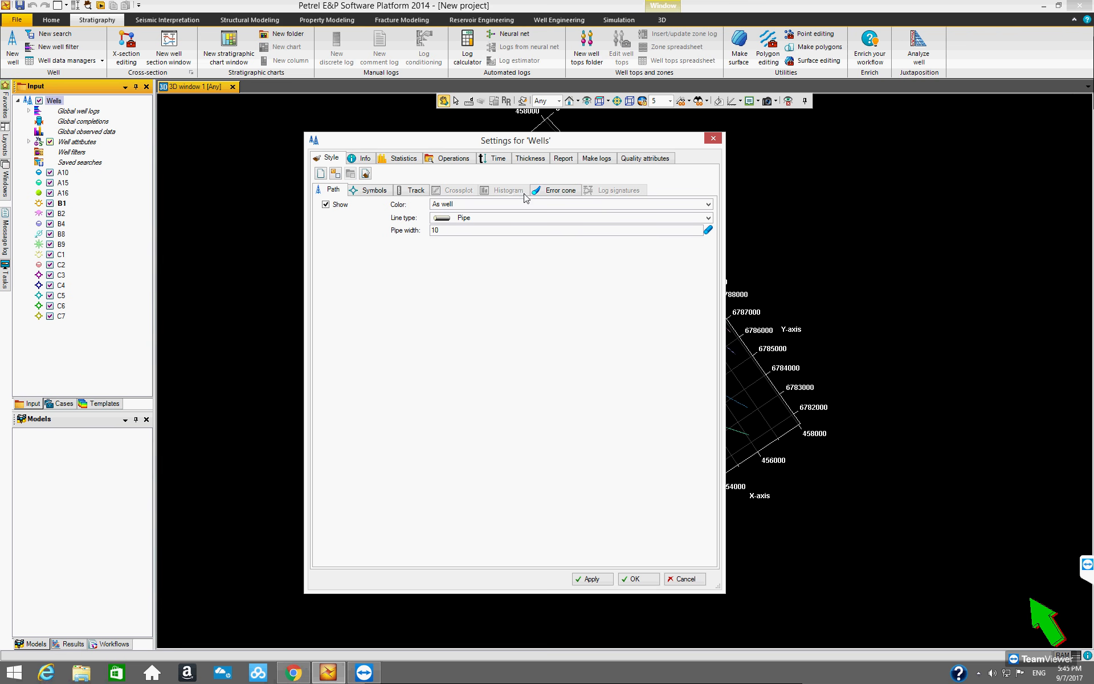
left_click(365, 159)
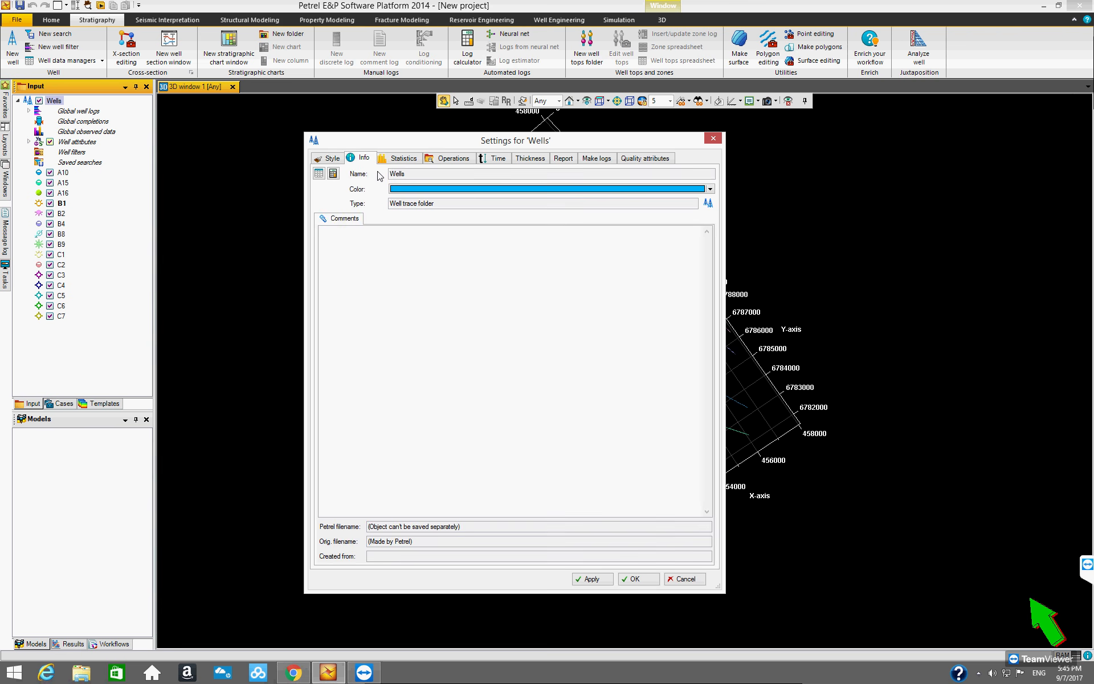
left_click(329, 158)
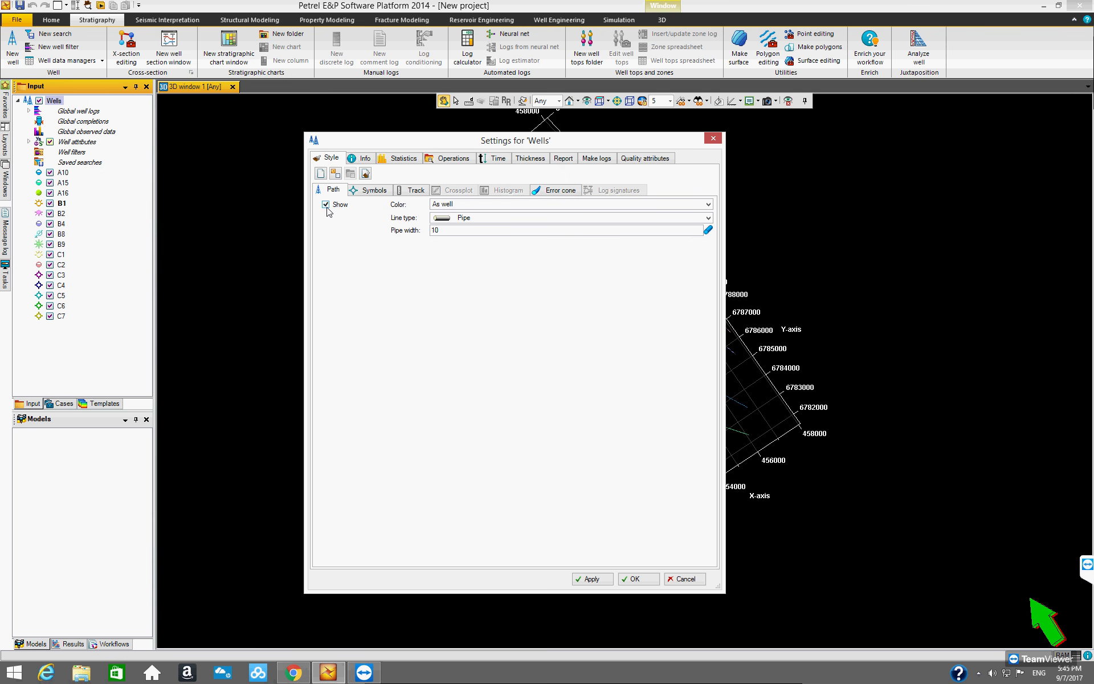
Step: Set the well paths' line type to Pipe with a pipe width of 100 and apply it to the 3D view
left_click_drag(543, 148, 442, 128)
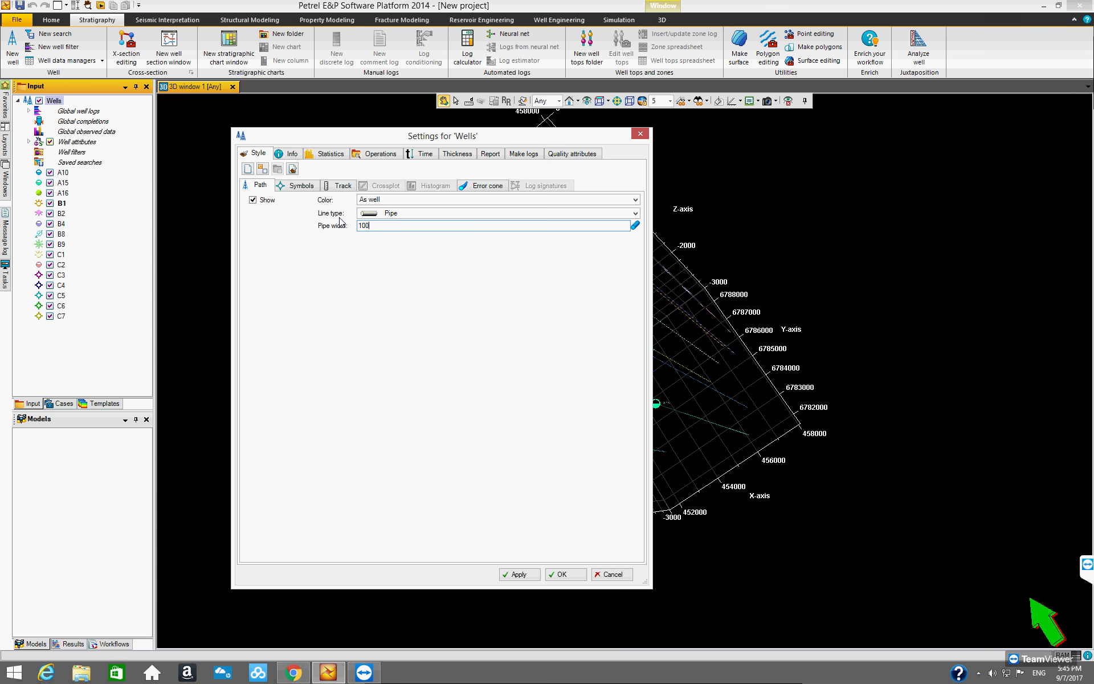
left_click(635, 213)
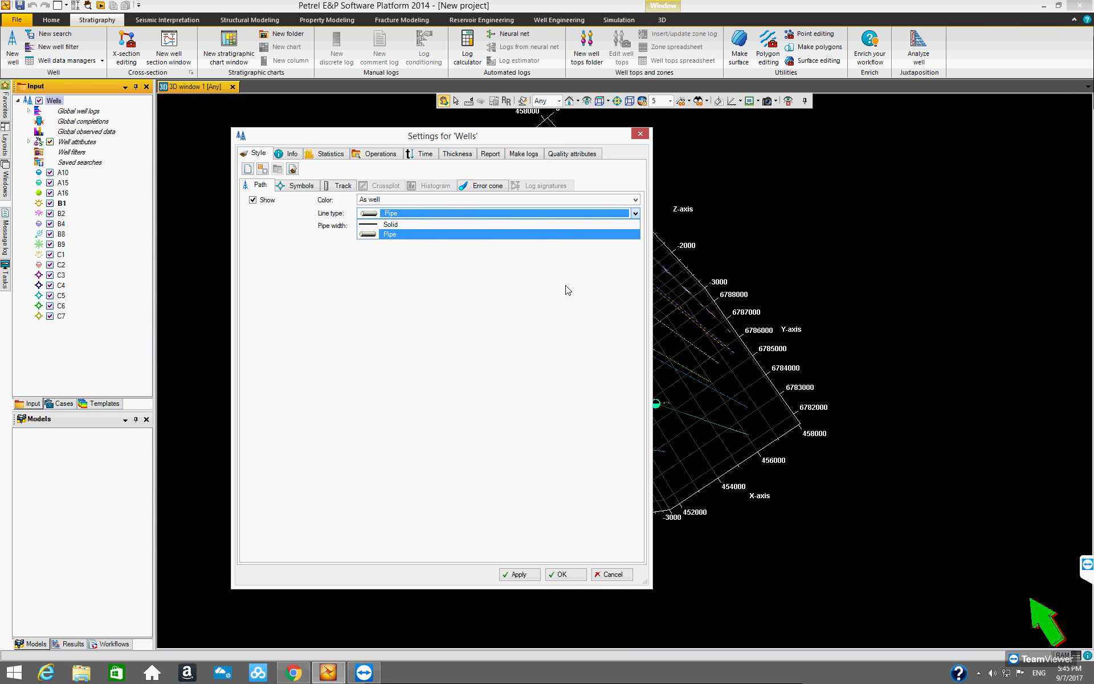
left_click(499, 235)
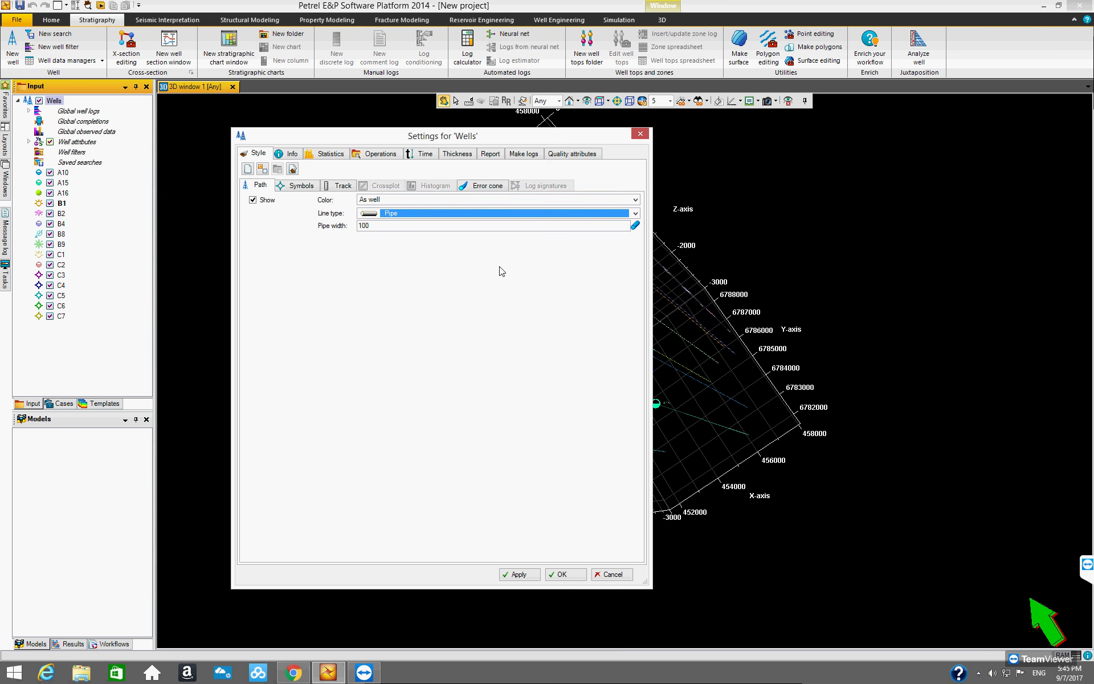
left_click_drag(519, 139, 319, 139)
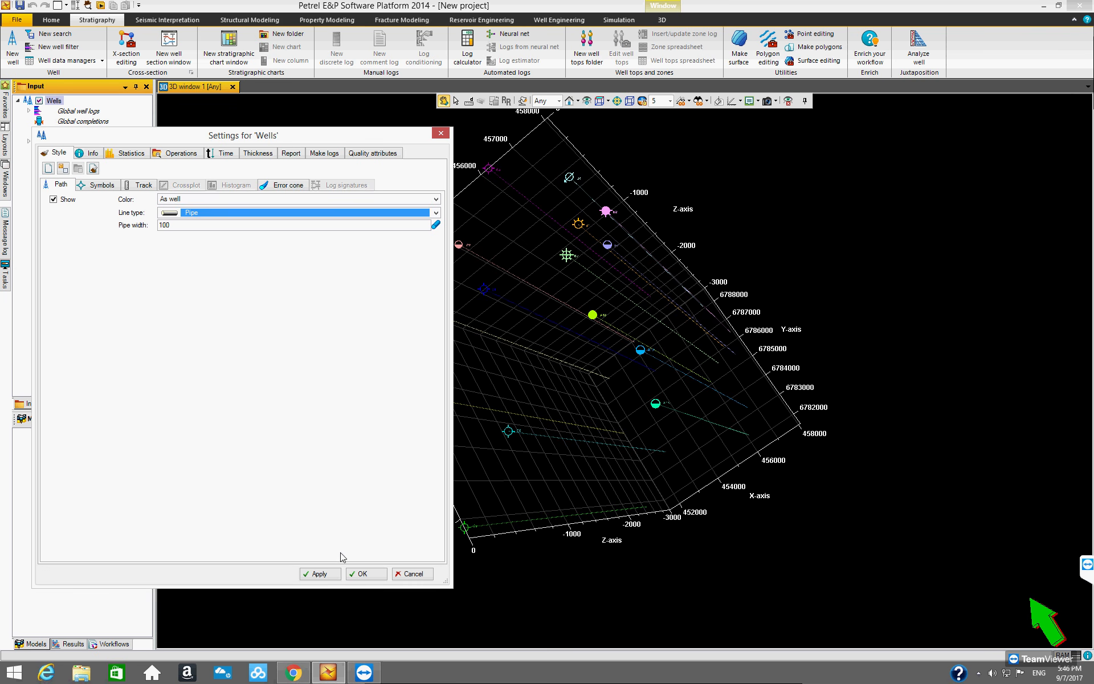
left_click(319, 574)
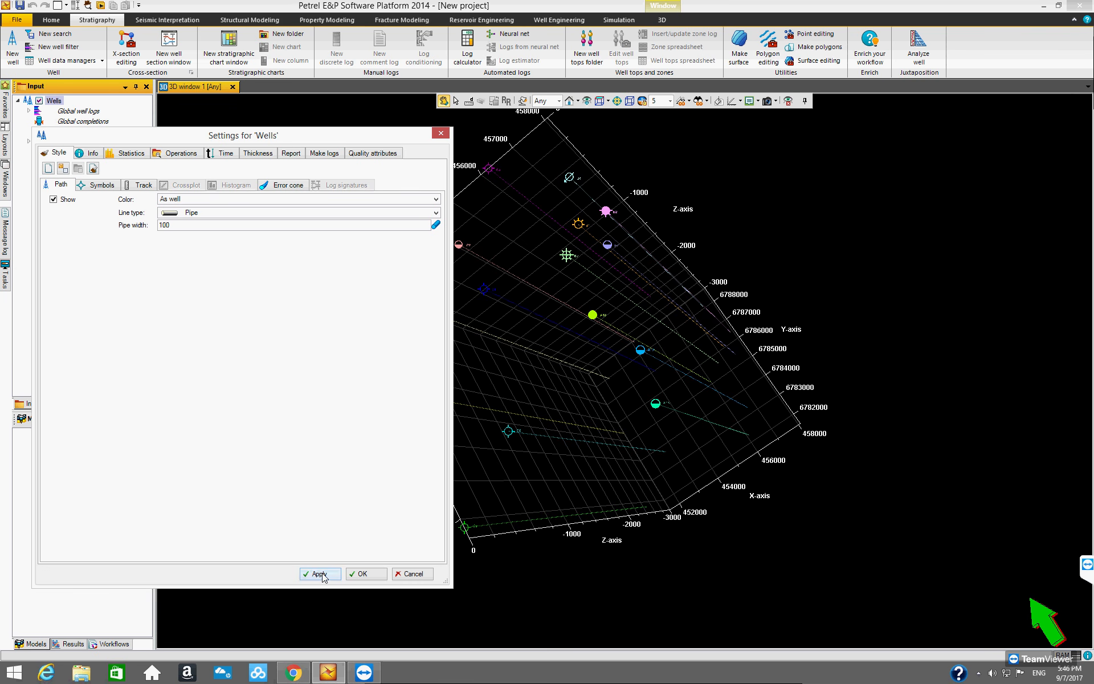
left_click_drag(661, 409, 756, 363)
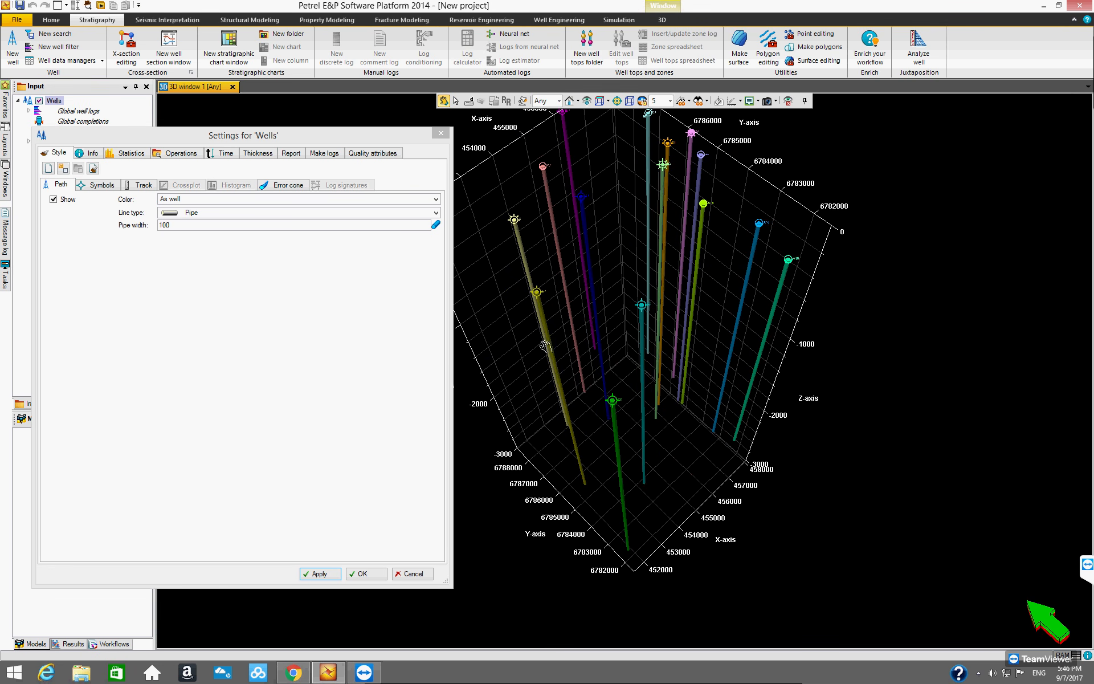
left_click_drag(601, 364, 606, 278)
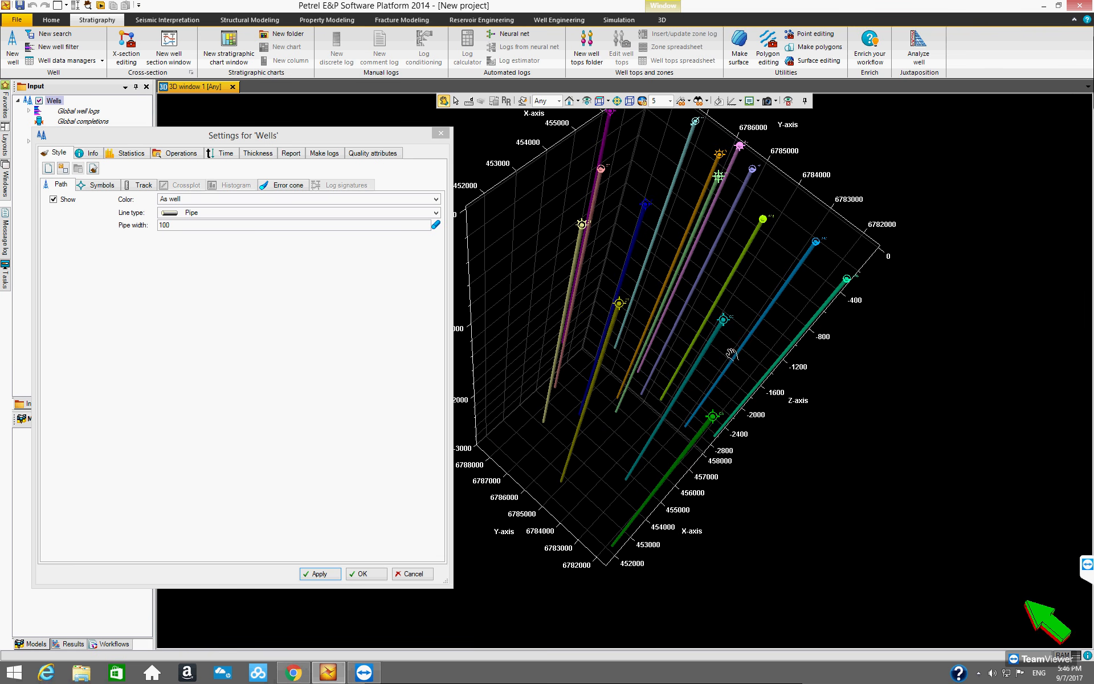
left_click_drag(735, 355, 693, 361)
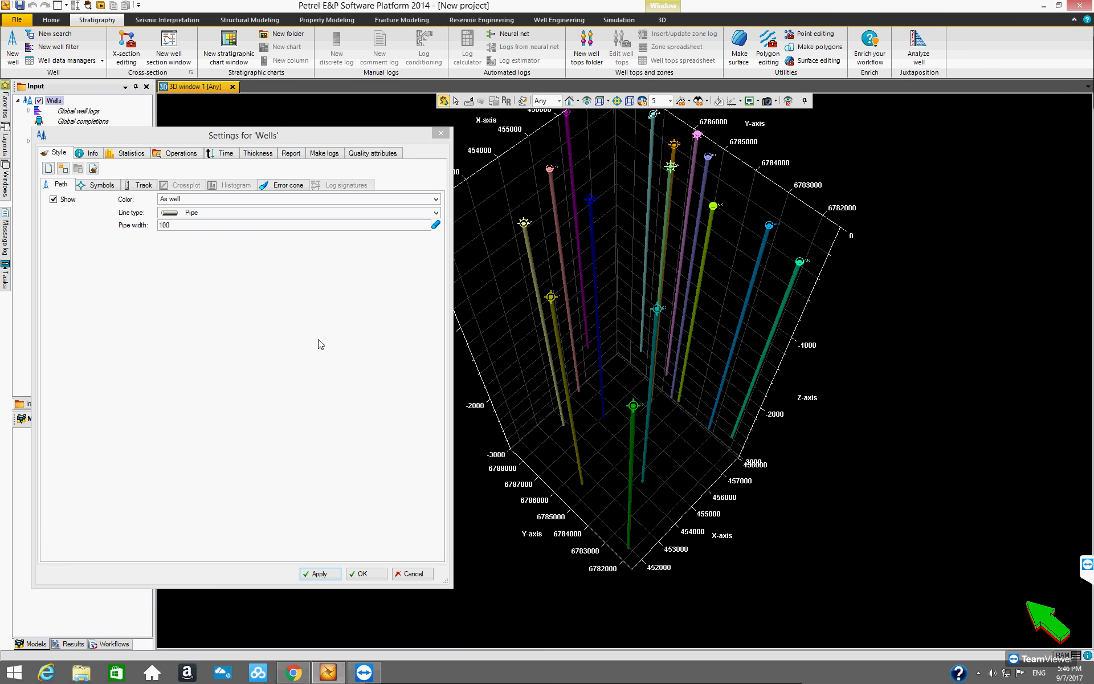
Step: Set the wells' label font size to 300 and symbol size to 130, and apply the changes
left_click_drag(340, 140, 479, 168)
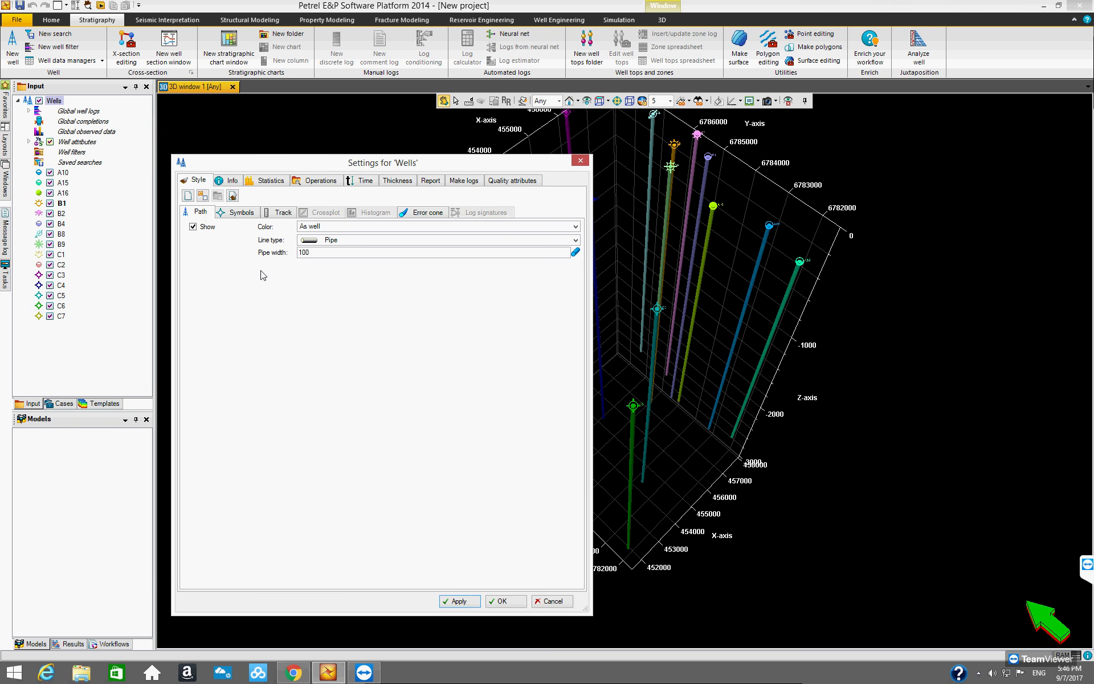
left_click(241, 213)
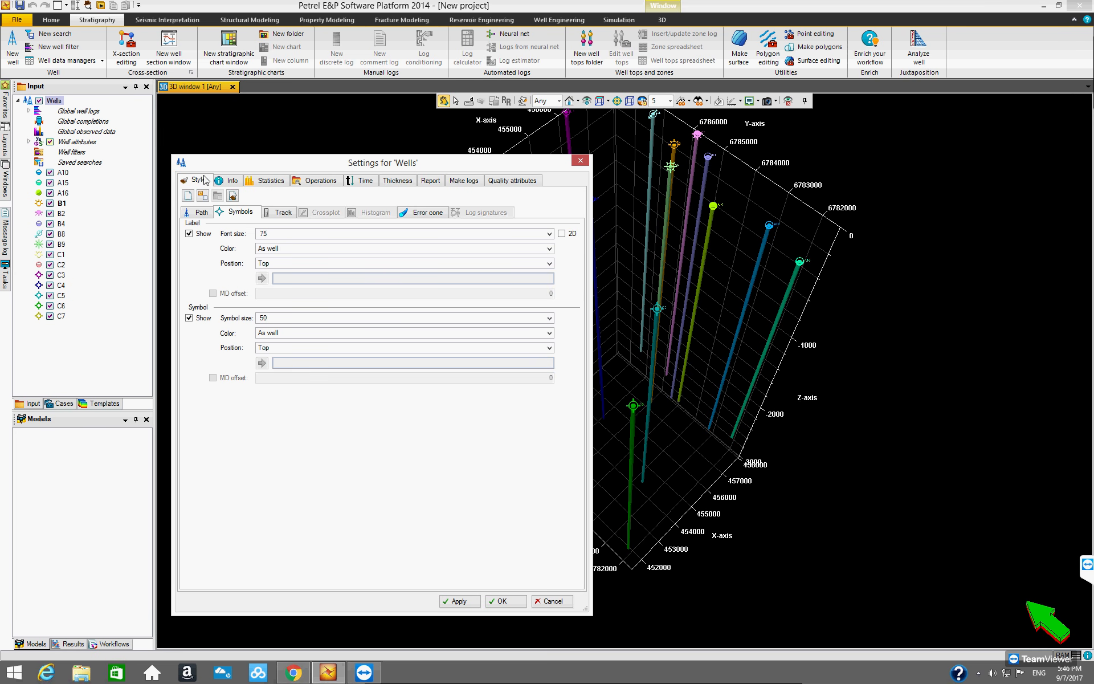
left_click_drag(311, 168, 774, 158)
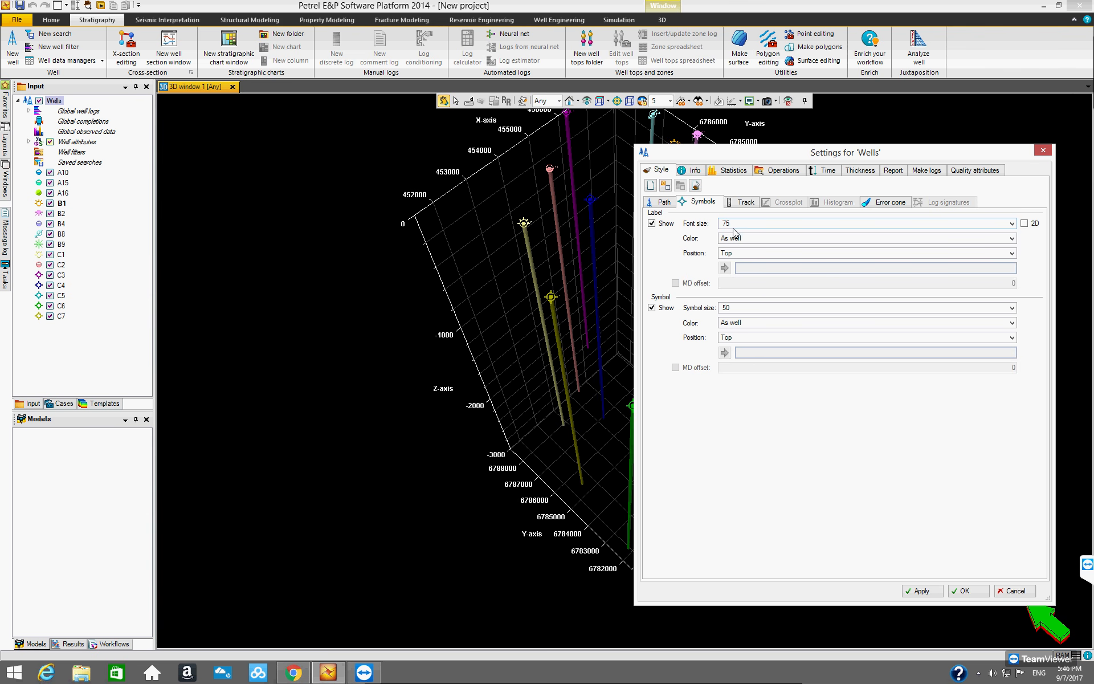
left_click(1012, 223)
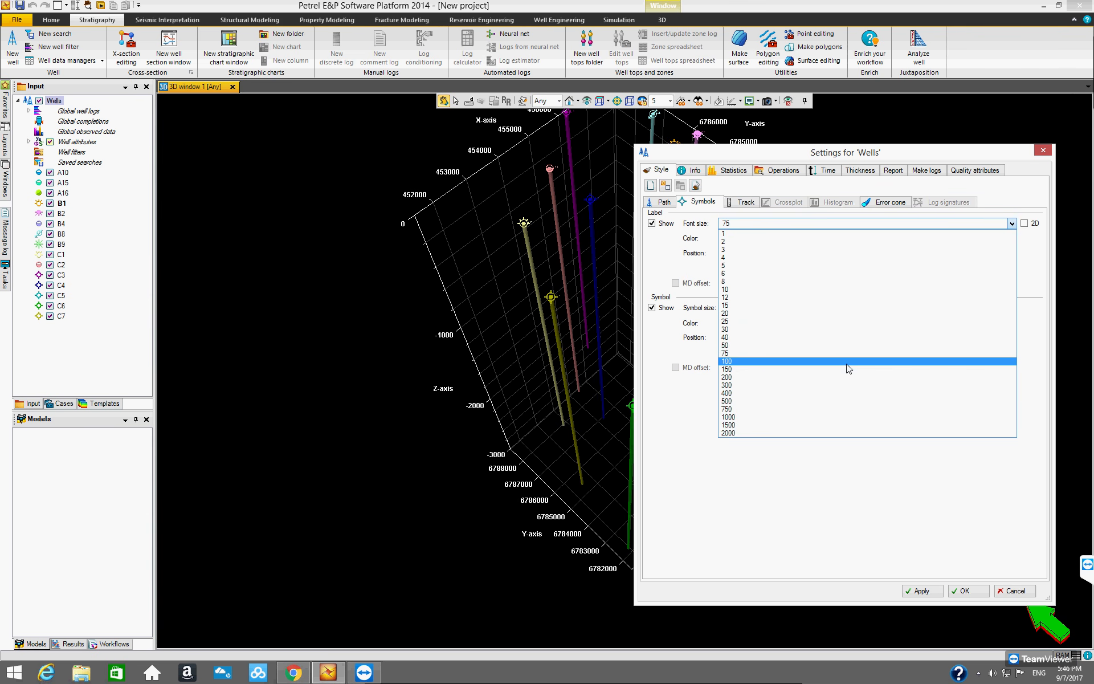
left_click(846, 385)
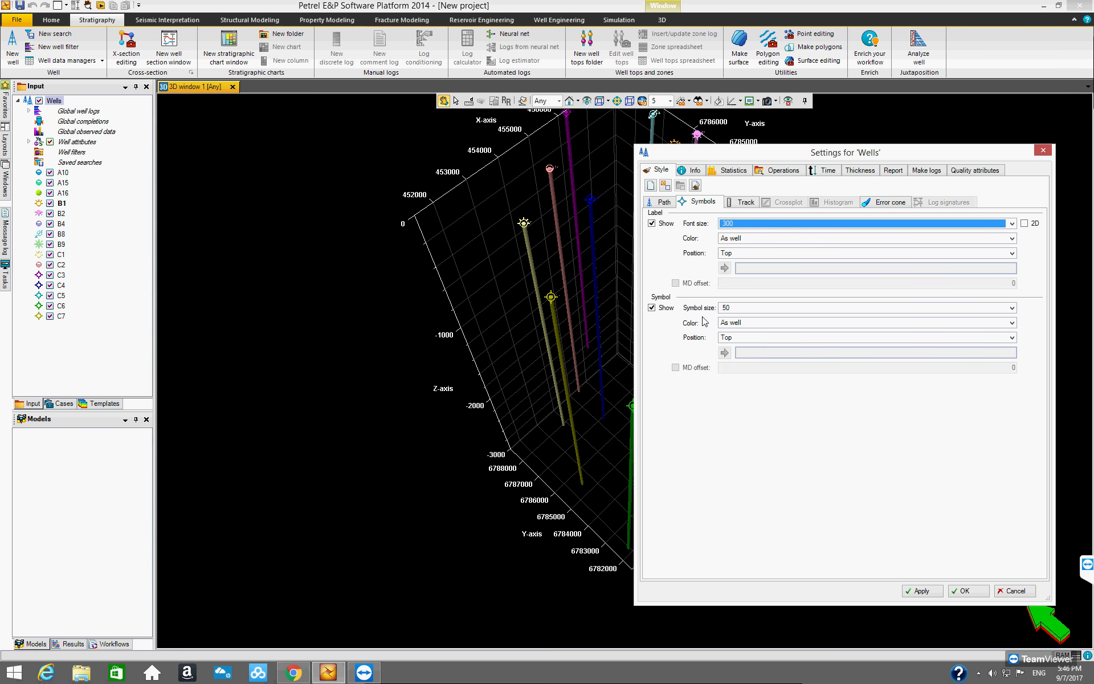
left_click(1011, 308)
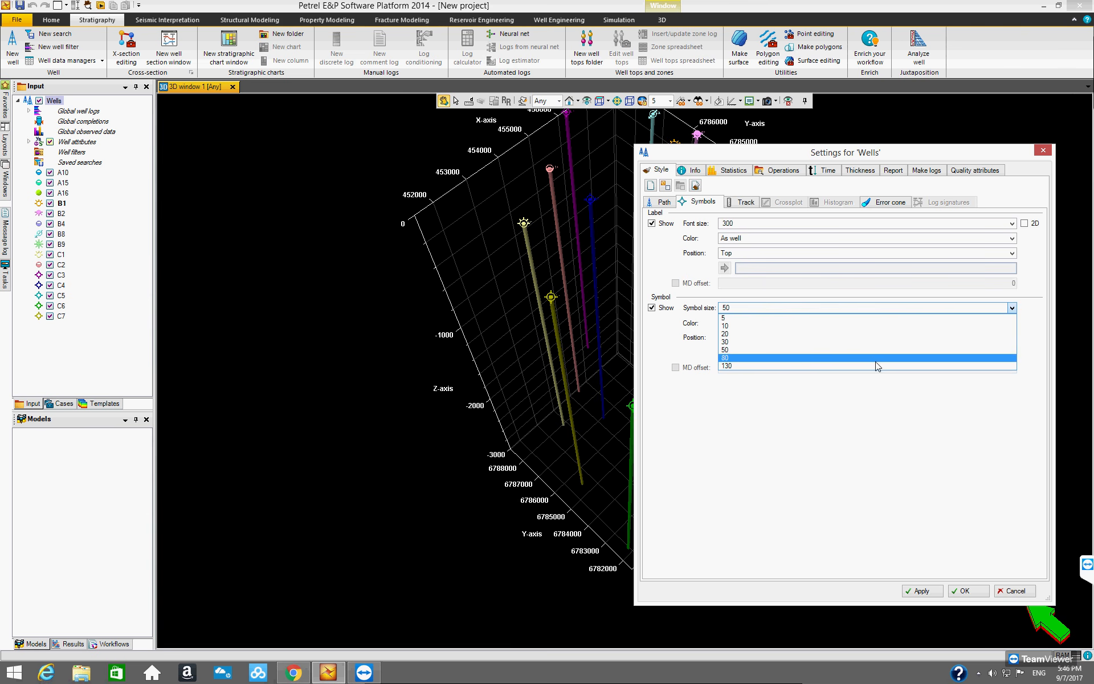
left_click(876, 366)
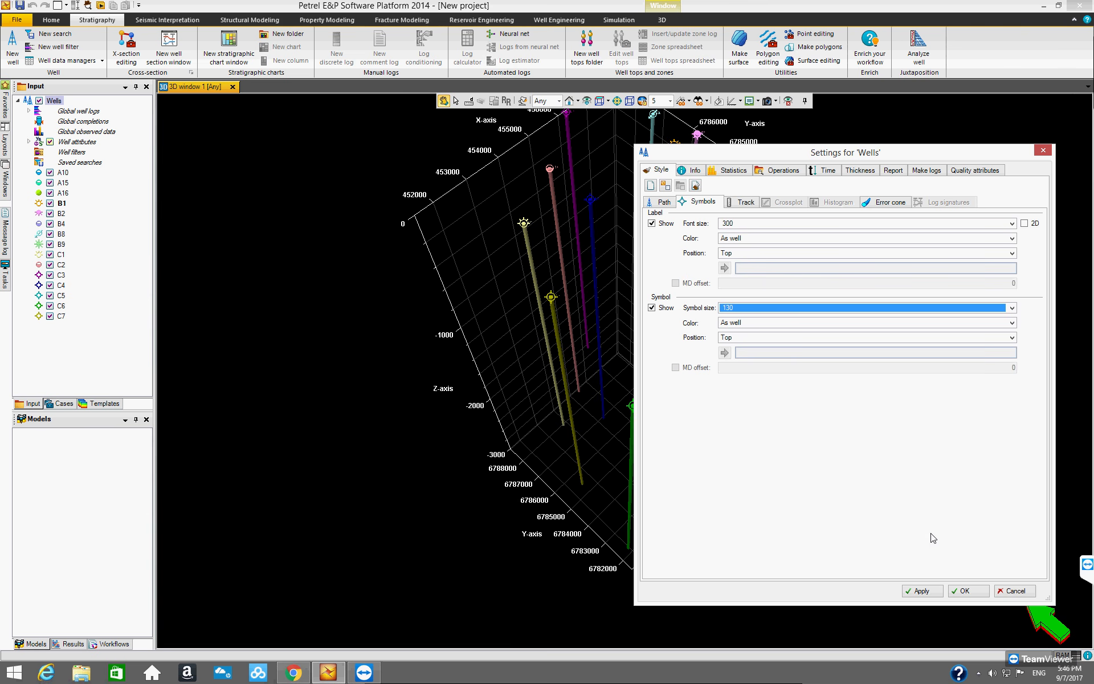
left_click(921, 591)
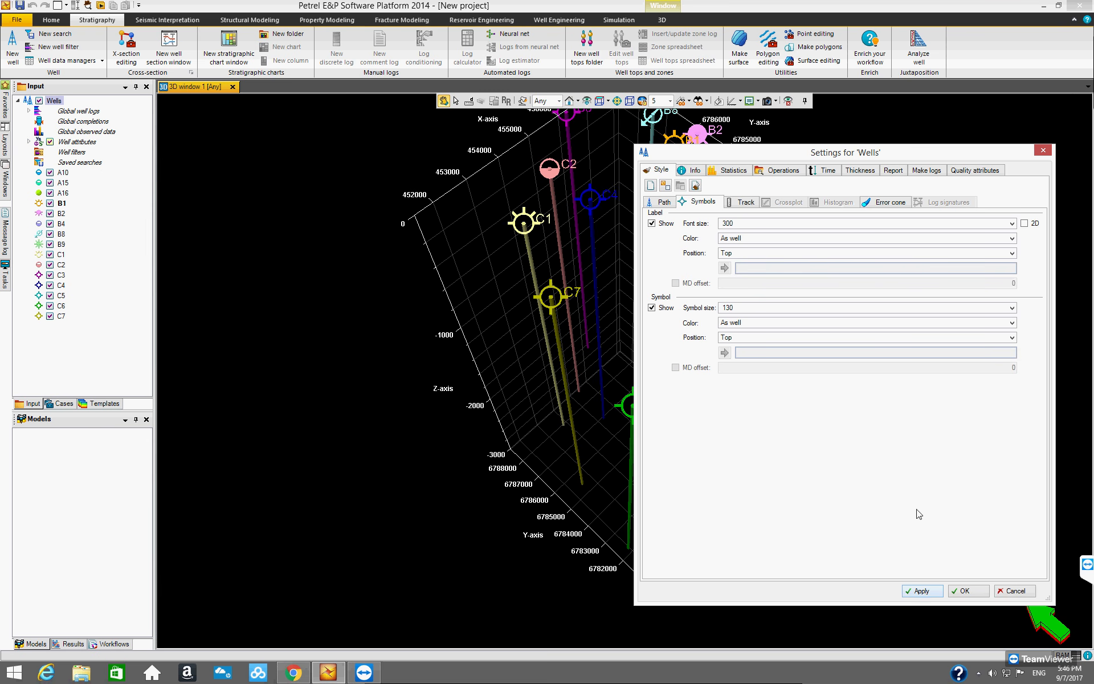
left_click_drag(870, 156, 351, 159)
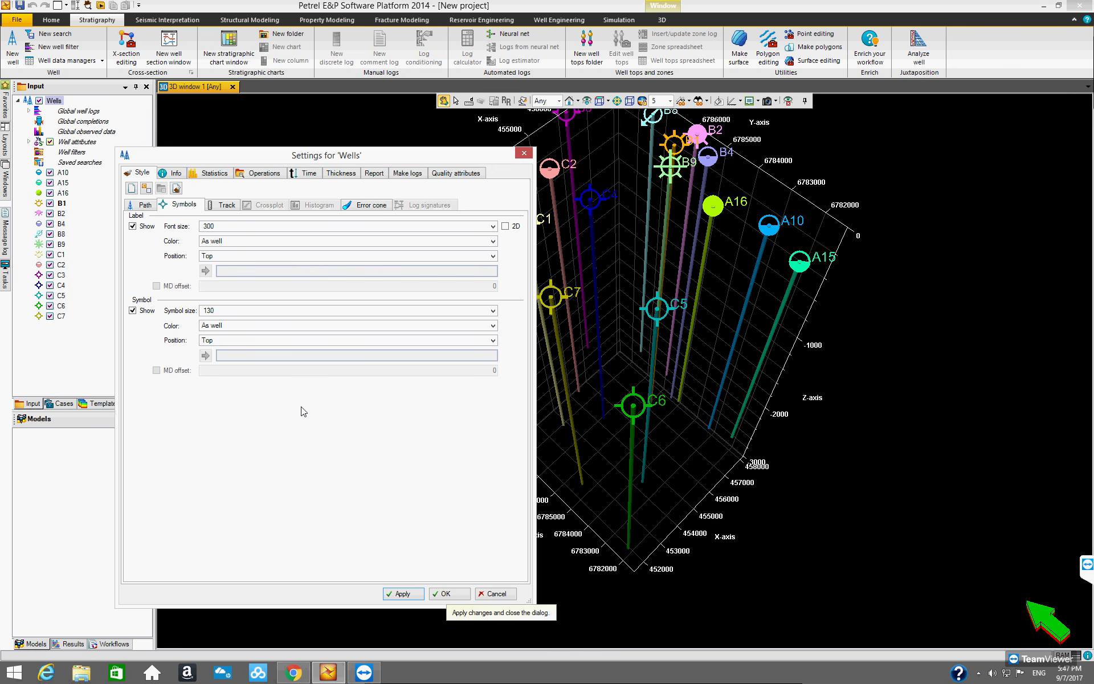
Step: Close the Wells settings and examine the restyled wells in the 3D window from the side and from above
left_click(446, 593)
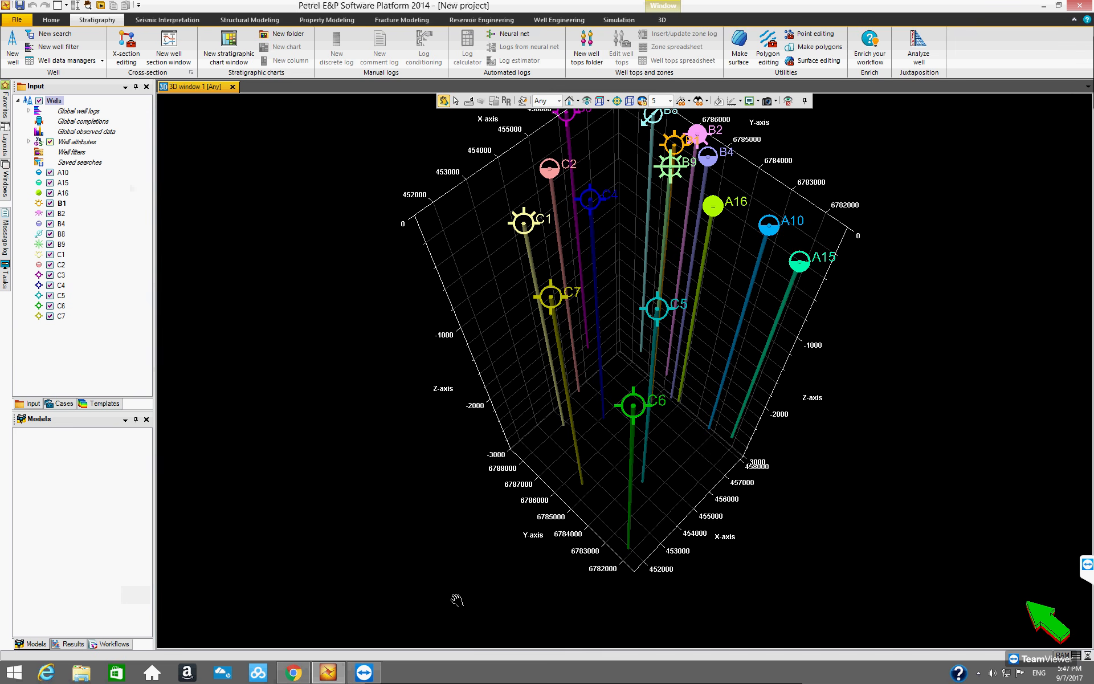
left_click_drag(655, 410, 713, 293)
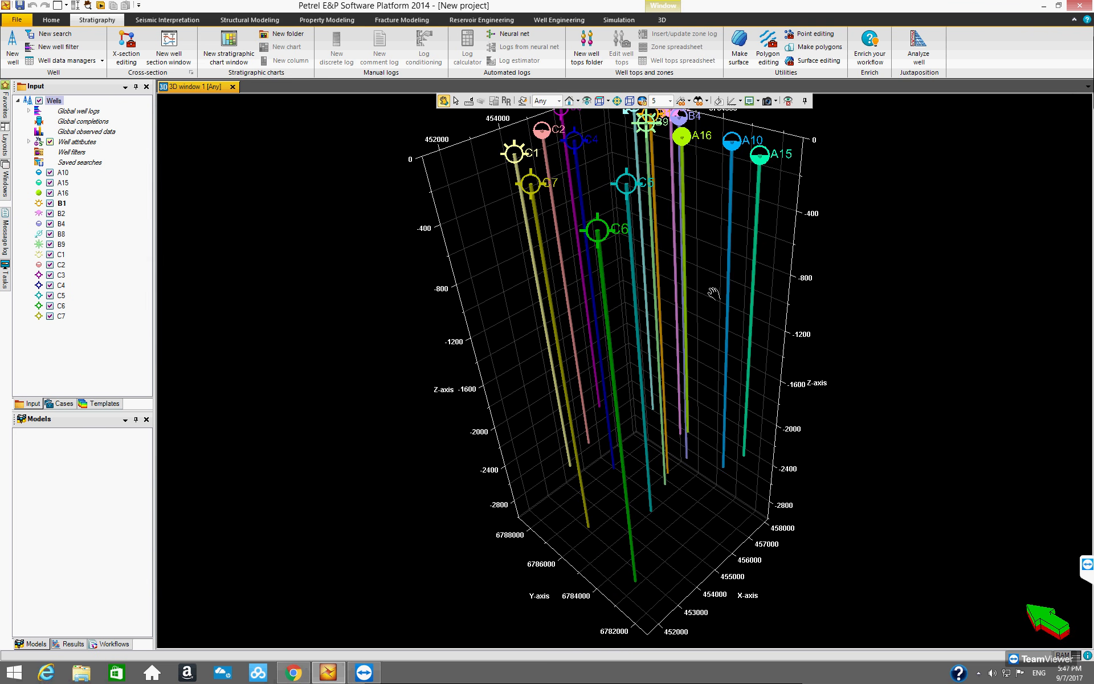
left_click(586, 103)
left_click_drag(660, 230, 596, 419)
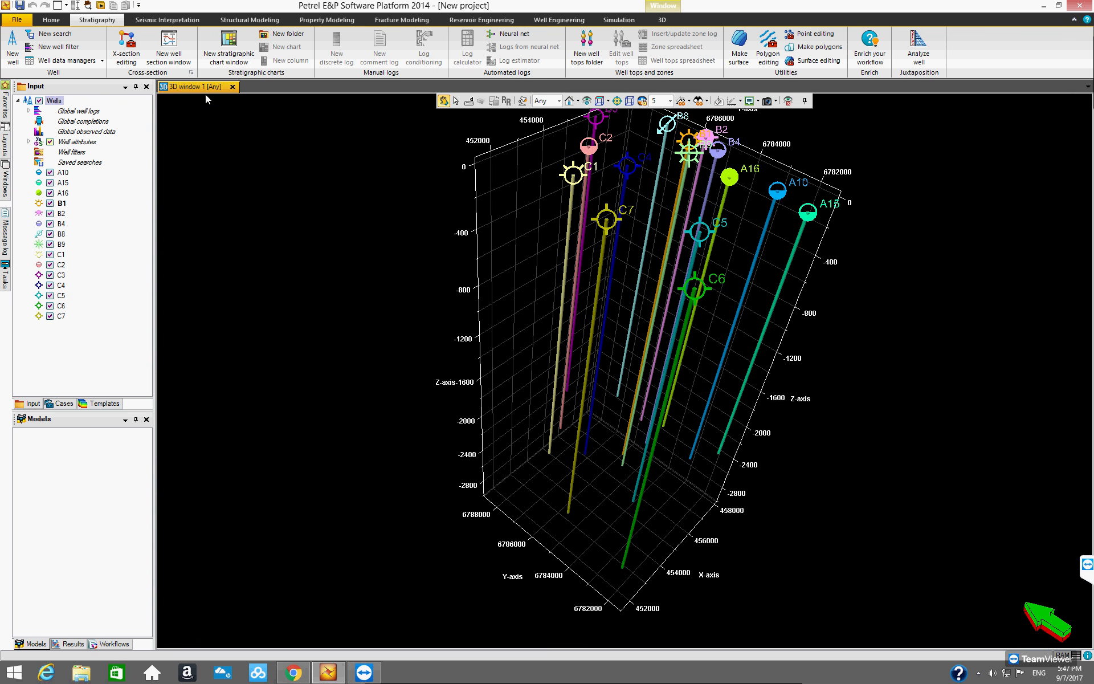
left_click_drag(682, 348, 650, 430)
left_click_drag(588, 408, 602, 407)
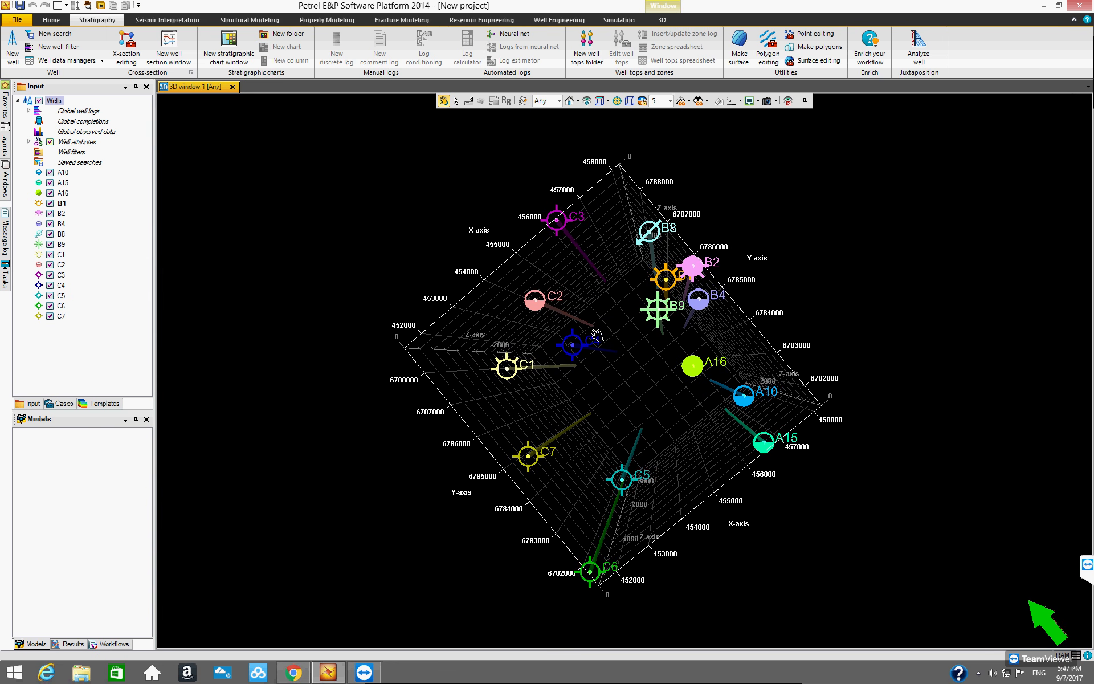
Step: Create a new 2D window showing all wells within the view, and turn on its axes
left_click(68, 7)
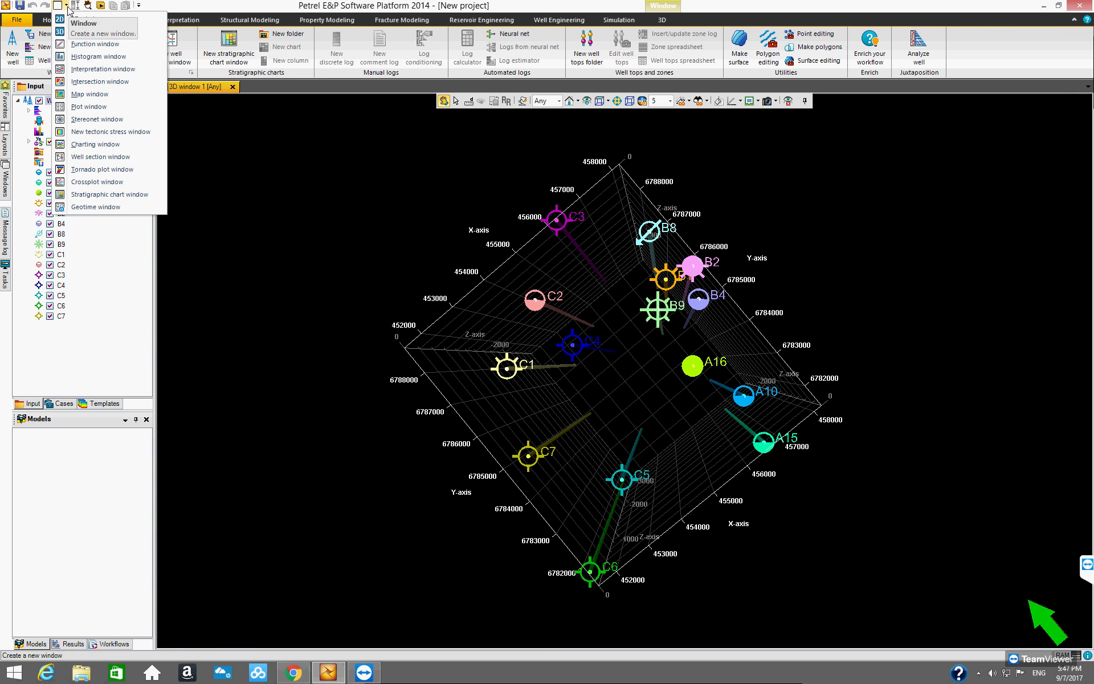
left_click(63, 20)
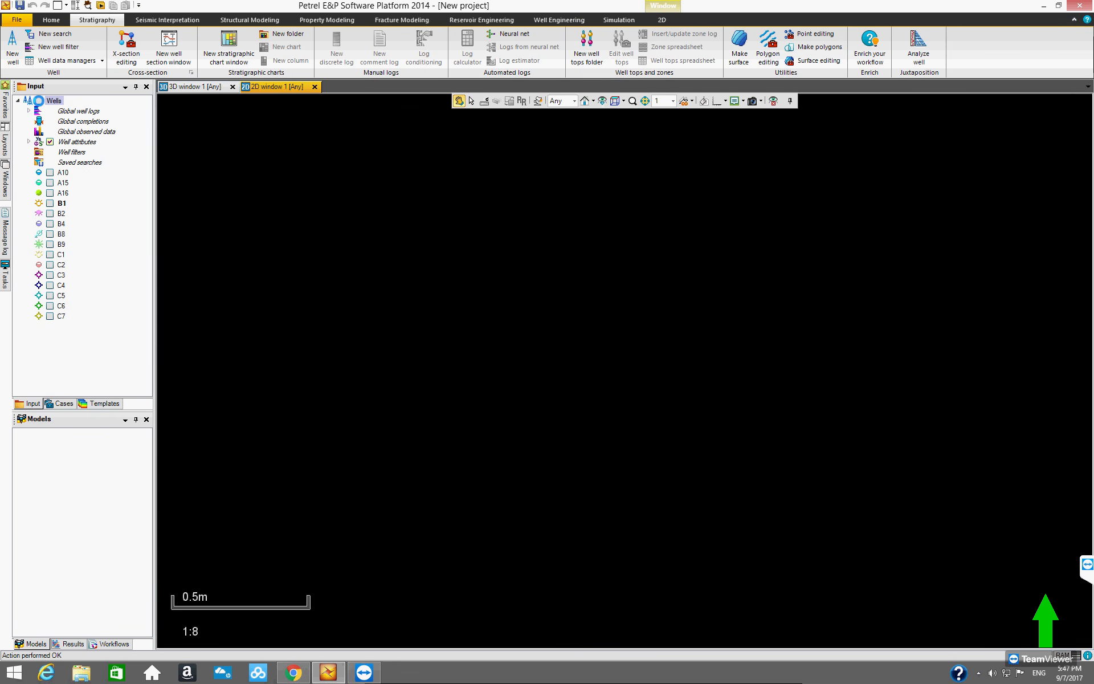
left_click(39, 100)
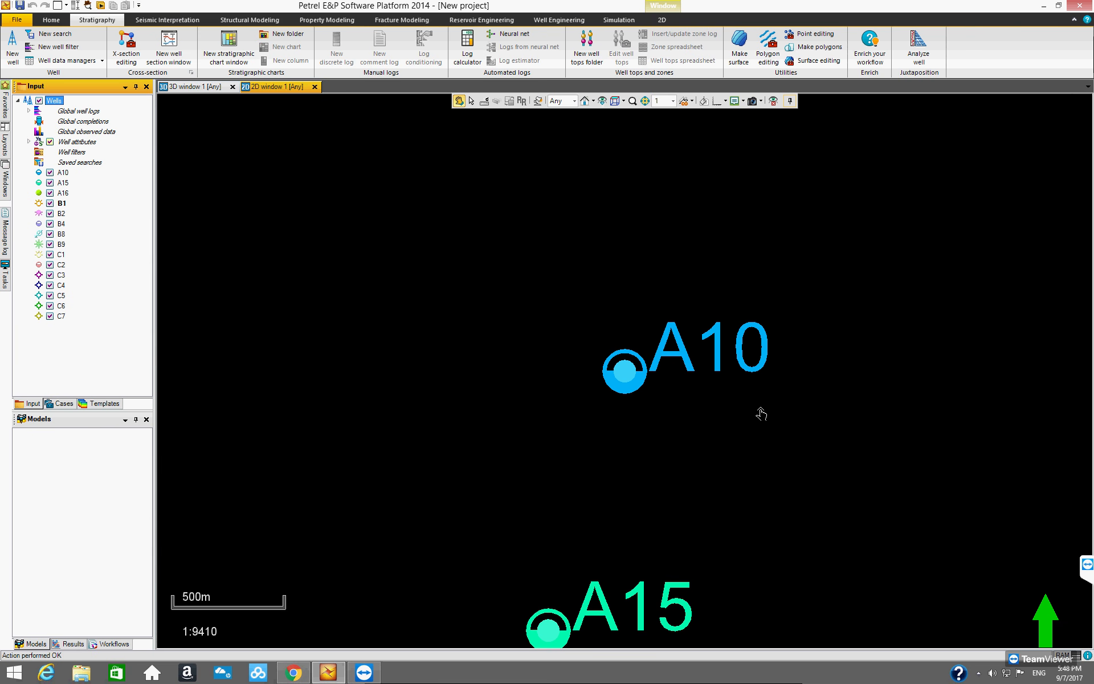
left_click(602, 100)
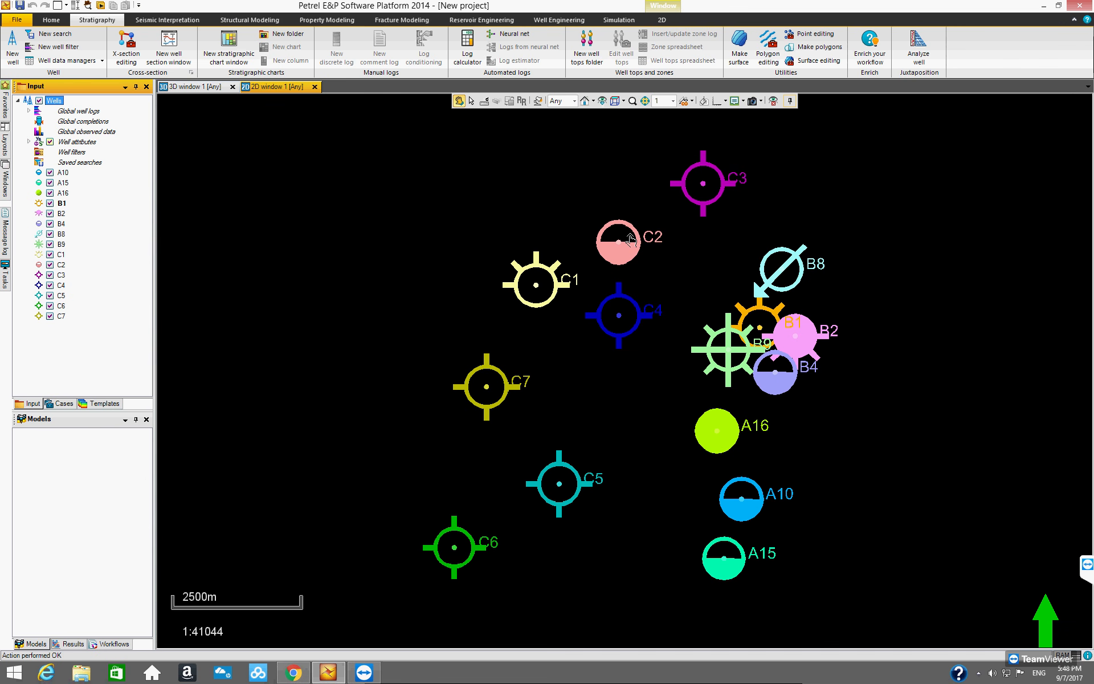
left_click(724, 101)
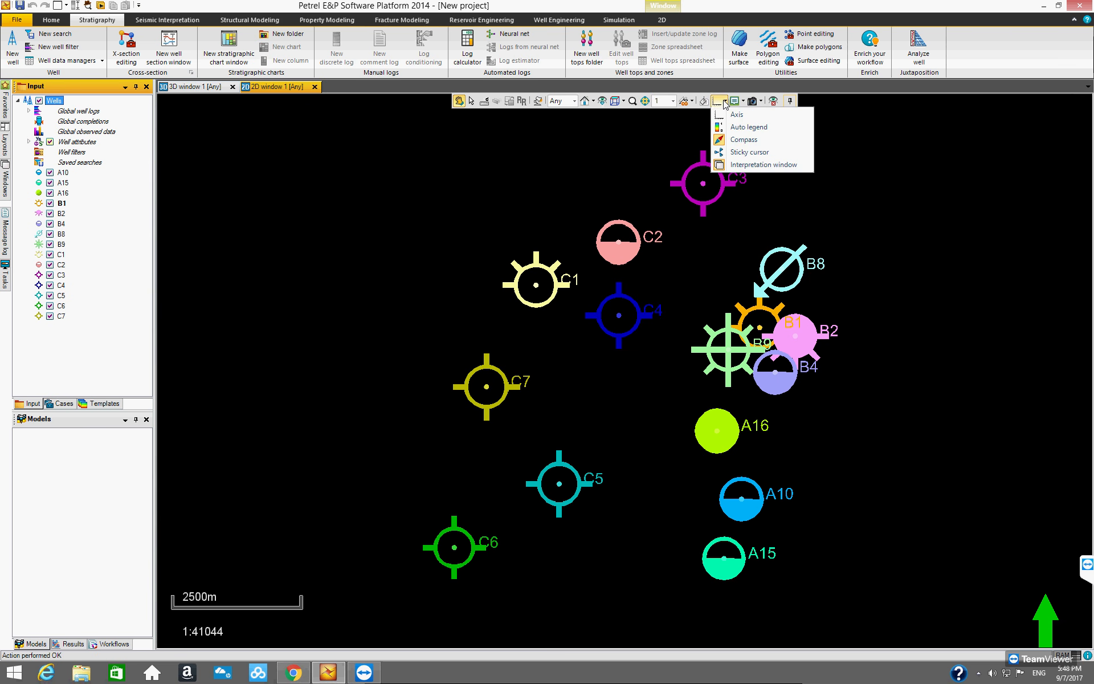
left_click(732, 114)
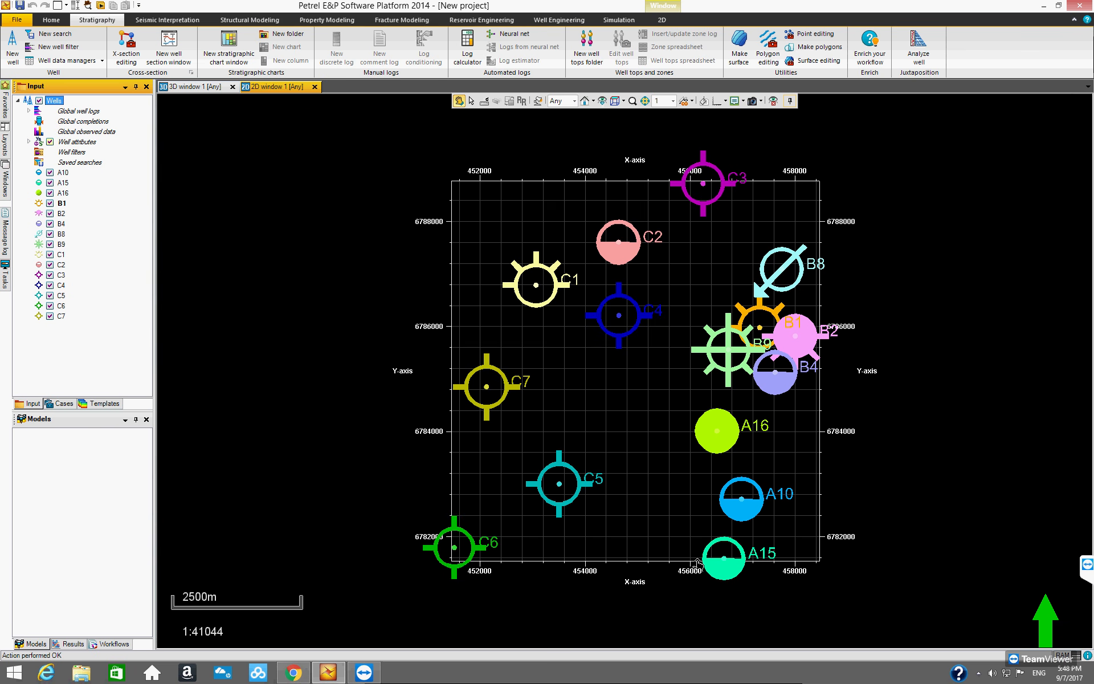
Step: Try a white background in the 2D window and restore the black one
left_click(704, 102)
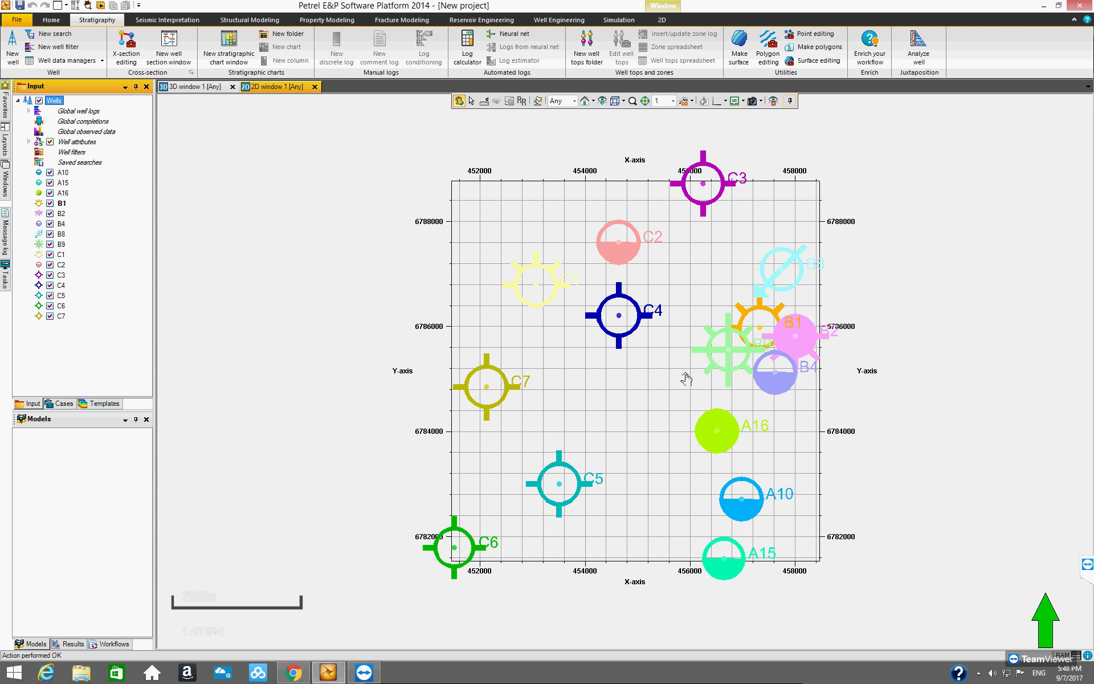
left_click(705, 102)
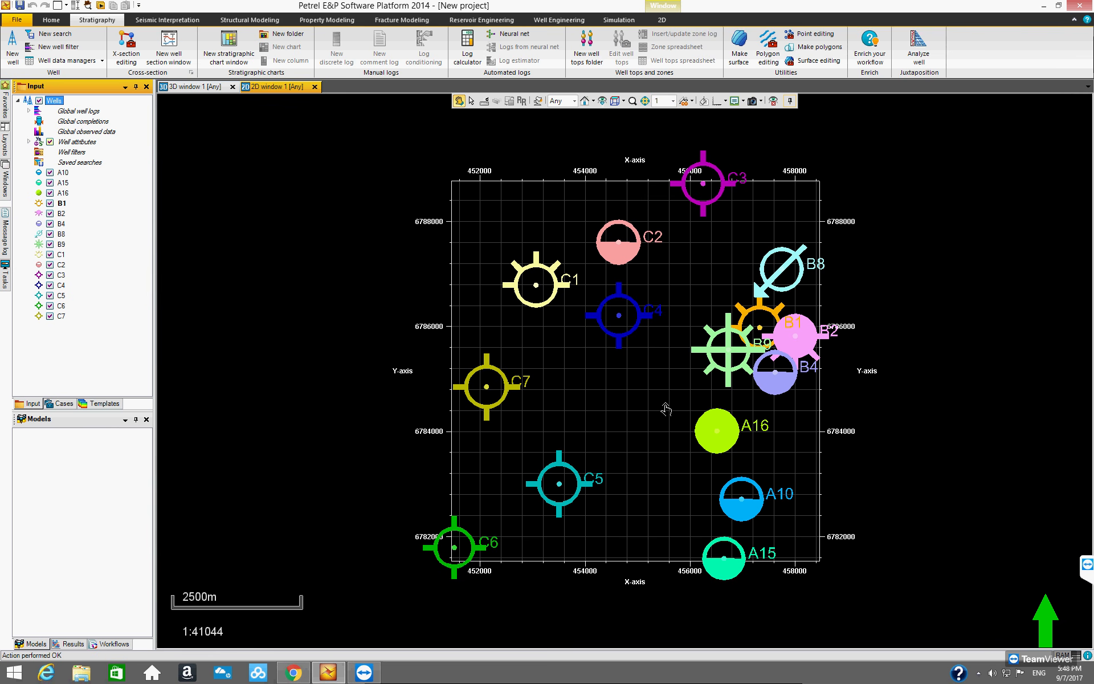
Step: Examine the well positions, symbols and labels against the X and Y axes of the 2D window at different scales
scroll(666, 409, "down", 3)
scroll(665, 416, "up", 2)
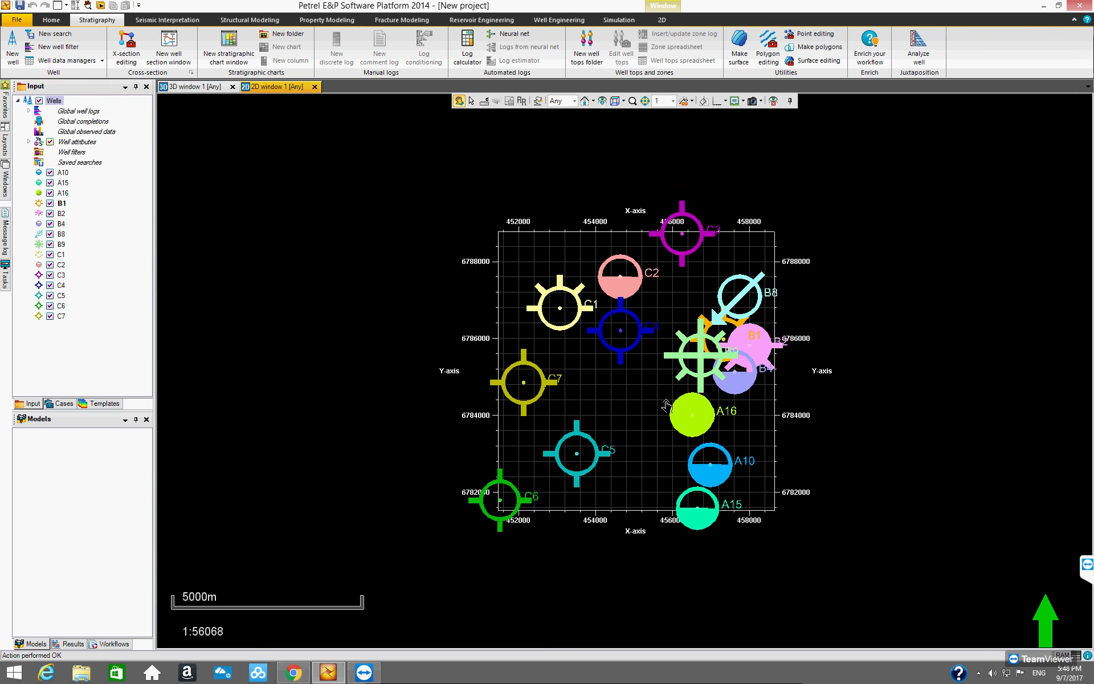
scroll(666, 418, "up", 3)
scroll(666, 413, "down", 1)
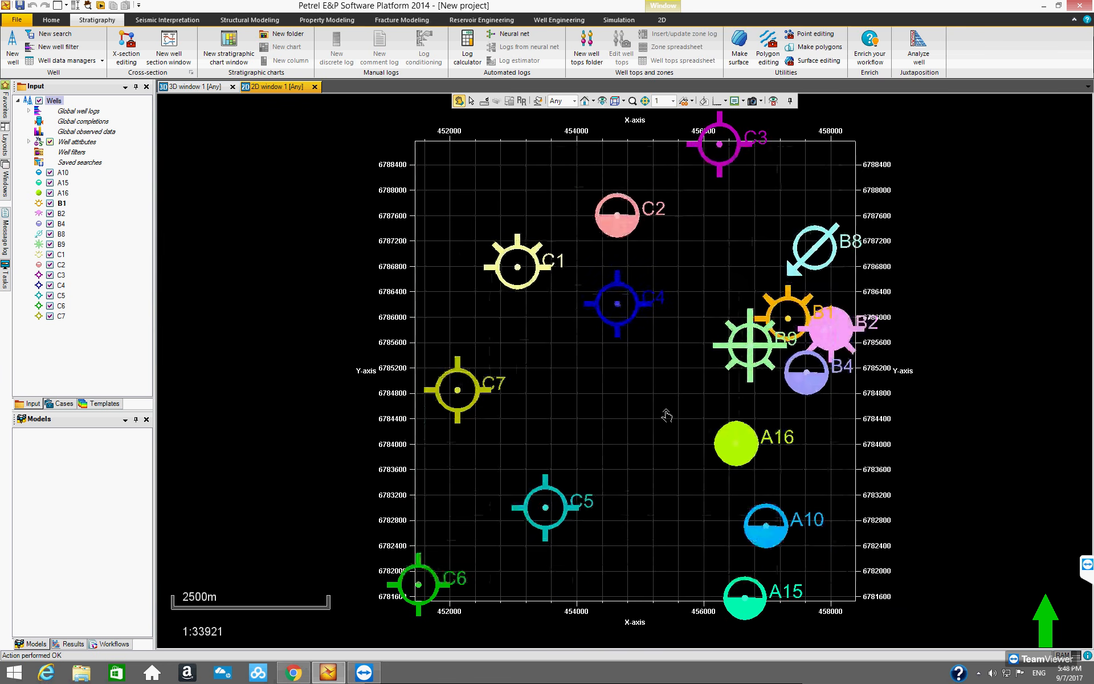
scroll(666, 412, "down", 1)
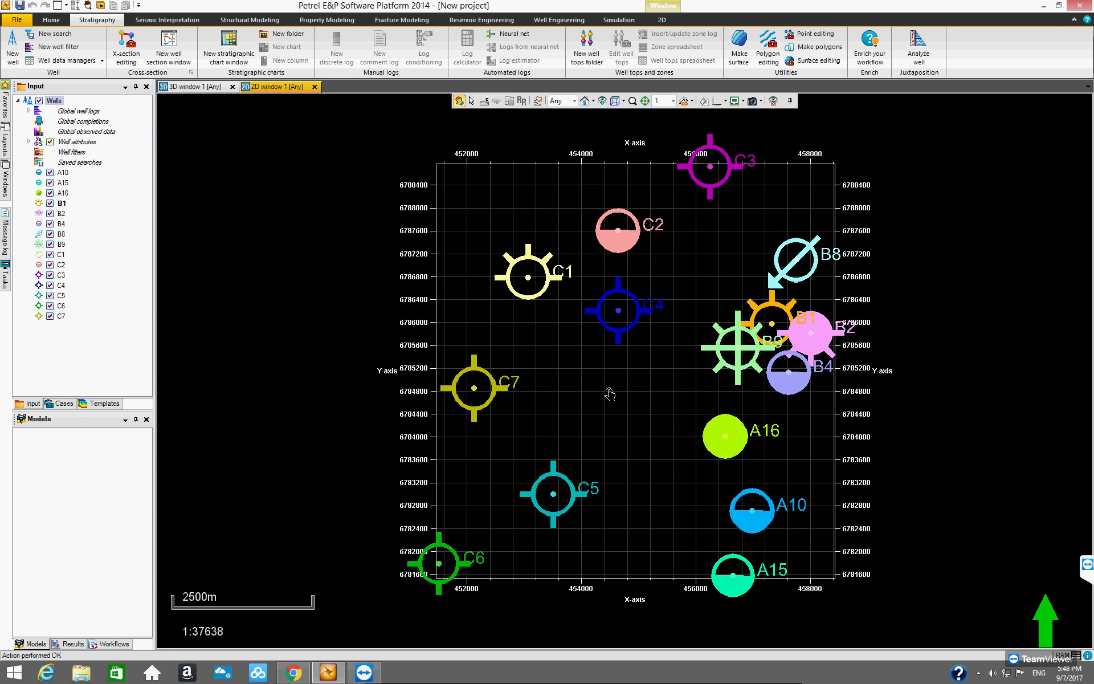
mouse_move(607, 393)
left_mouse_down()
mouse_move(562, 383)
mouse_move(630, 383)
mouse_move(599, 392)
left_mouse_up()
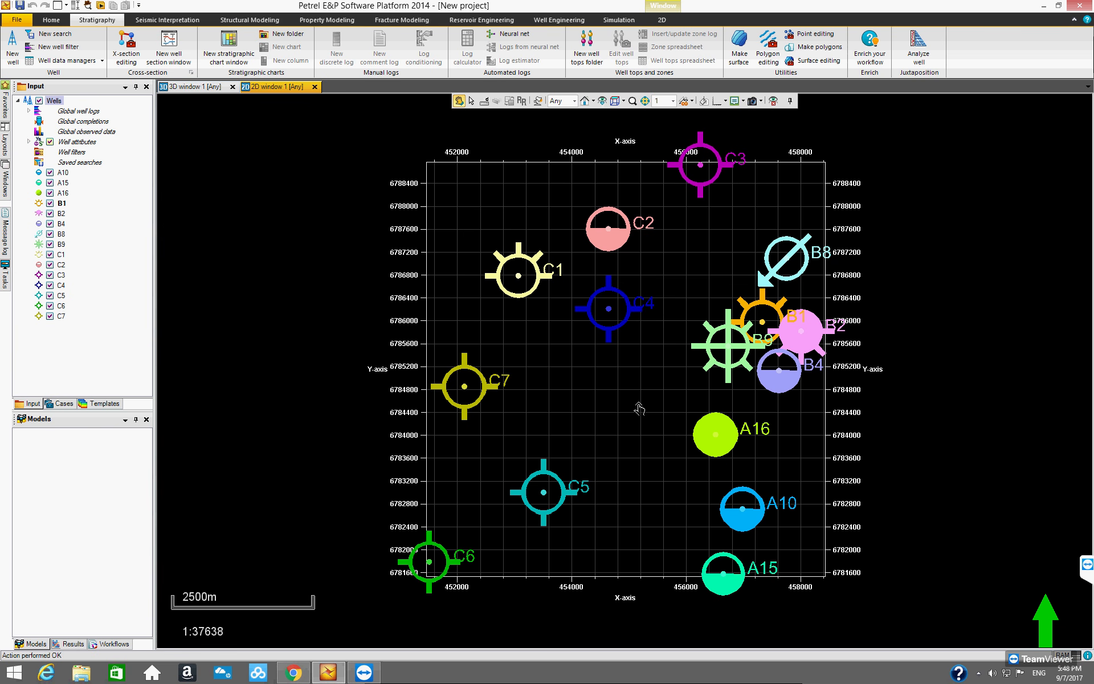
scroll(639, 407, "up", 1)
scroll(641, 411, "down", 3)
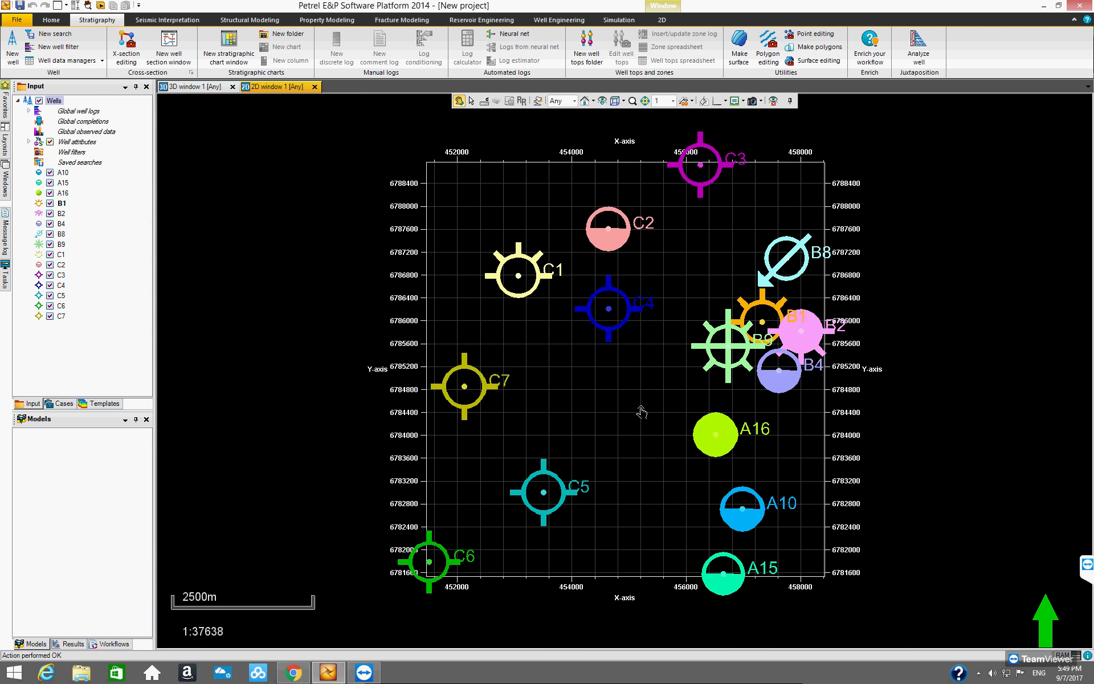
scroll(641, 412, "up", 5)
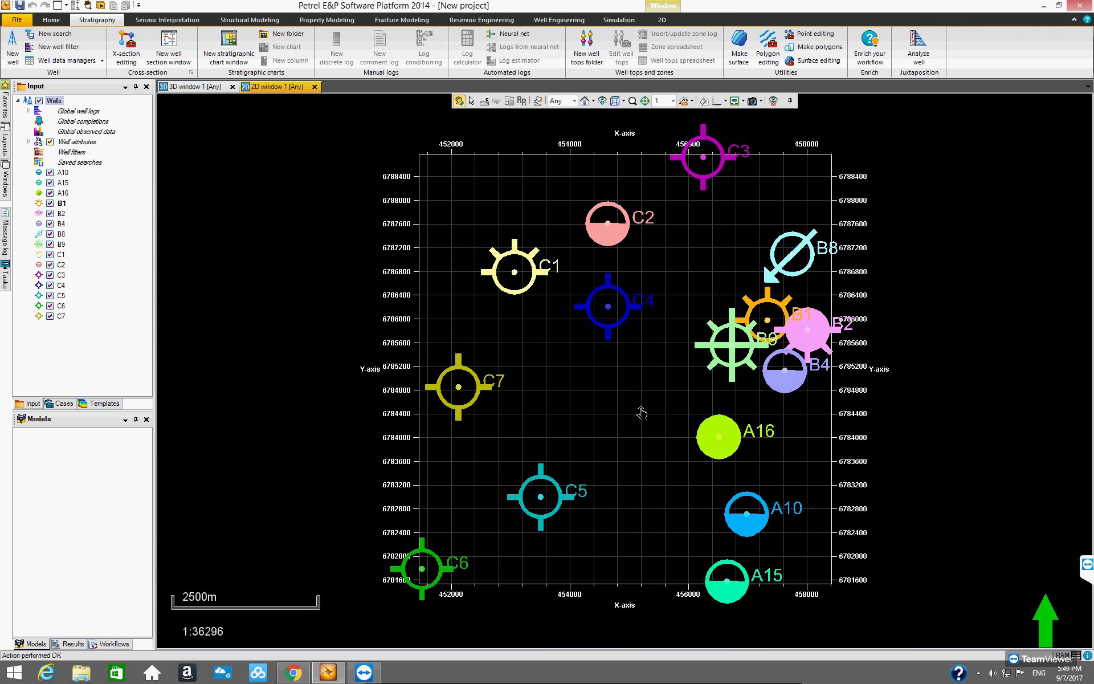
scroll(641, 411, "down", 3)
scroll(641, 413, "up", 4)
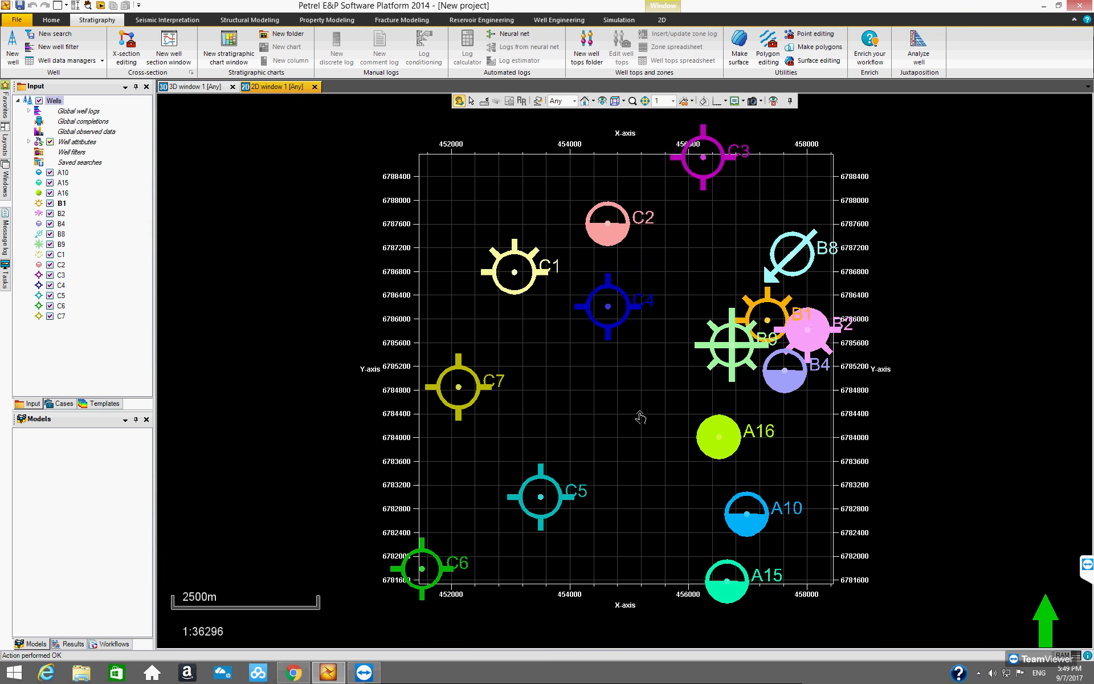
scroll(640, 417, "down", 1)
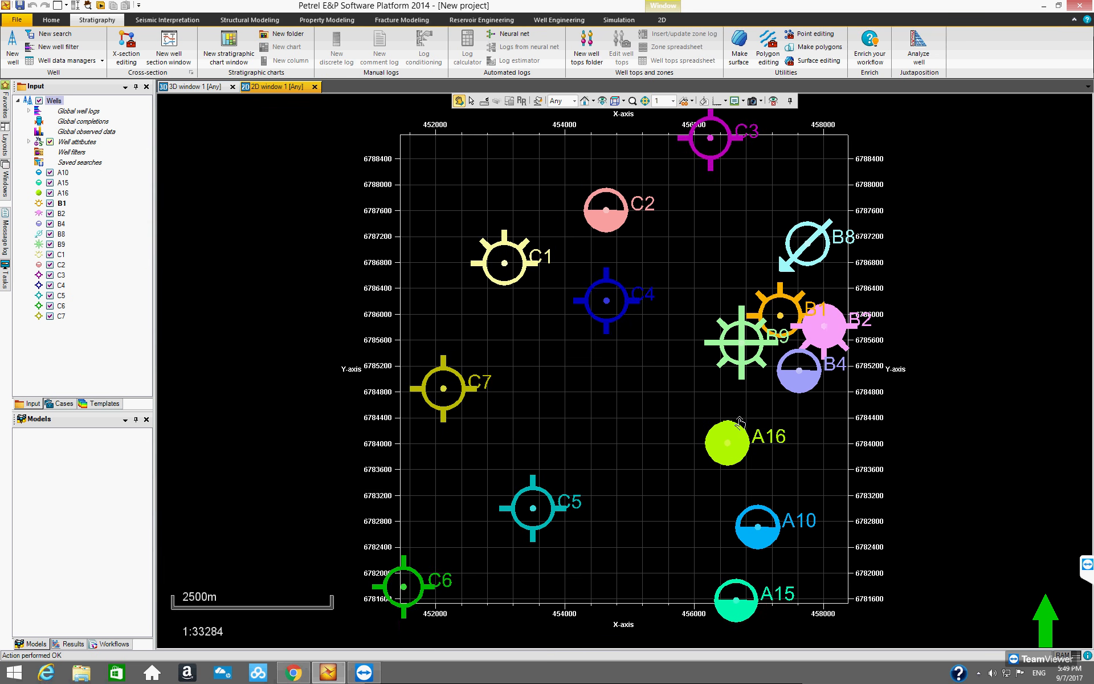